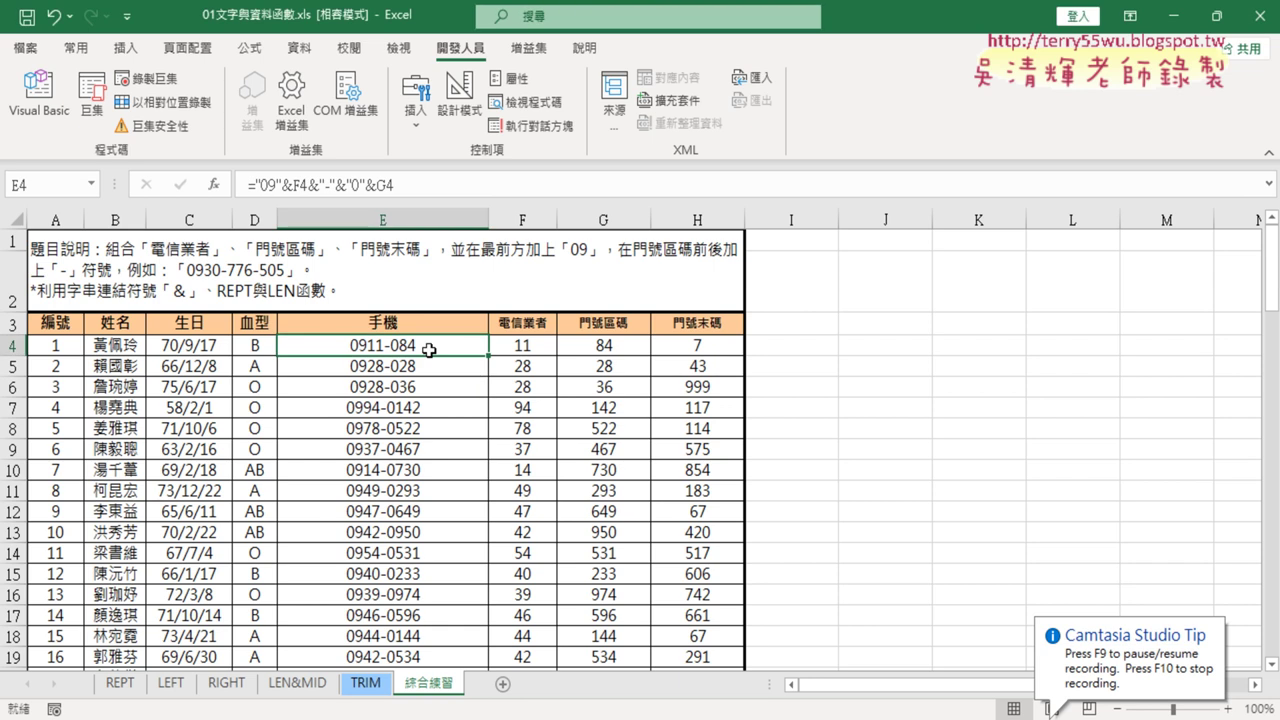
Review the area code in G4 and the existing phone formula in E4.
{"action": "left_click", "coordinate": [626, 347]}
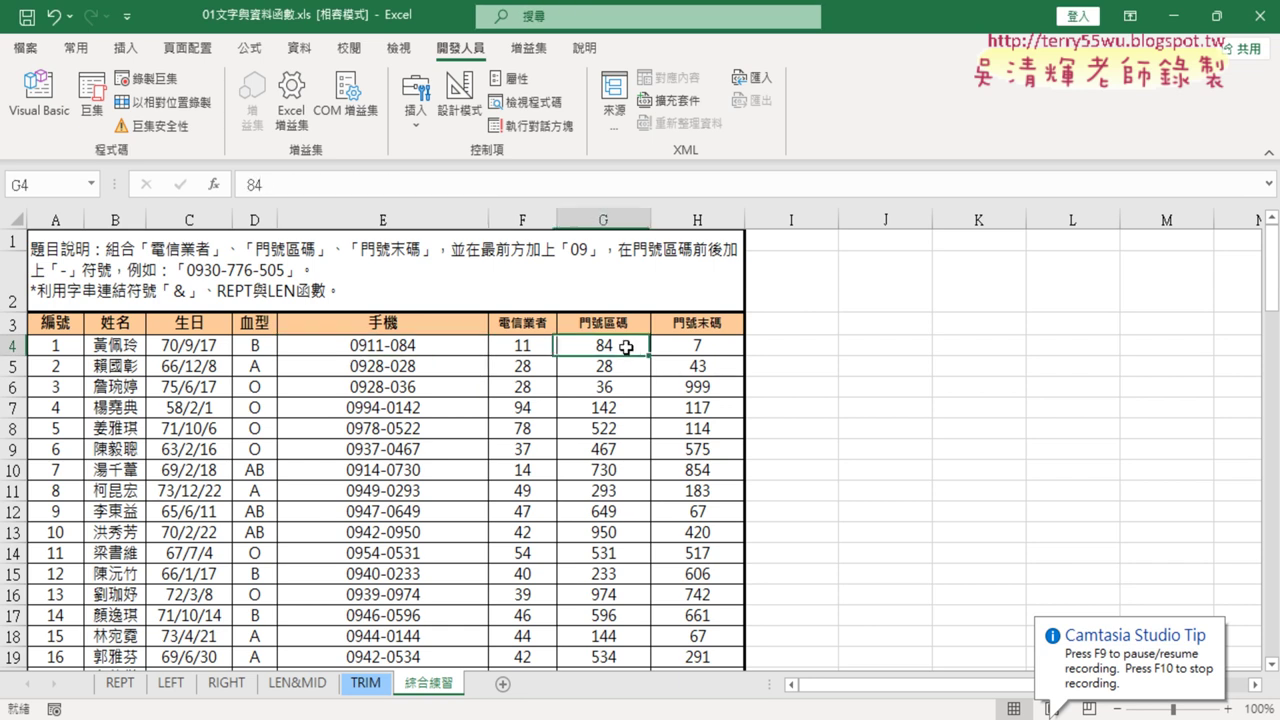
{"action": "left_click", "coordinate": [470, 348]}
{"action": "left_click", "coordinate": [605, 346]}
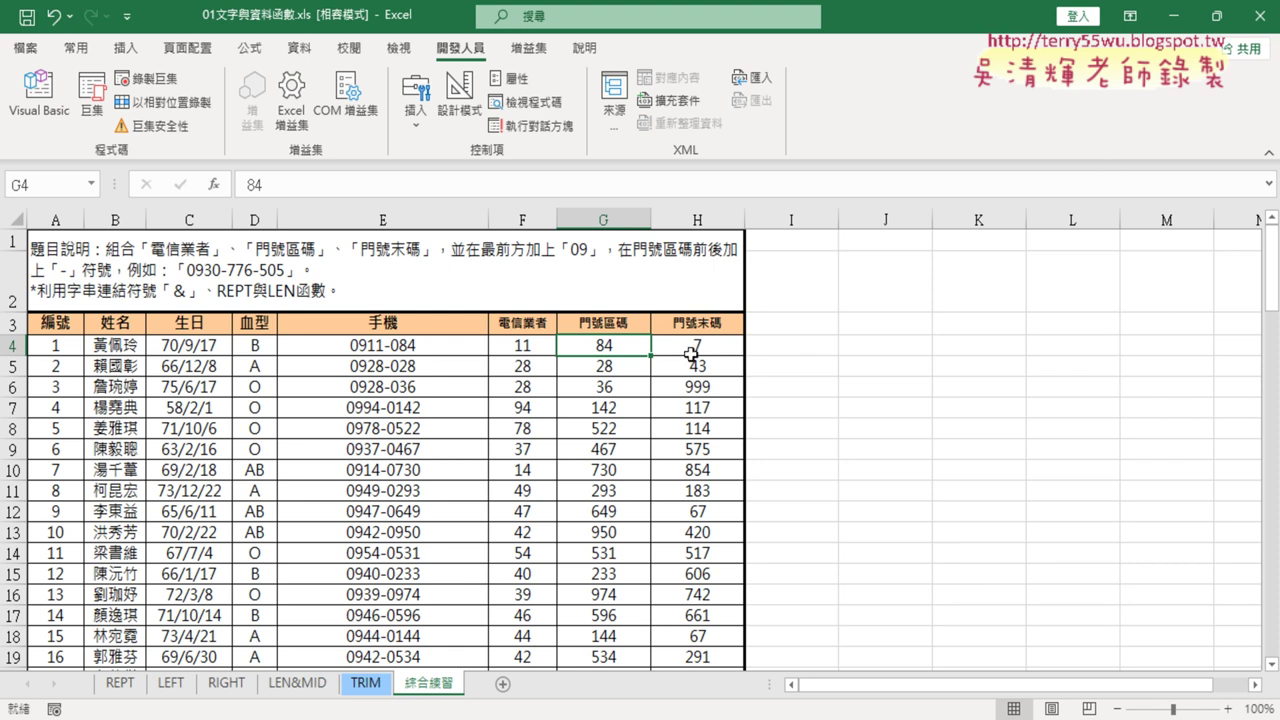
Enter the helper formula =3-LEN(G4) in I4, which returns 1.
{"action": "left_click", "coordinate": [816, 346]}
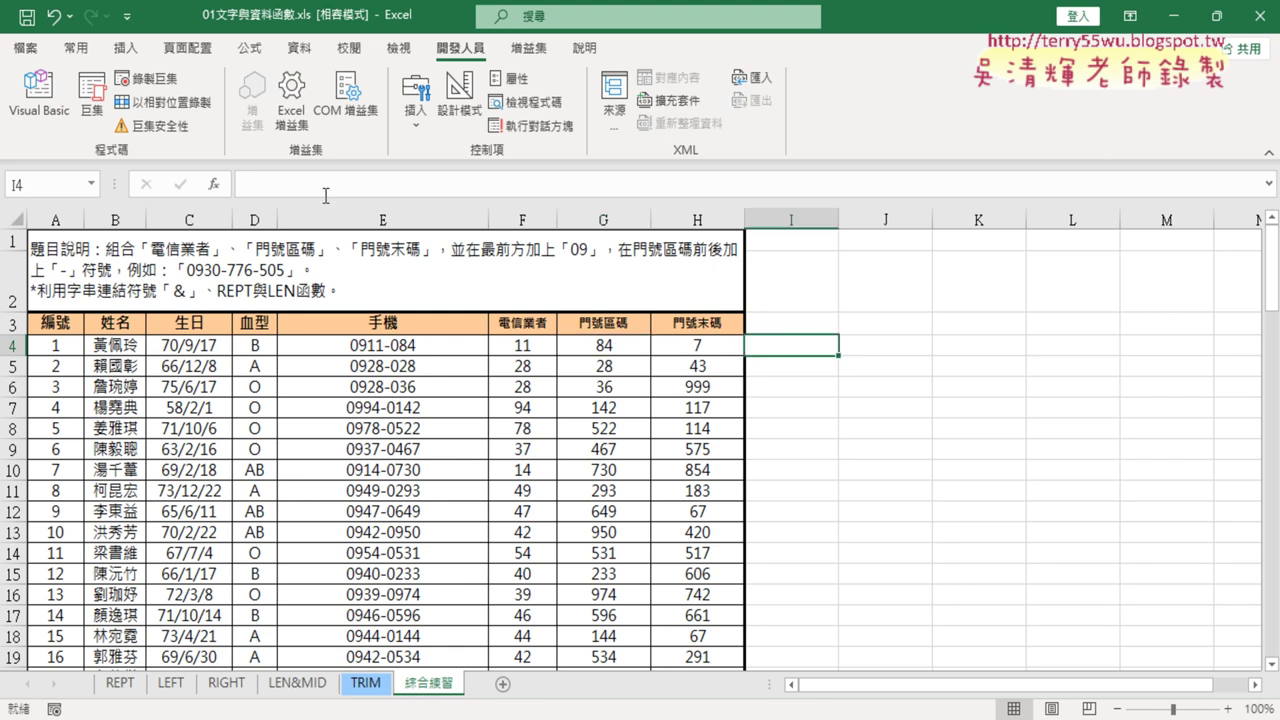
{"action": "left_click", "coordinate": [213, 185]}
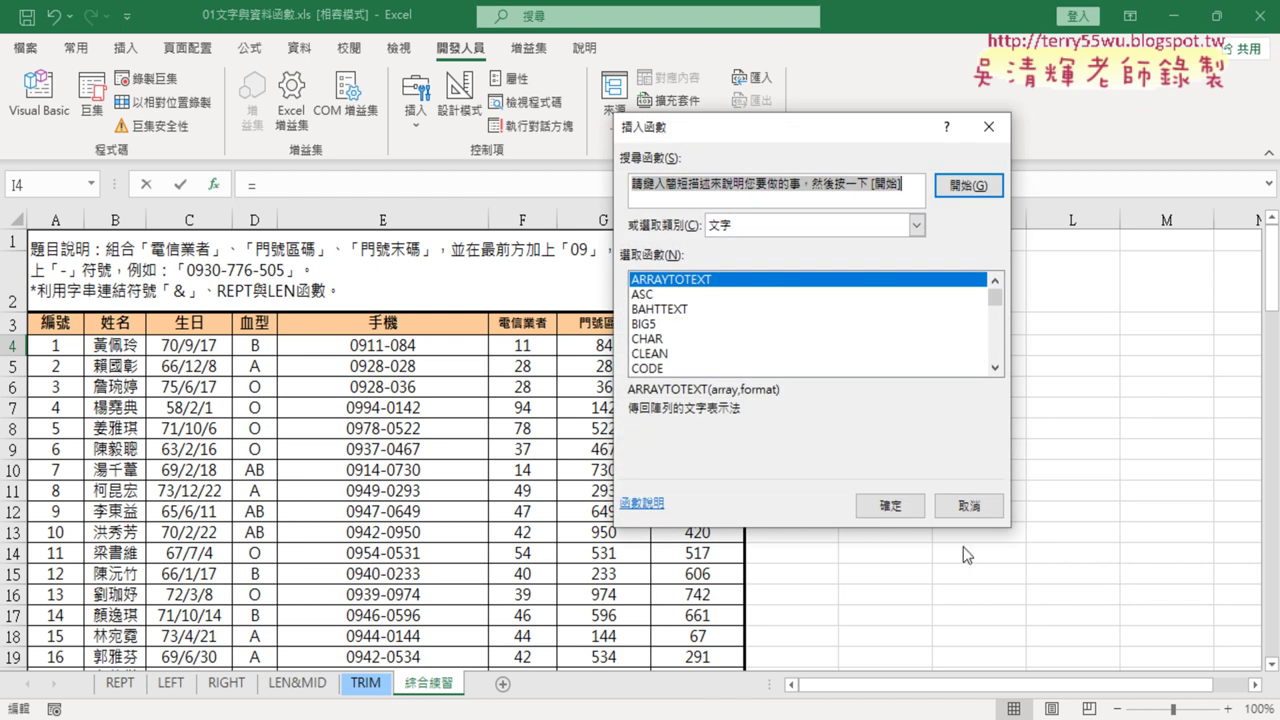
{"action": "left_click", "coordinate": [968, 506]}
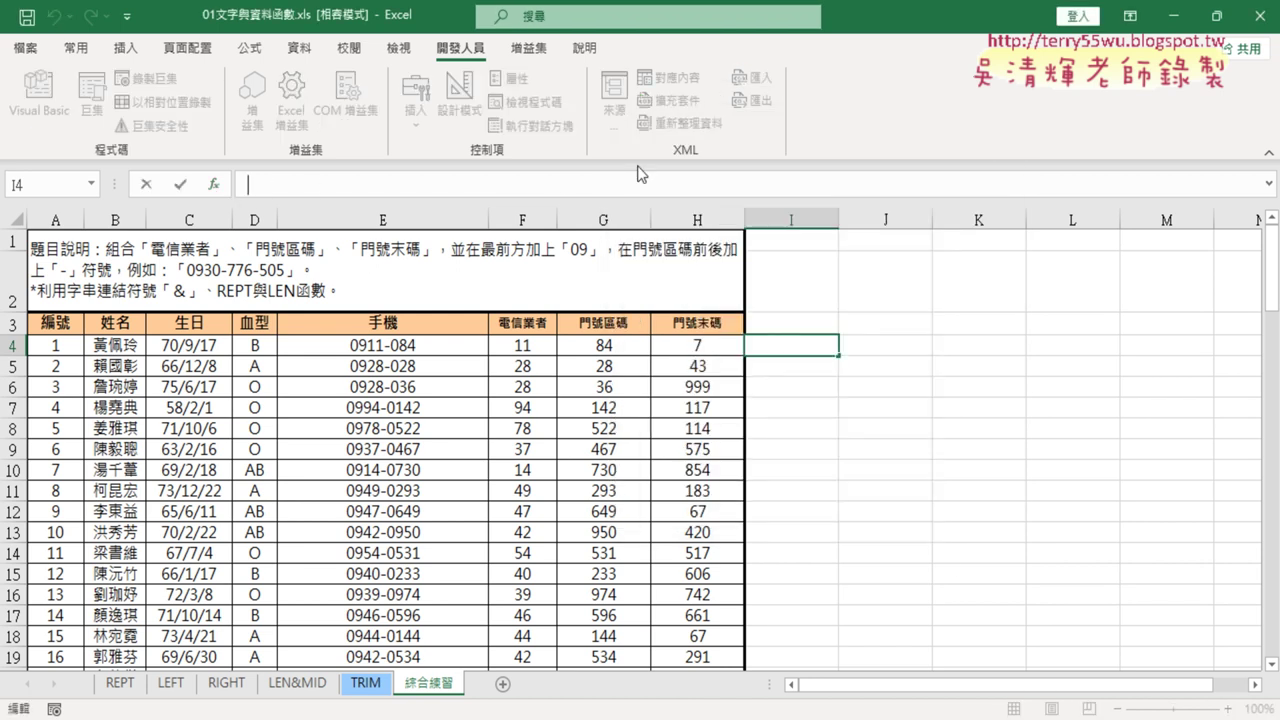
{"action": "type", "text": "="}
{"action": "type", "text": "3-l"}
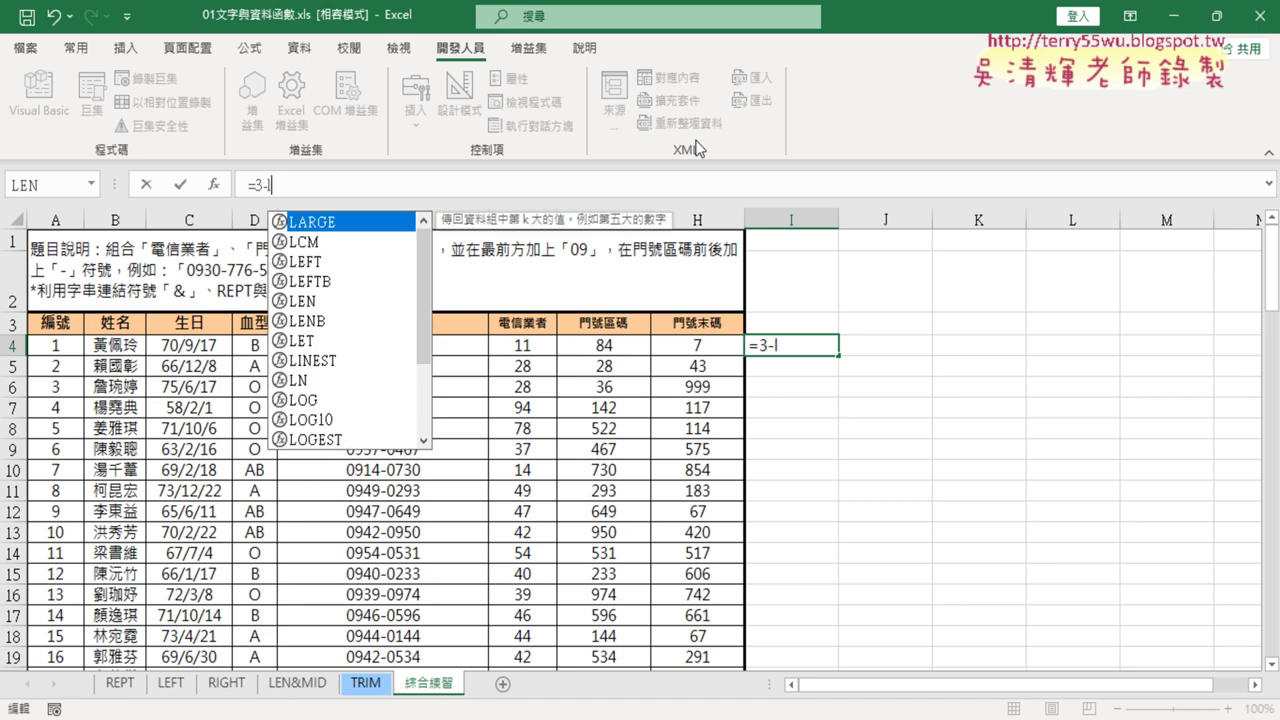
{"action": "type", "text": "en"}
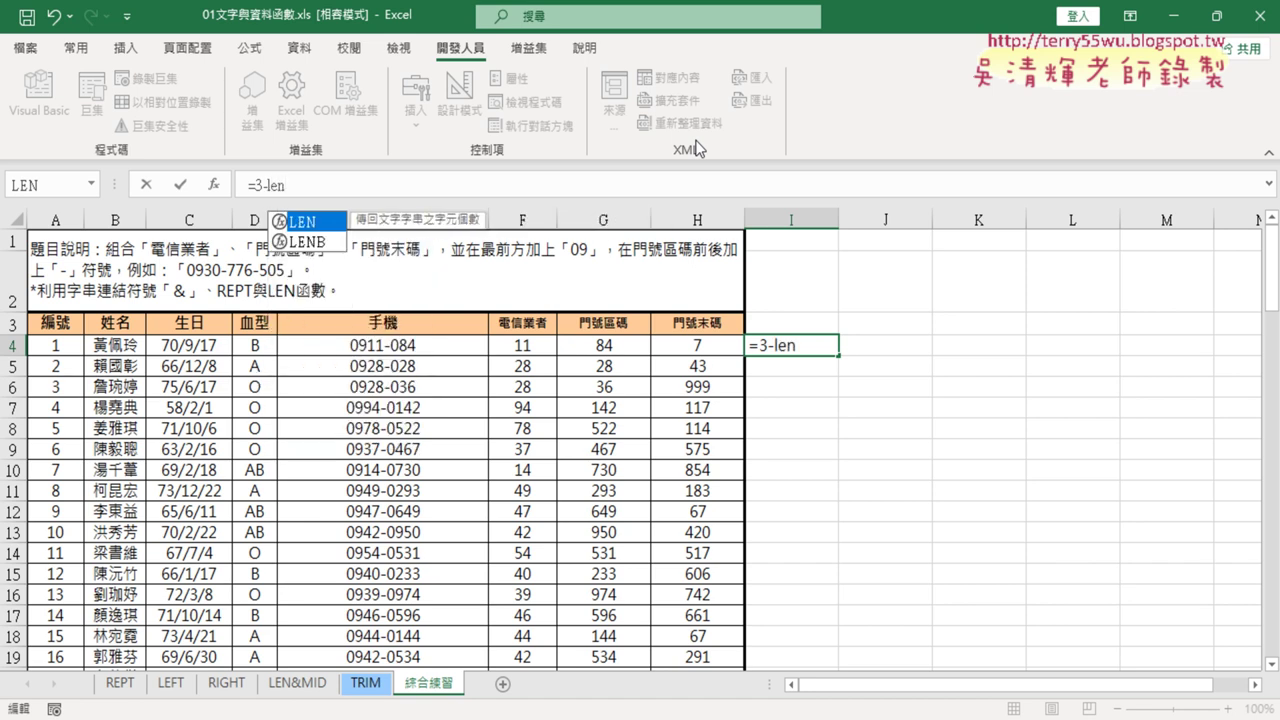
{"action": "type", "text": "("}
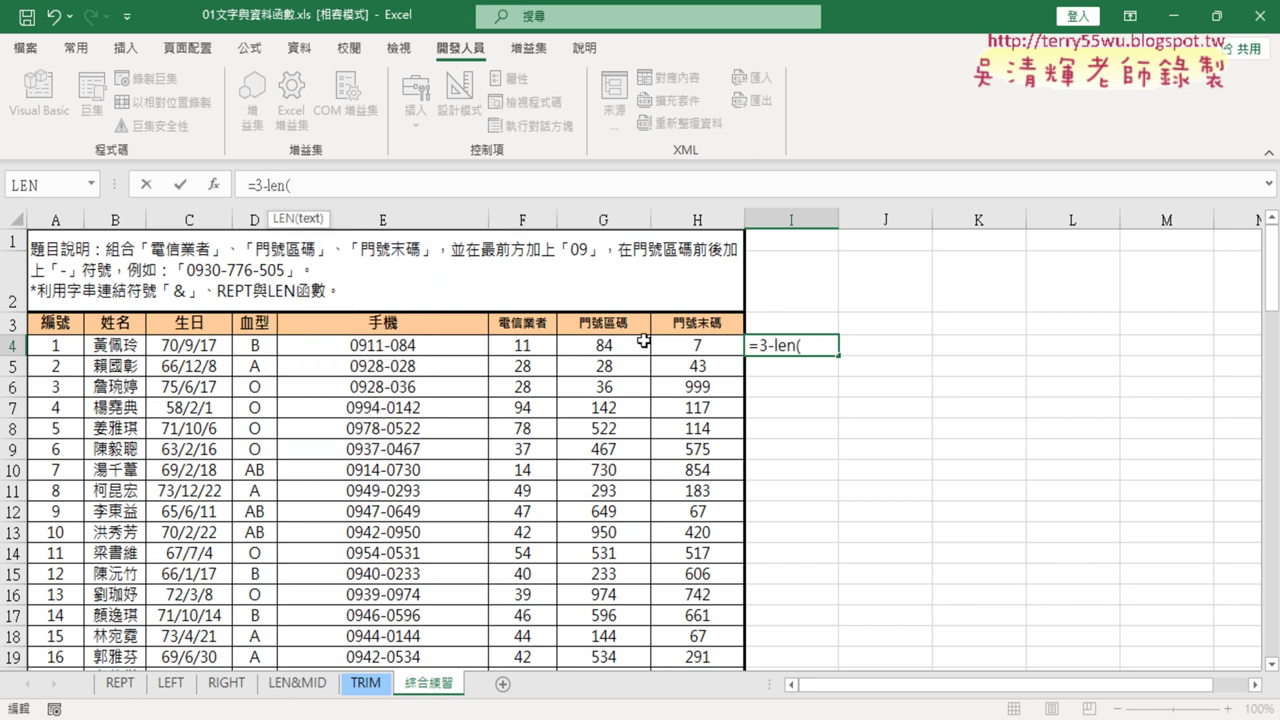
{"action": "left_click", "coordinate": [608, 340]}
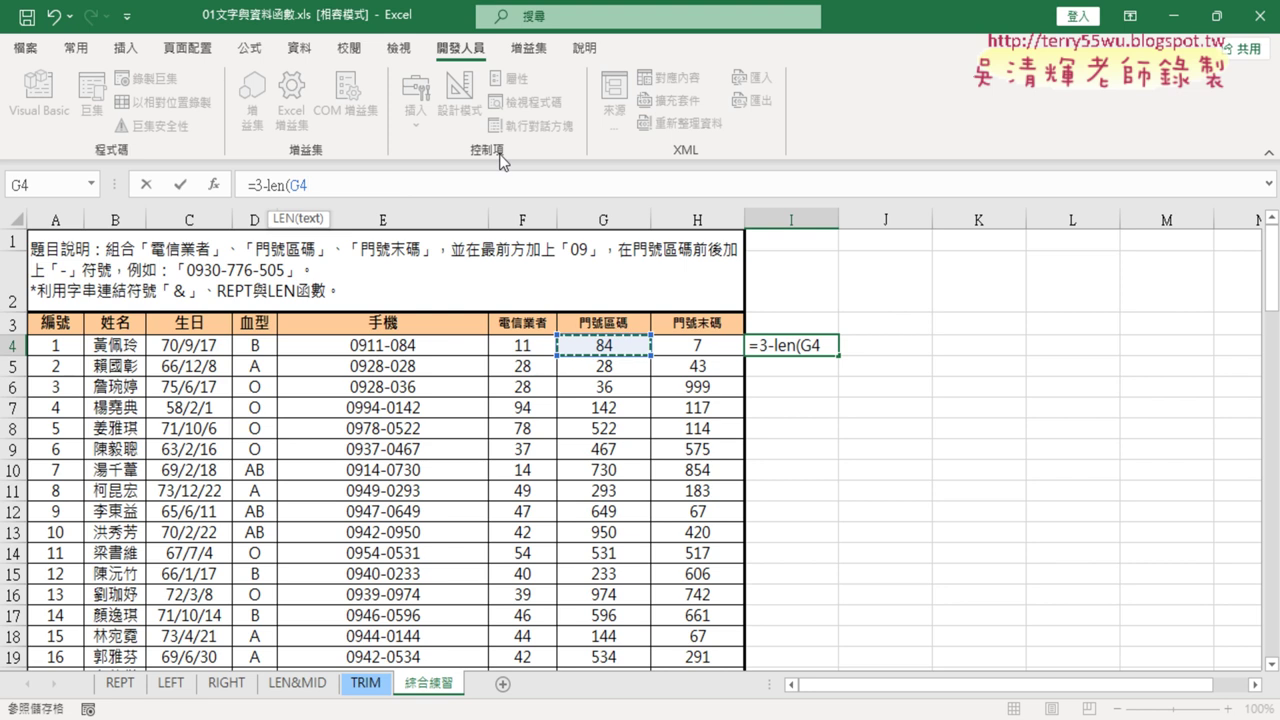
{"action": "type", "text": ")"}
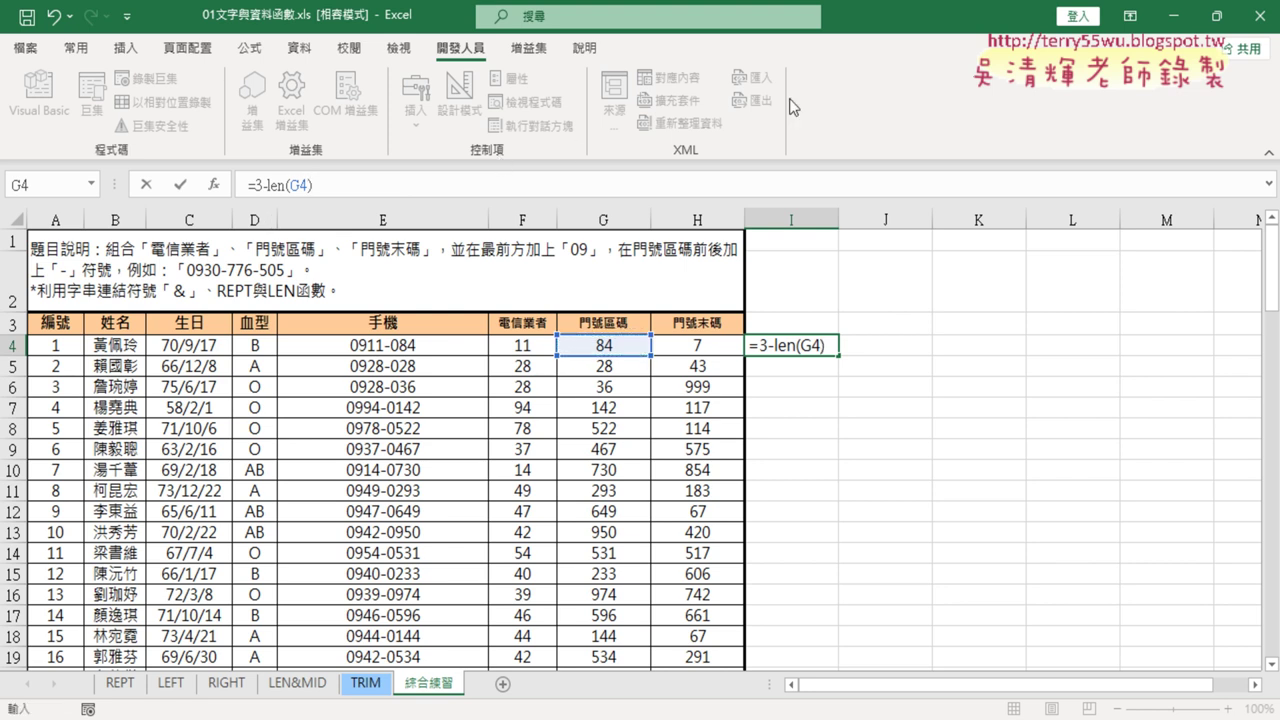
{"action": "left_click", "coordinate": [181, 187]}
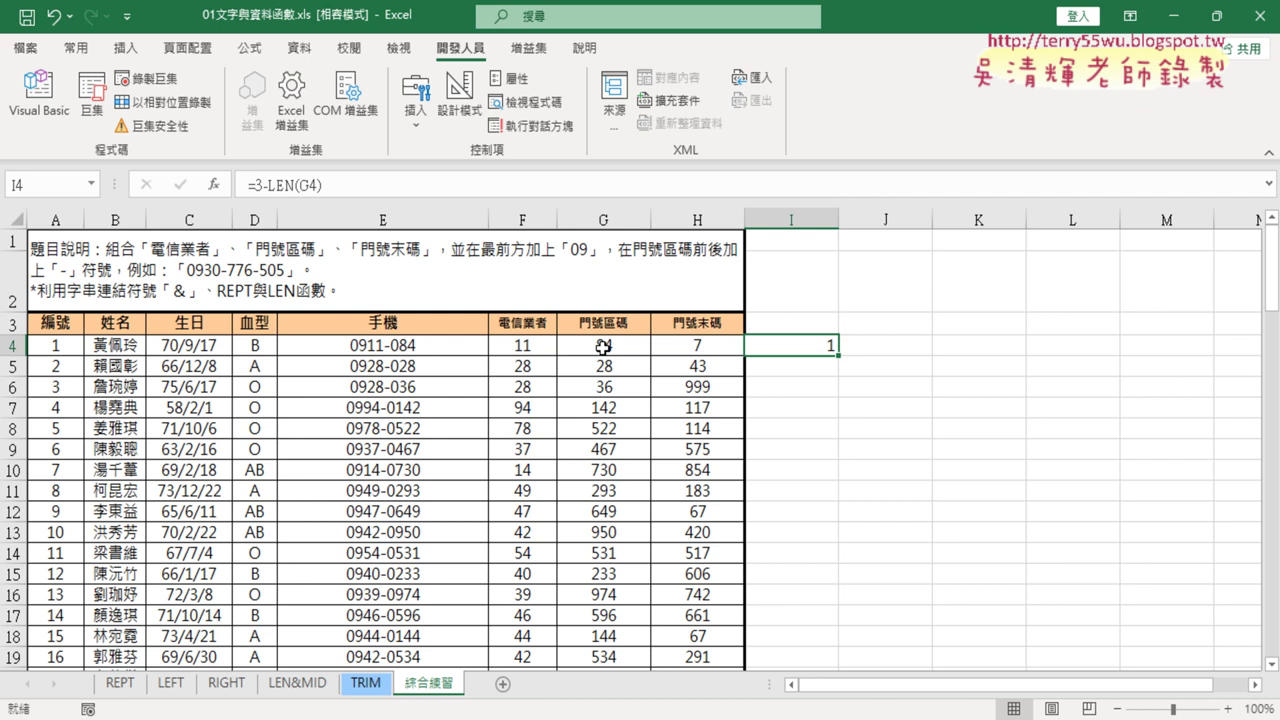
Fill =3-LEN(G4) down column I and scroll through the results.
{"action": "double_click", "coordinate": [838, 355]}
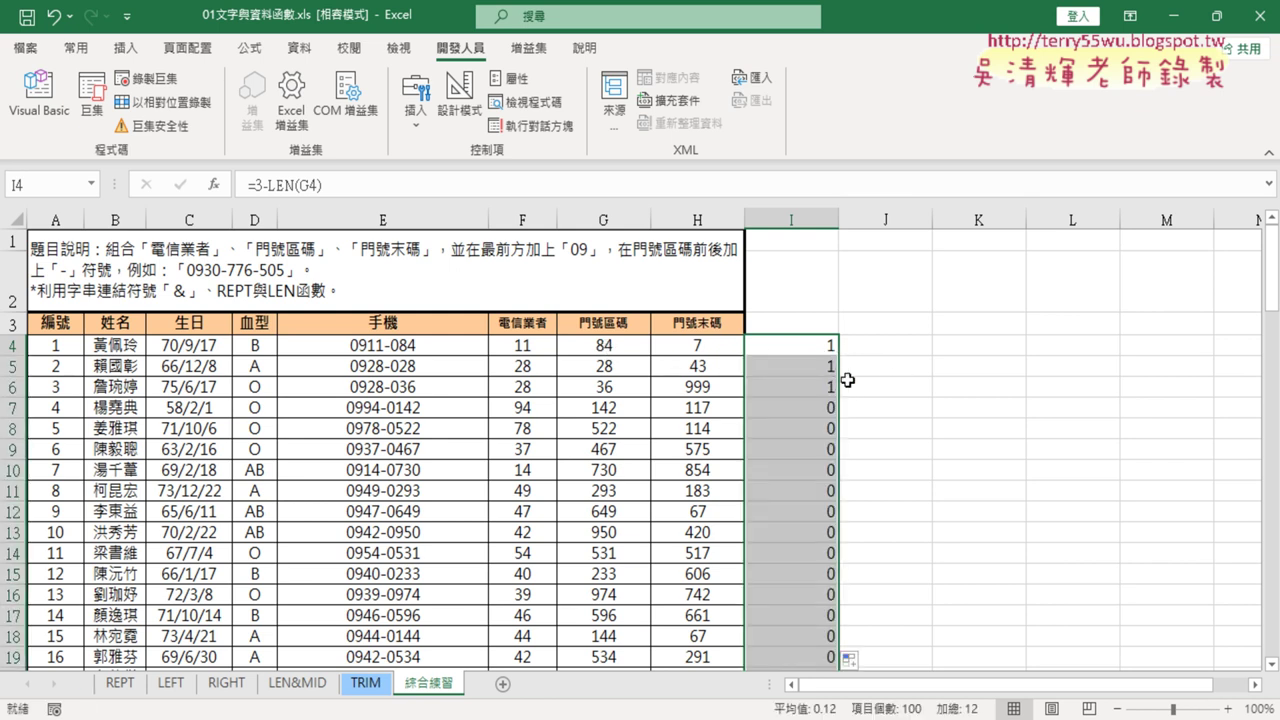
{"action": "scroll", "coordinate": [847, 380], "scroll_direction": "down", "scroll_amount": 6}
{"action": "scroll", "coordinate": [847, 380], "scroll_direction": "down", "scroll_amount": 3}
{"action": "scroll", "coordinate": [847, 380], "scroll_direction": "down", "scroll_amount": 4}
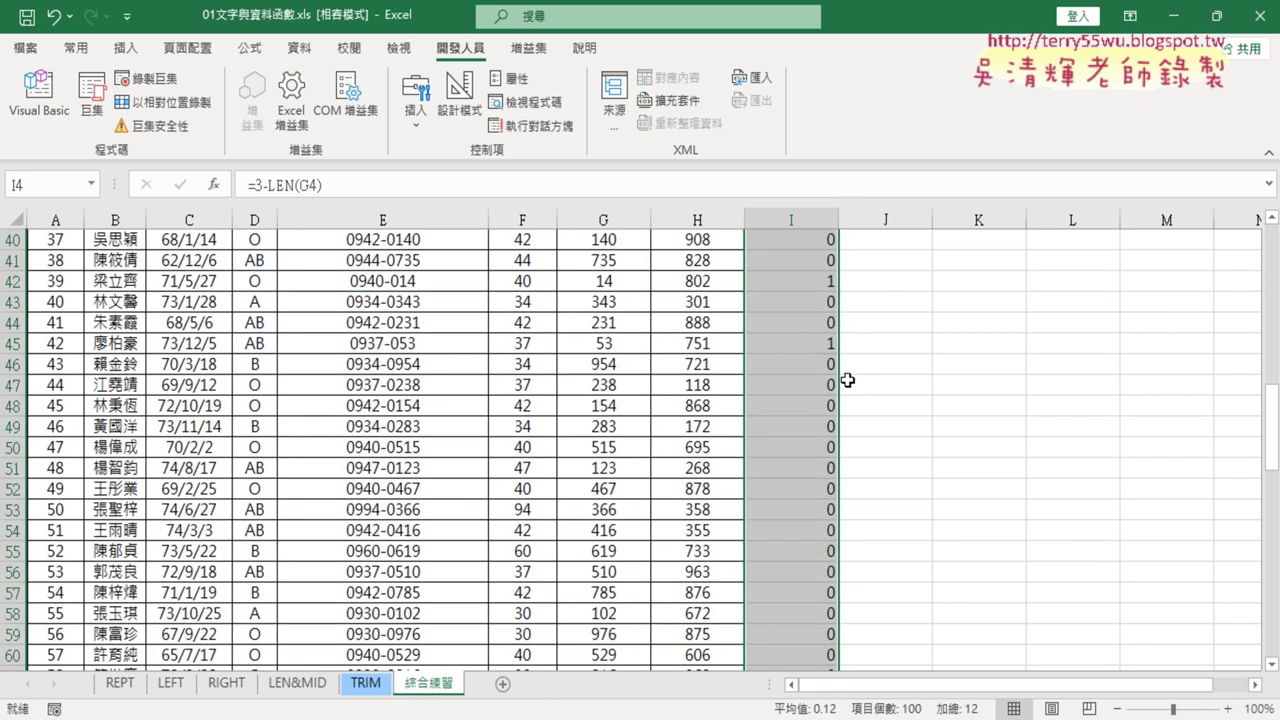
{"action": "scroll", "coordinate": [847, 380], "scroll_direction": "down", "scroll_amount": 4}
{"action": "scroll", "coordinate": [847, 380], "scroll_direction": "down", "scroll_amount": 4}
{"action": "scroll", "coordinate": [847, 380], "scroll_direction": "down", "scroll_amount": 4}
{"action": "scroll", "coordinate": [847, 380], "scroll_direction": "down", "scroll_amount": 1}
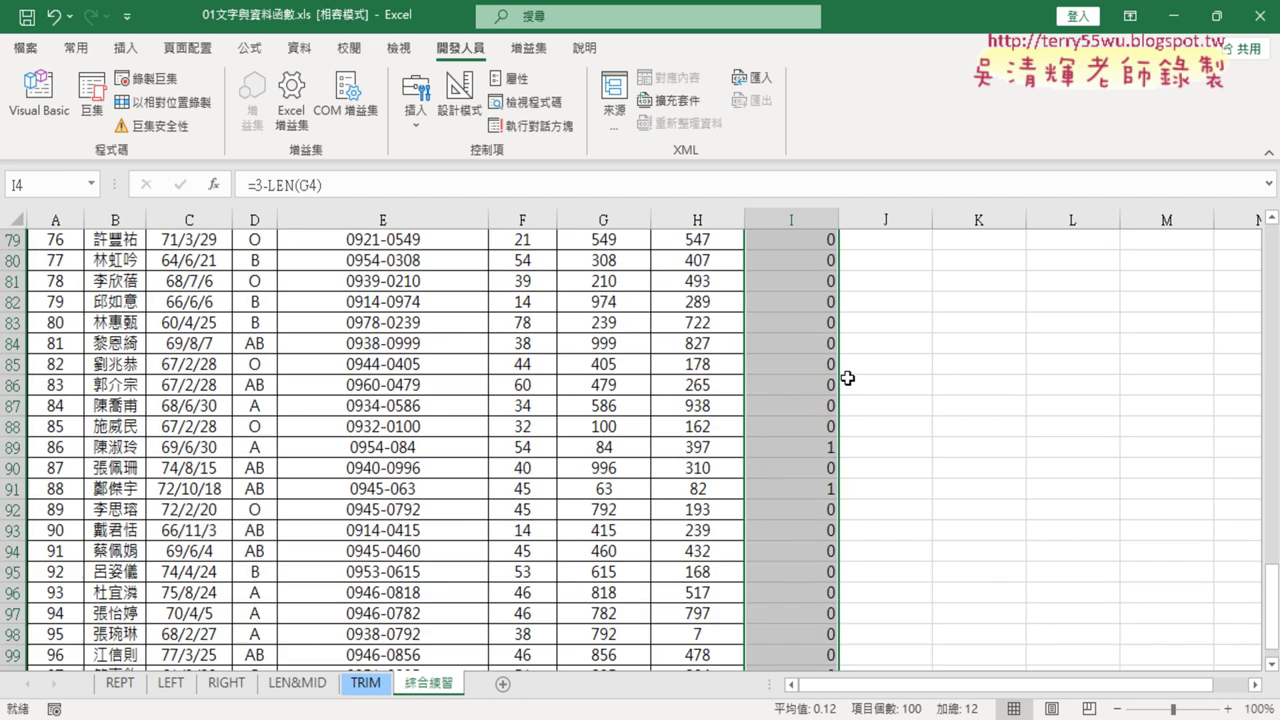
{"action": "scroll", "coordinate": [847, 380], "scroll_direction": "up", "scroll_amount": 6}
{"action": "scroll", "coordinate": [849, 375], "scroll_direction": "up", "scroll_amount": 9}
{"action": "scroll", "coordinate": [849, 375], "scroll_direction": "up", "scroll_amount": 8}
{"action": "scroll", "coordinate": [849, 372], "scroll_direction": "up", "scroll_amount": 4}
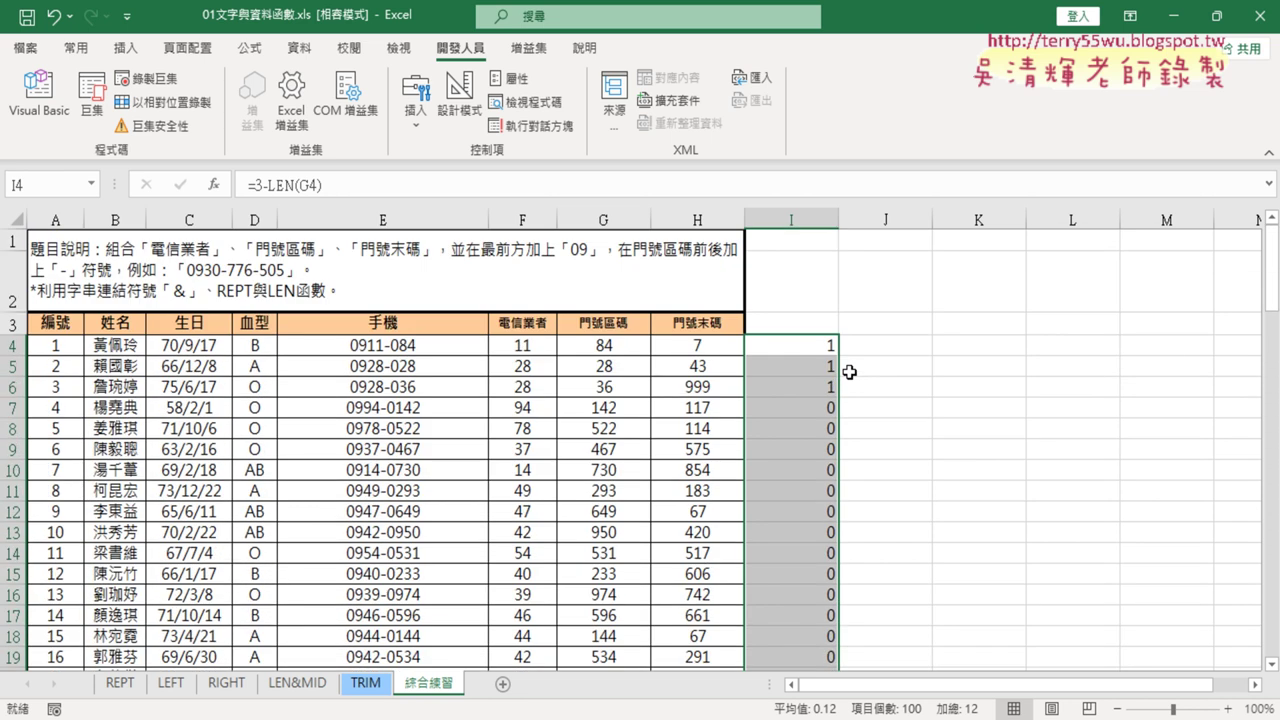
Select the column I rows showing 0, then return to I4.
{"action": "left_click", "coordinate": [814, 347]}
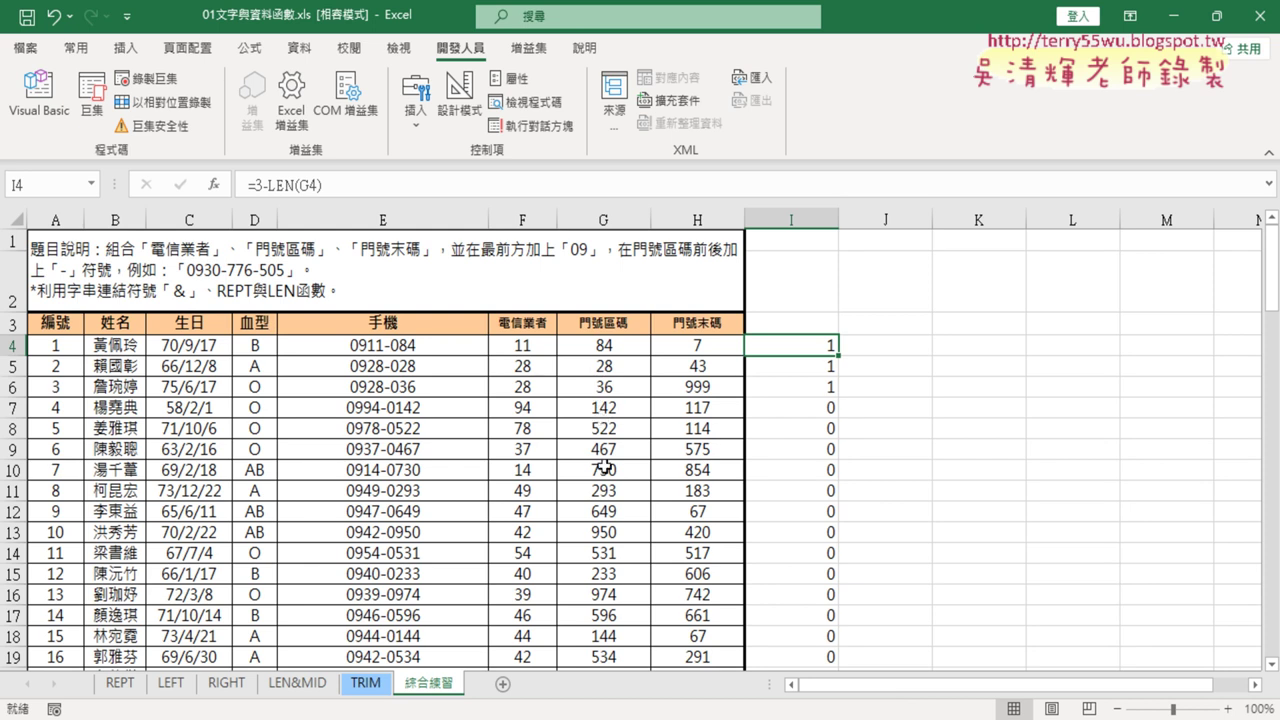
{"action": "left_click_drag", "start_coordinate": [828, 408], "coordinate": [812, 614]}
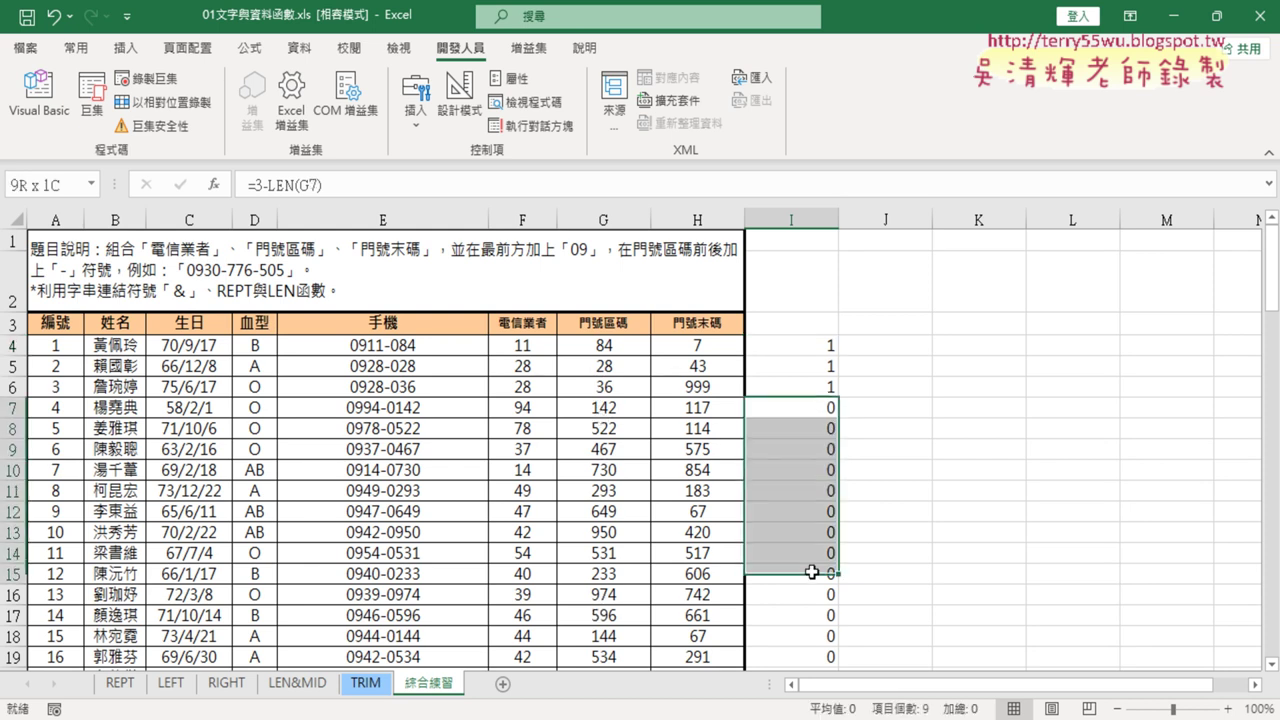
{"action": "left_click", "coordinate": [806, 352]}
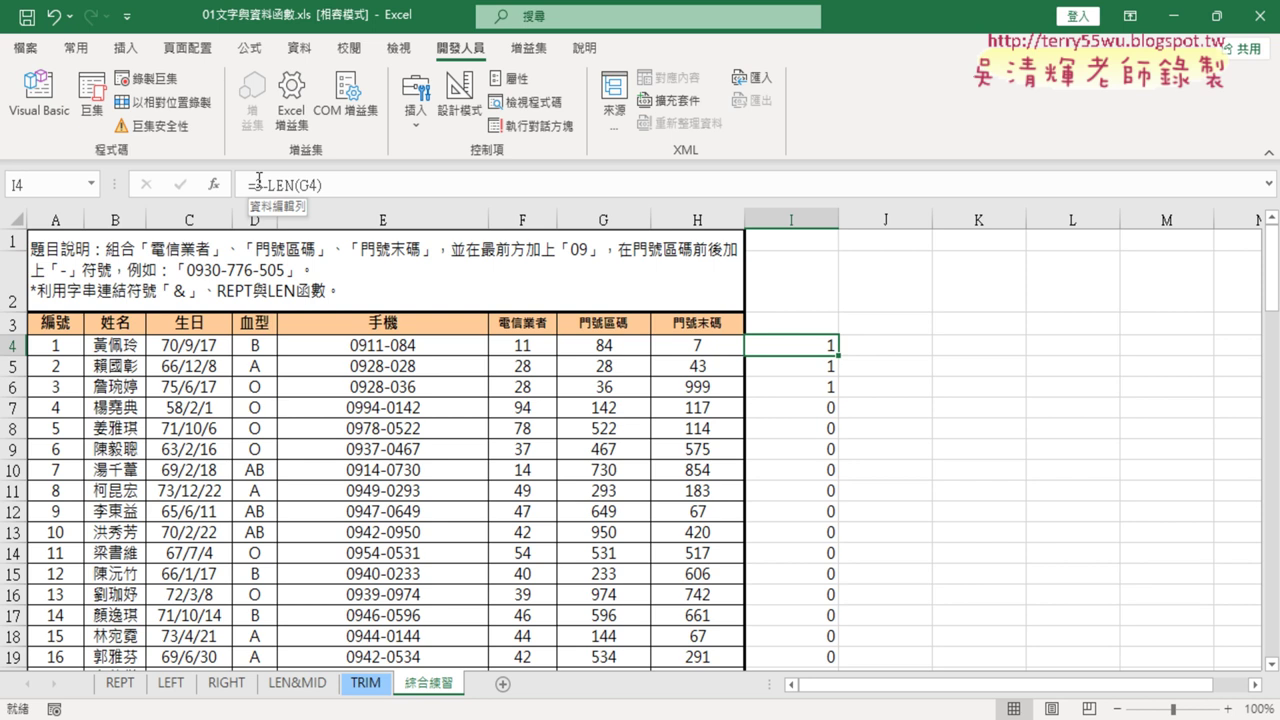
Cut 3-LEN(G4) out of I4's formula for later reuse.
{"action": "left_click_drag", "start_coordinate": [255, 185], "coordinate": [361, 185]}
{"action": "right_click", "coordinate": [317, 185]}
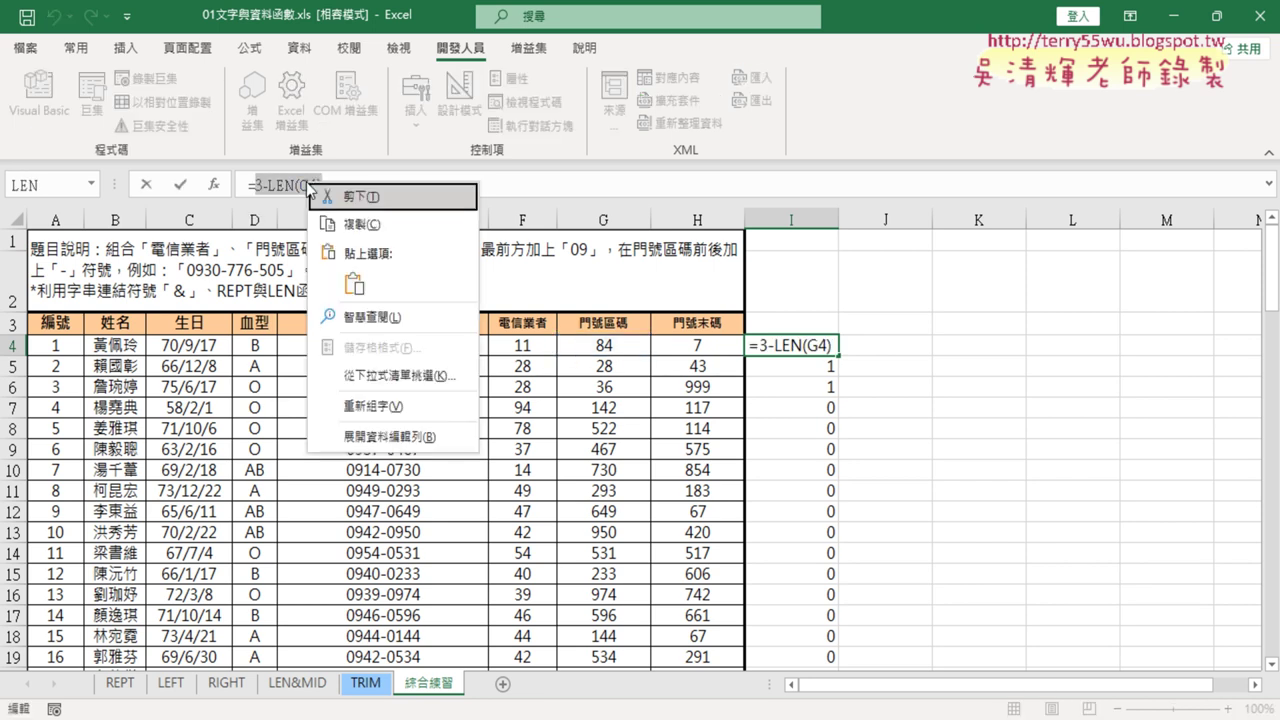
{"action": "left_click", "coordinate": [362, 195]}
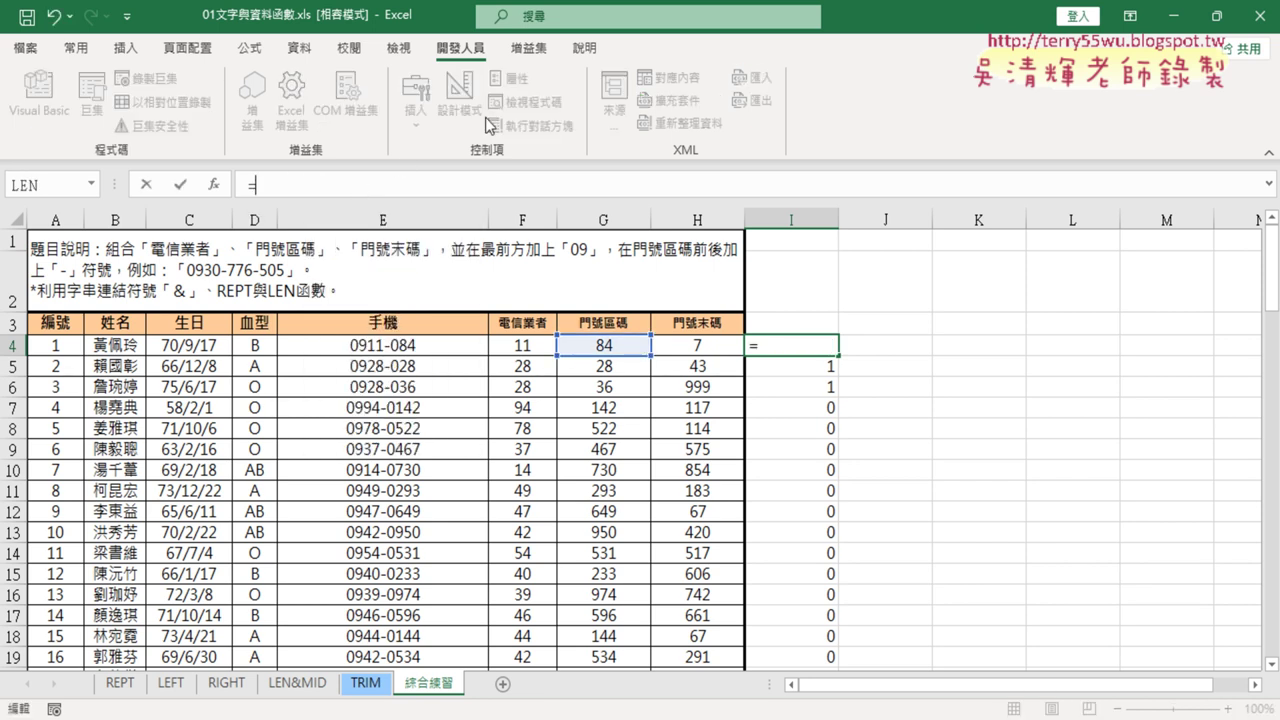
Insert the REPT function from the Text category into I4.
{"action": "left_click", "coordinate": [215, 187]}
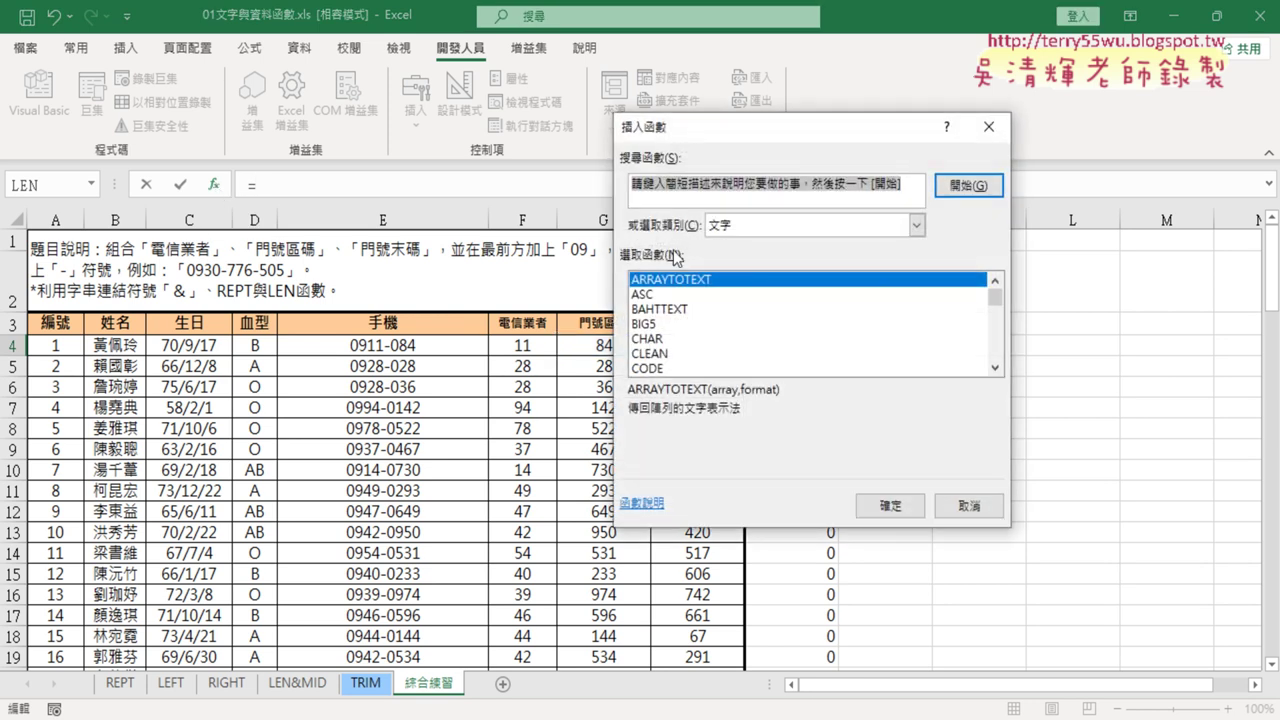
{"action": "scroll", "coordinate": [995, 360], "scroll_direction": "down", "scroll_amount": 6}
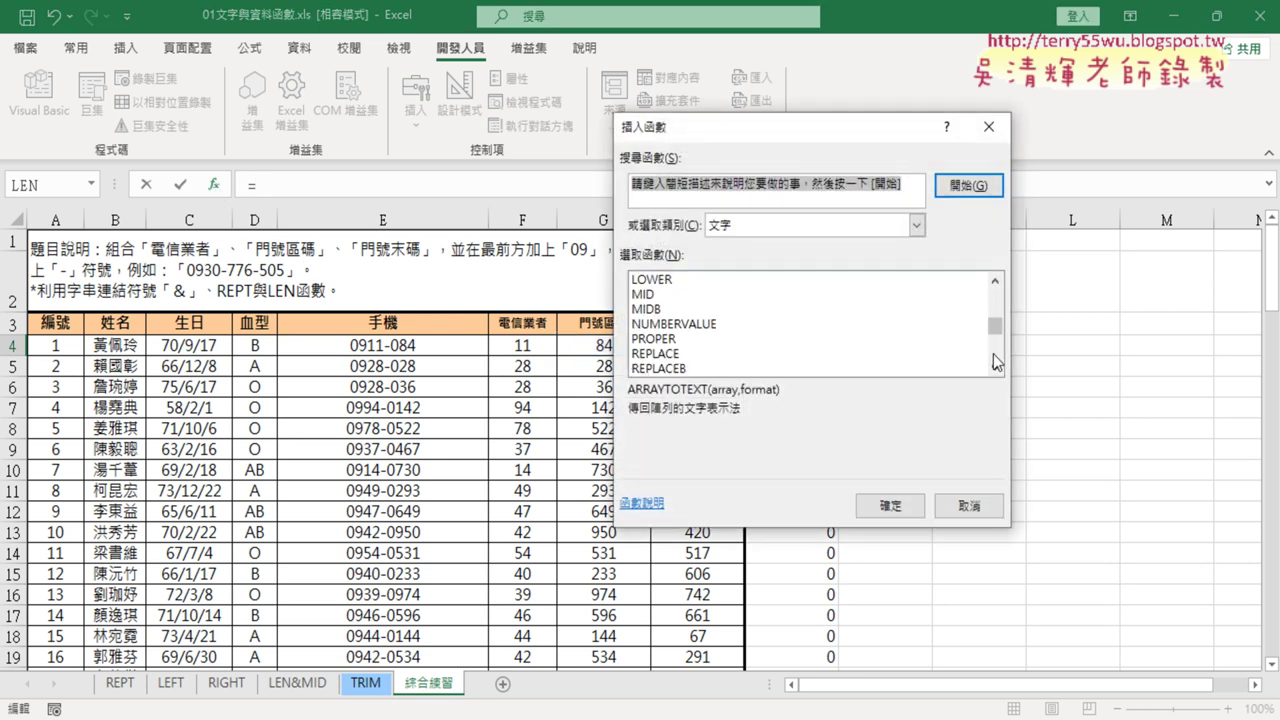
{"action": "left_click", "coordinate": [995, 367]}
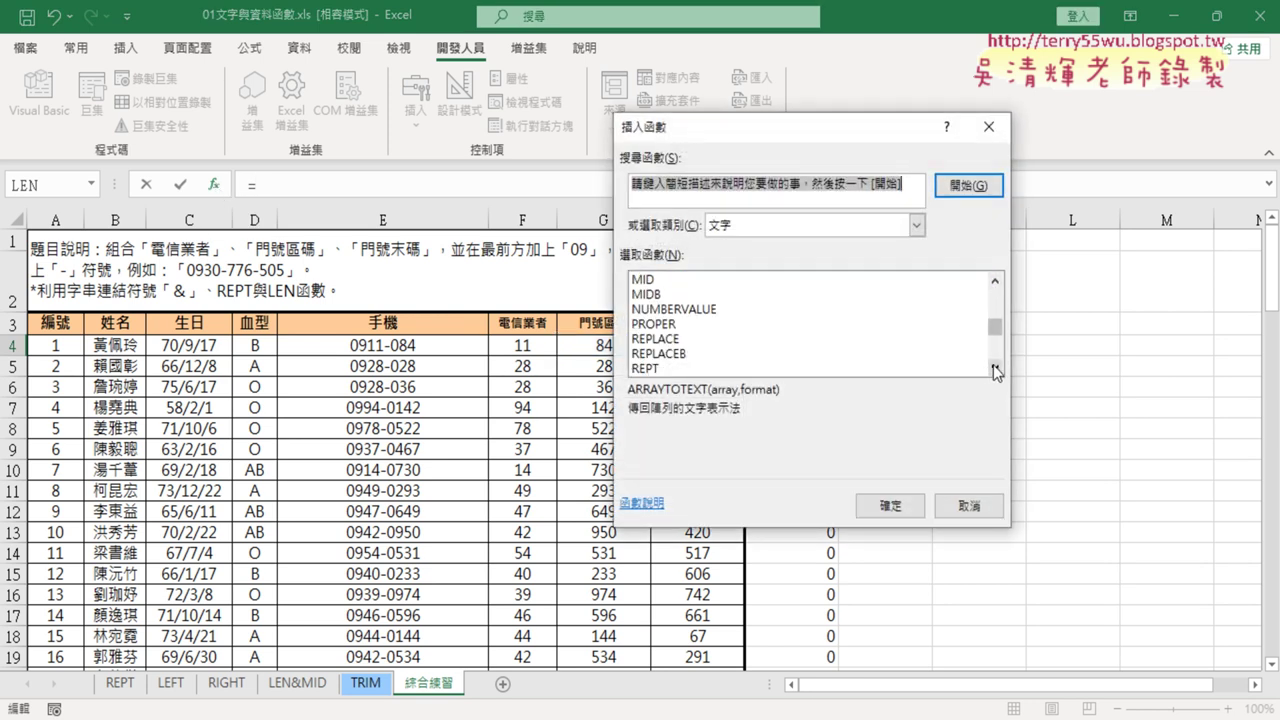
{"action": "double_click", "coordinate": [653, 367]}
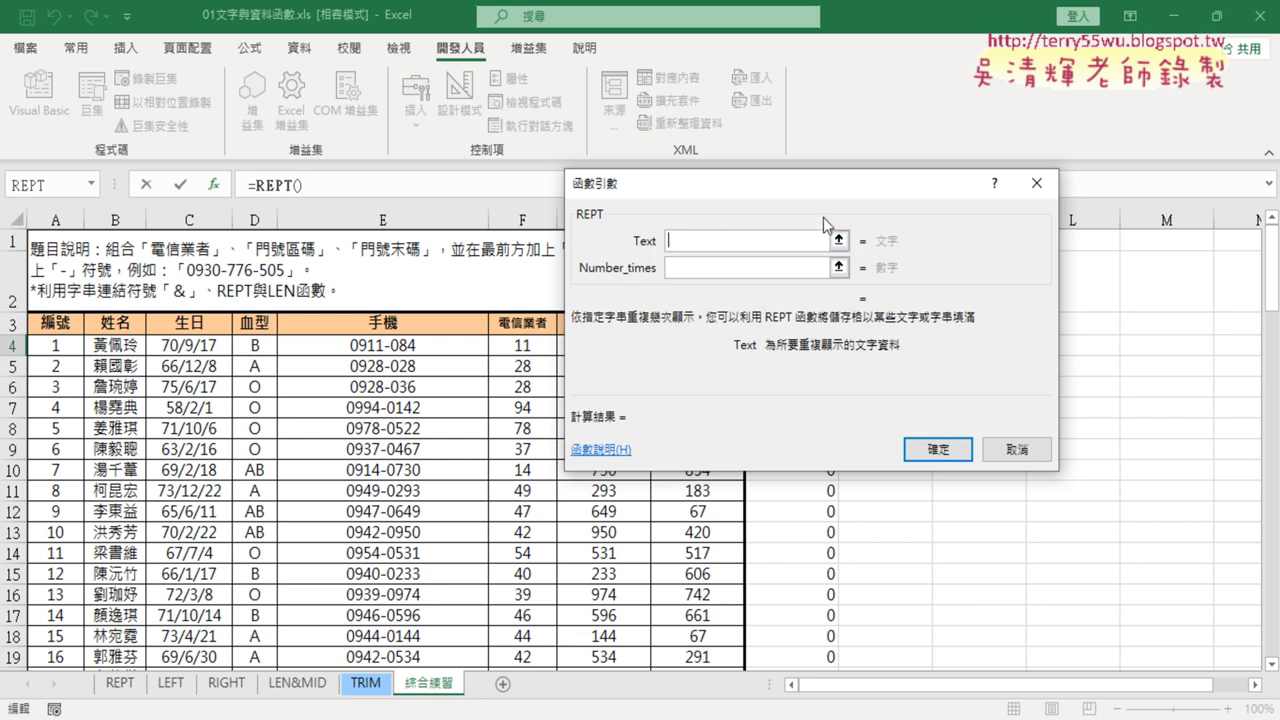
Set REPT's Text to "0" and Number_times to the pasted 3-LEN(G4) in I4.
{"action": "type", "text": "\"0\""}
{"action": "left_click", "coordinate": [683, 268]}
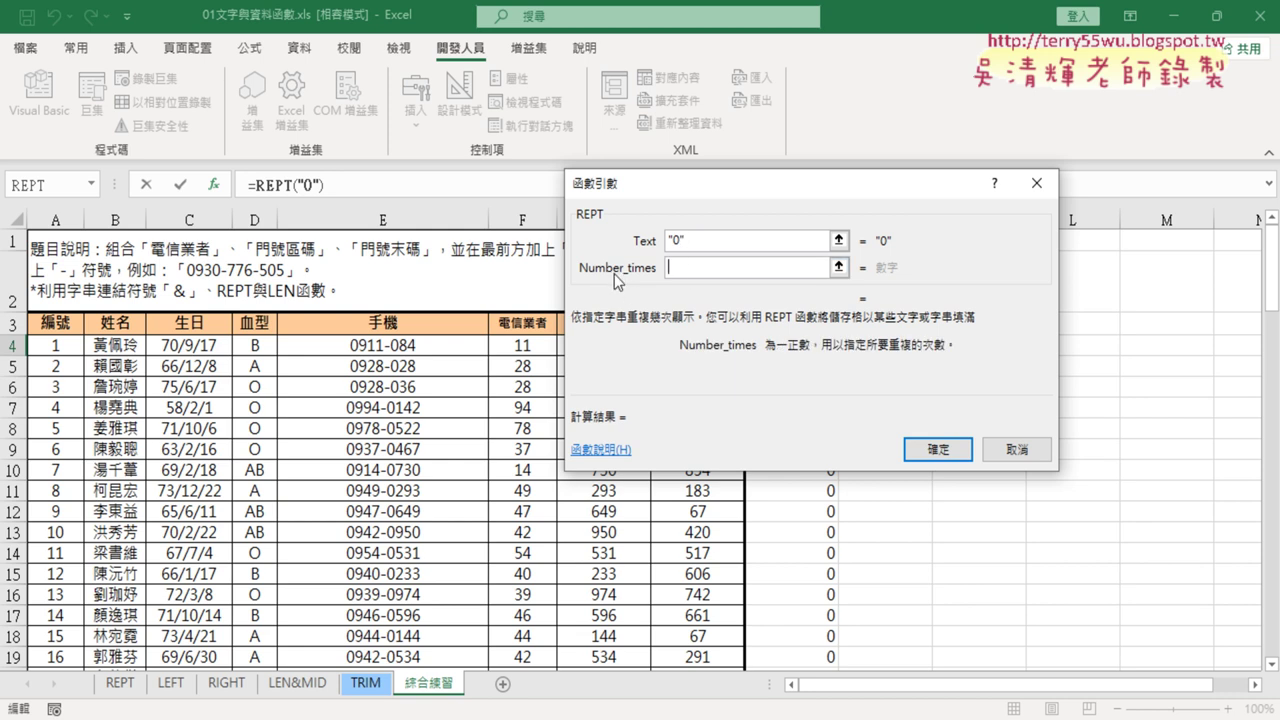
{"action": "right_click", "coordinate": [687, 271]}
{"action": "left_click", "coordinate": [740, 340]}
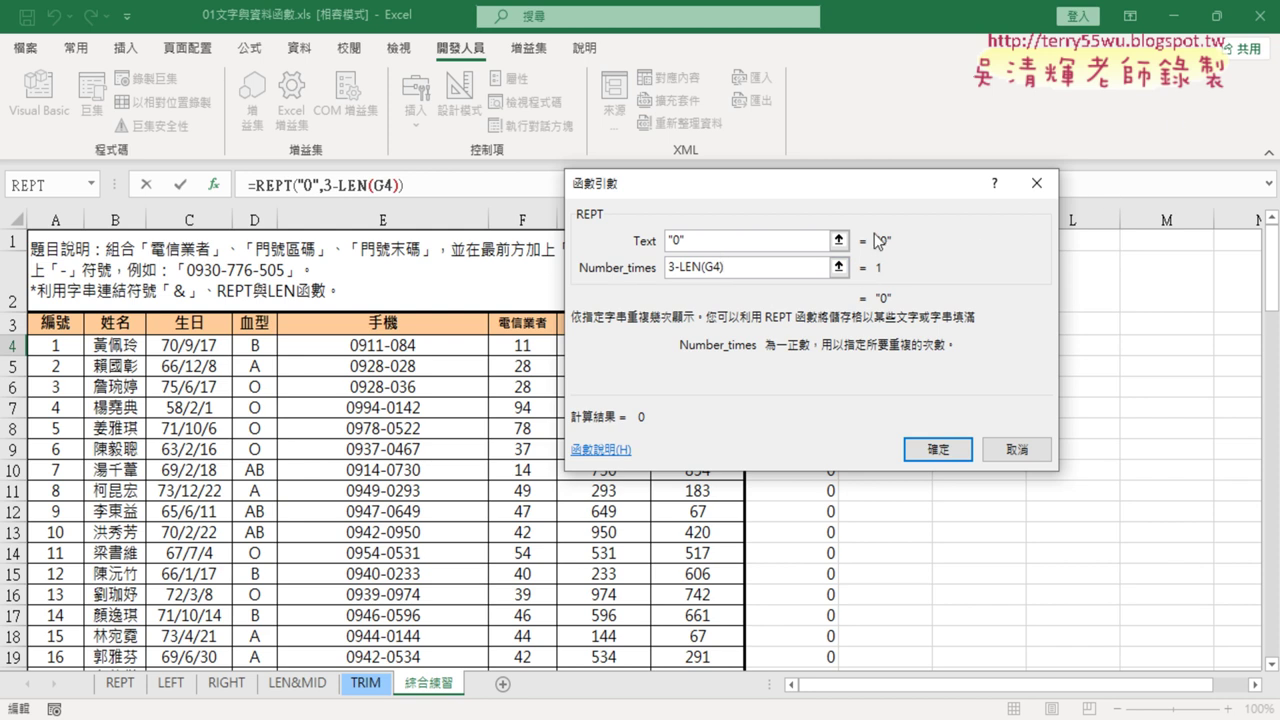
{"action": "left_click_drag", "start_coordinate": [885, 205], "coordinate": [1075, 203]}
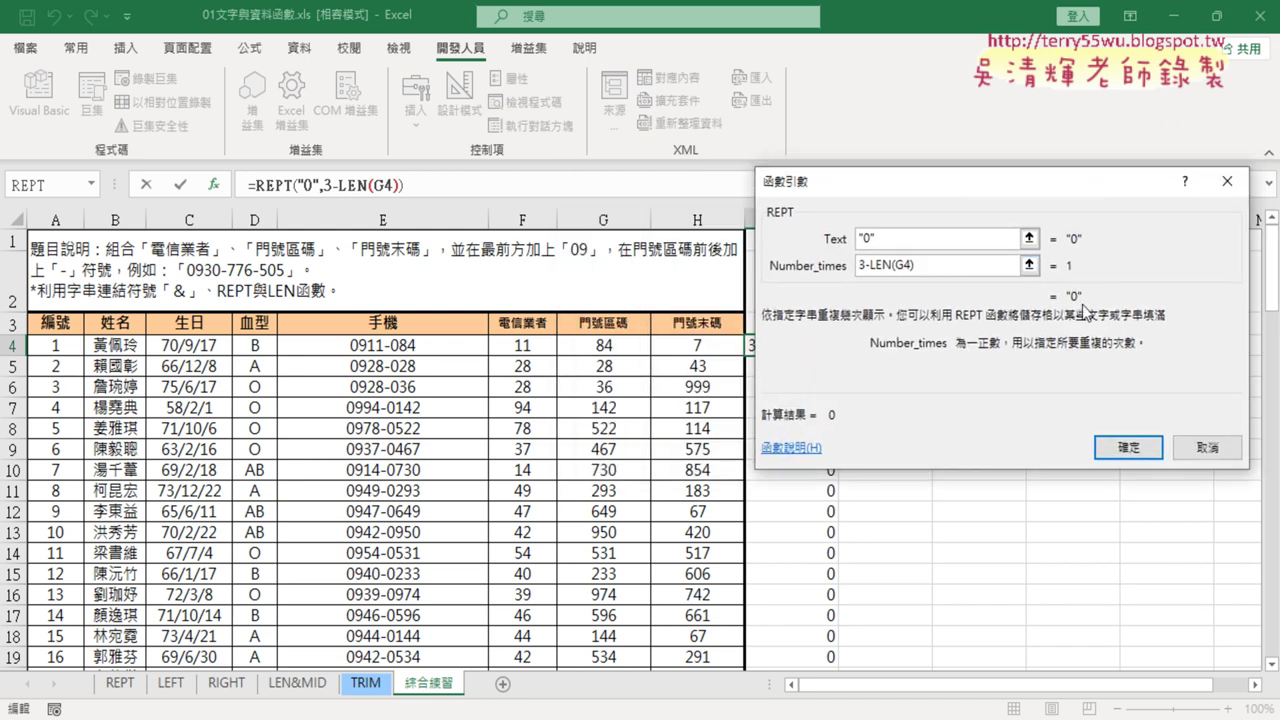
{"action": "left_click", "coordinate": [1140, 455]}
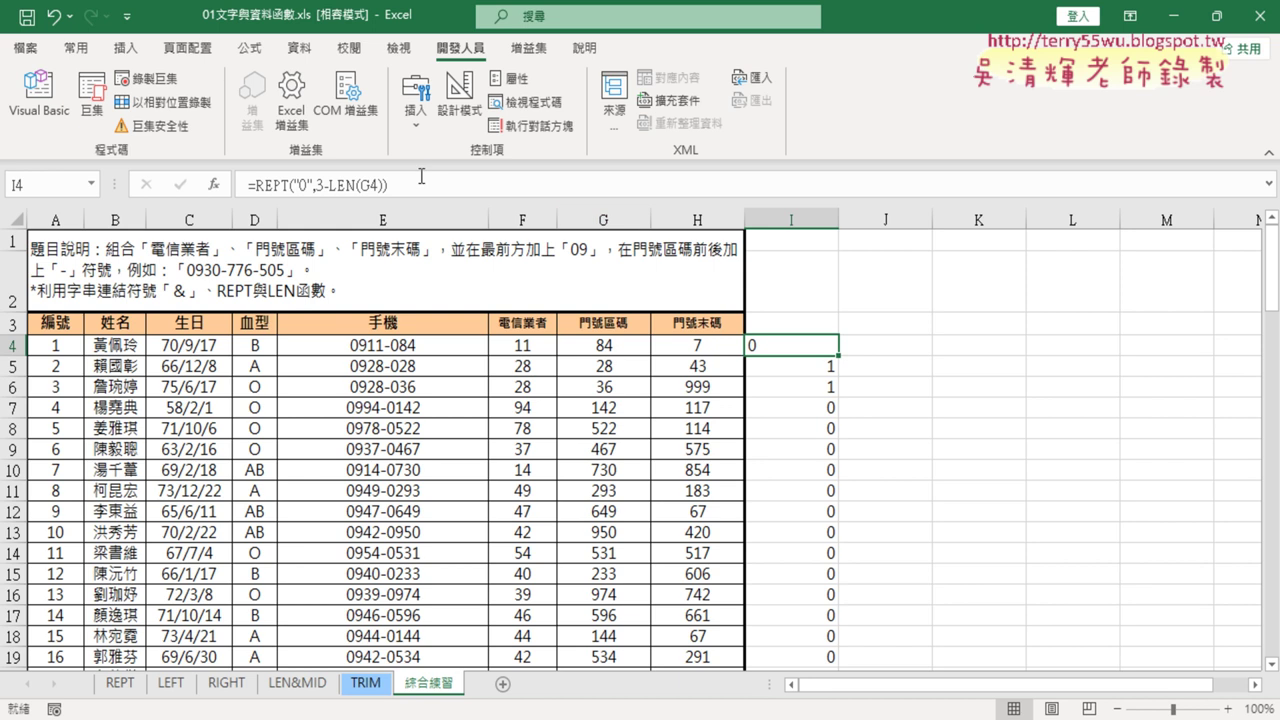
Append &G4 to I4's REPT formula so it displays 084.
{"action": "left_click", "coordinate": [428, 178]}
{"action": "type", "text": "&"}
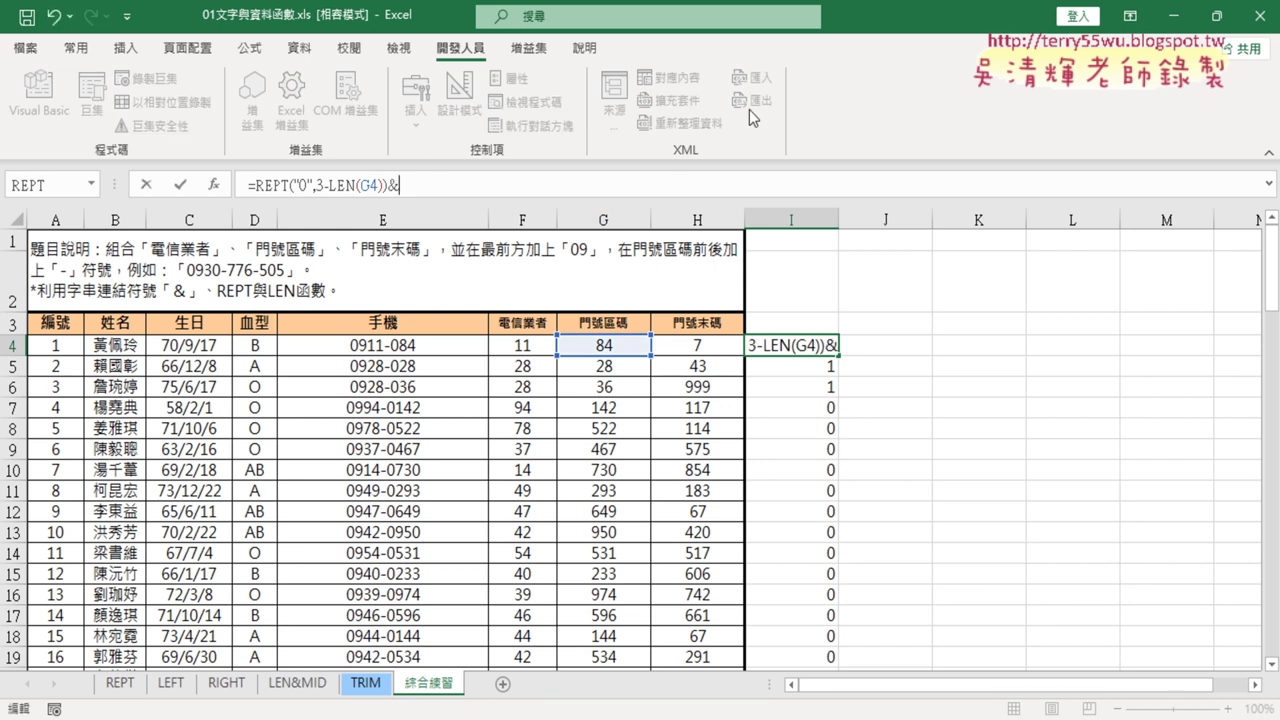
{"action": "left_click", "coordinate": [612, 343]}
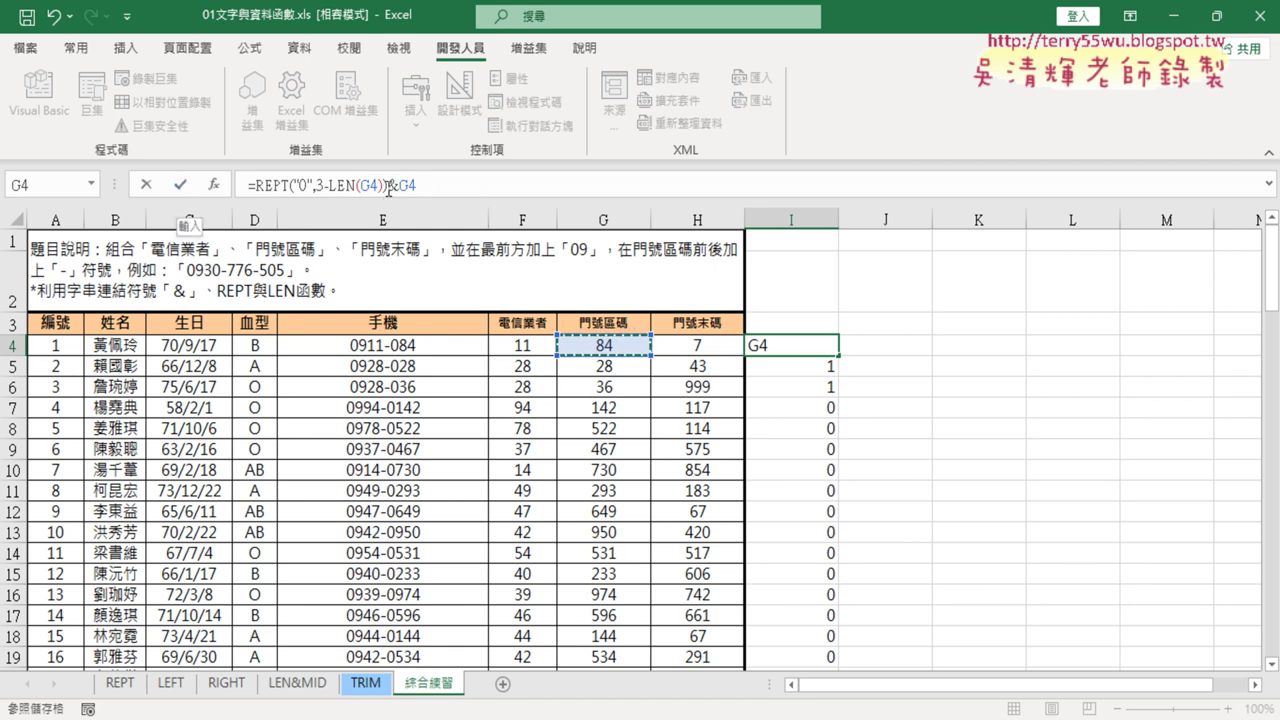
{"action": "double_click", "coordinate": [401, 186]}
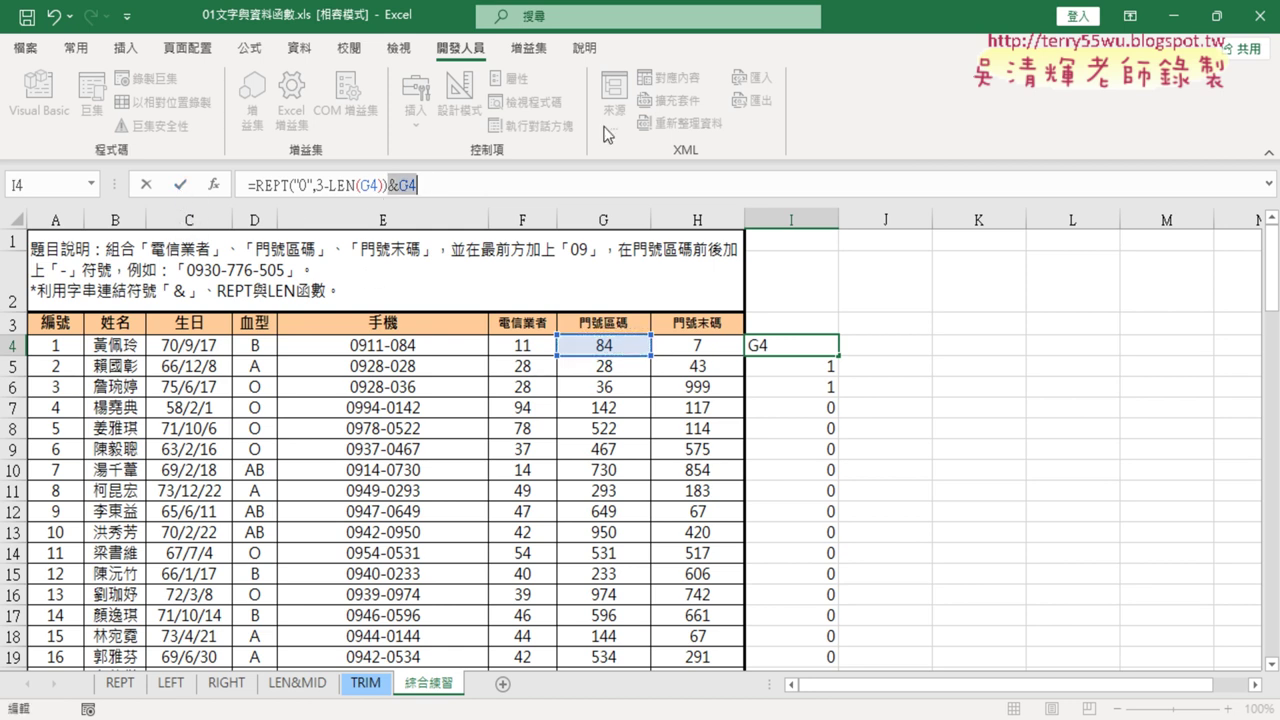
{"action": "left_click", "coordinate": [180, 186]}
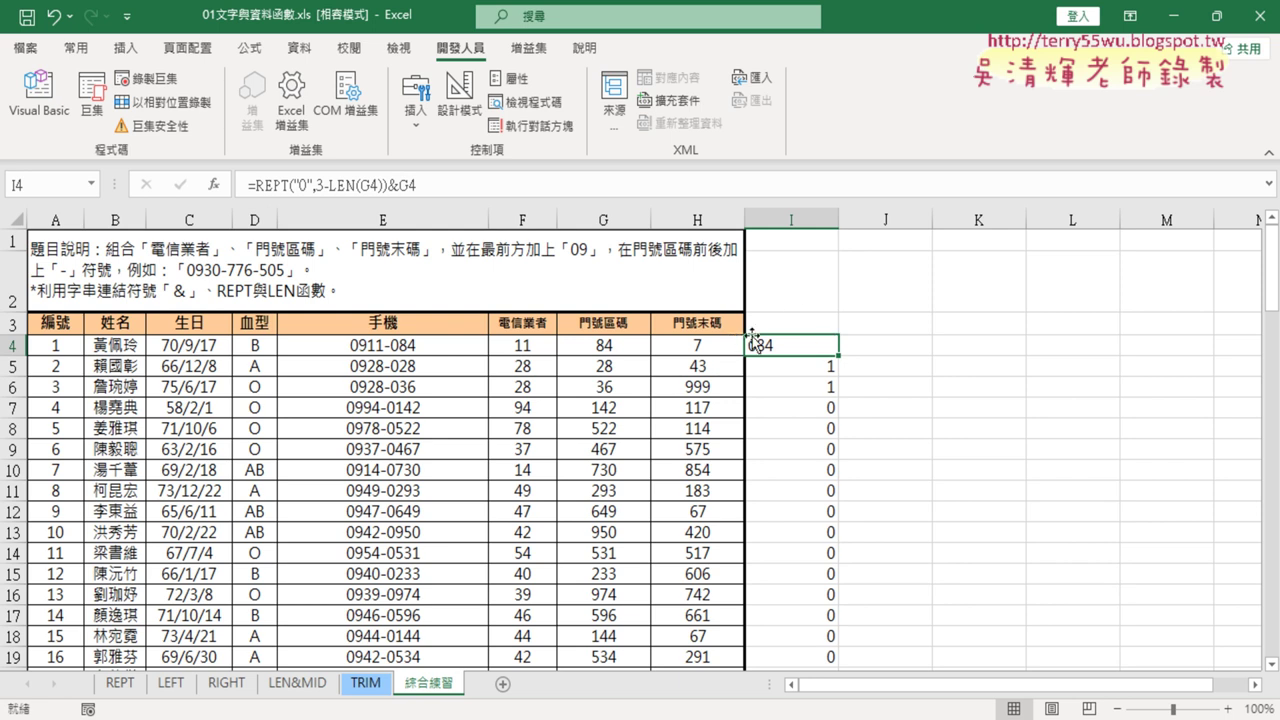
Fill =REPT("0",3-LEN(G4))&G4 down column I and check codes like 028 and 036.
{"action": "double_click", "coordinate": [839, 356]}
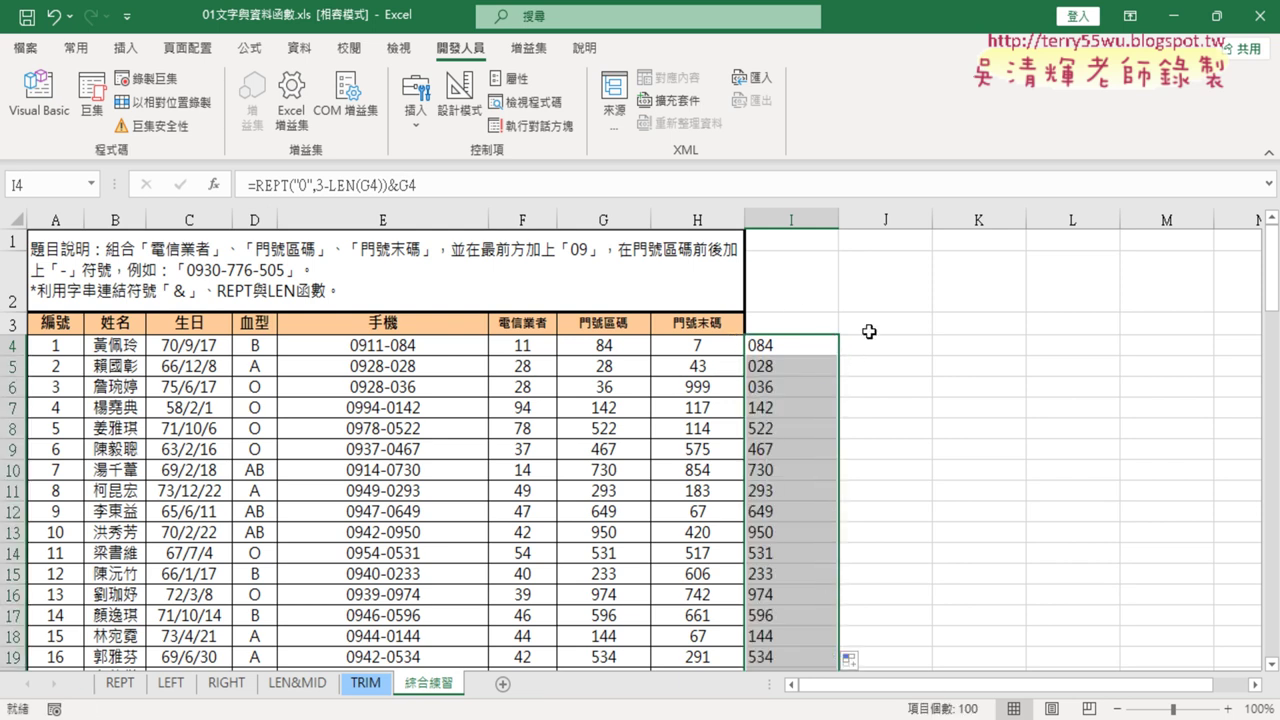
{"action": "scroll", "coordinate": [894, 371], "scroll_direction": "down", "scroll_amount": 4}
{"action": "scroll", "coordinate": [908, 366], "scroll_direction": "down", "scroll_amount": 9}
{"action": "scroll", "coordinate": [913, 367], "scroll_direction": "down", "scroll_amount": 6}
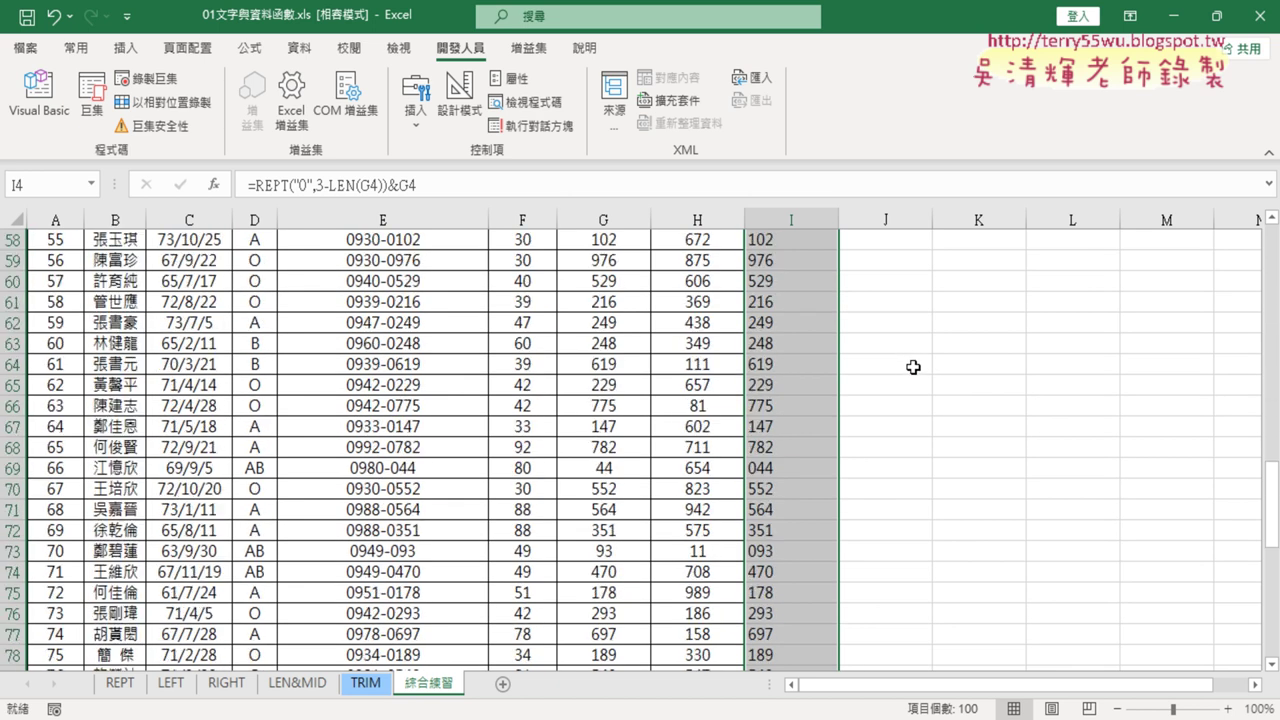
{"action": "scroll", "coordinate": [913, 367], "scroll_direction": "down", "scroll_amount": 8}
{"action": "scroll", "coordinate": [912, 365], "scroll_direction": "up", "scroll_amount": 4}
{"action": "scroll", "coordinate": [912, 365], "scroll_direction": "up", "scroll_amount": 6}
{"action": "scroll", "coordinate": [914, 364], "scroll_direction": "up", "scroll_amount": 8}
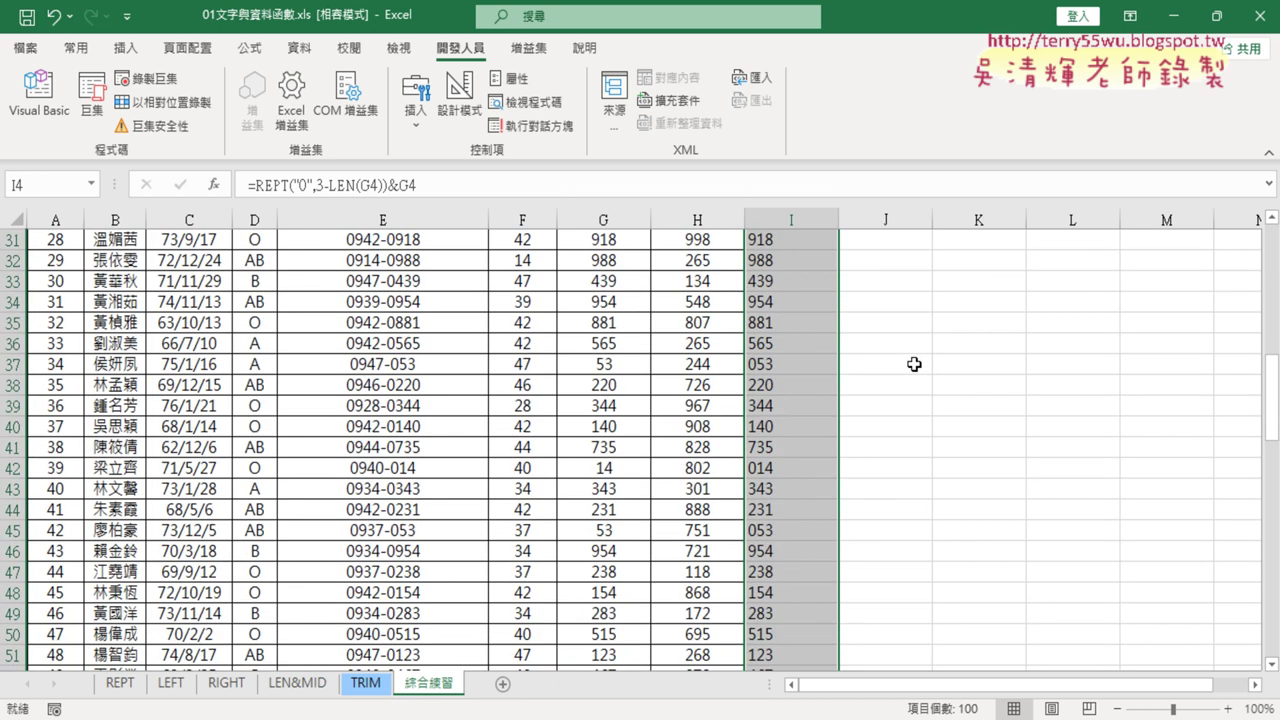
{"action": "scroll", "coordinate": [912, 365], "scroll_direction": "up", "scroll_amount": 8}
{"action": "scroll", "coordinate": [911, 366], "scroll_direction": "up", "scroll_amount": 2}
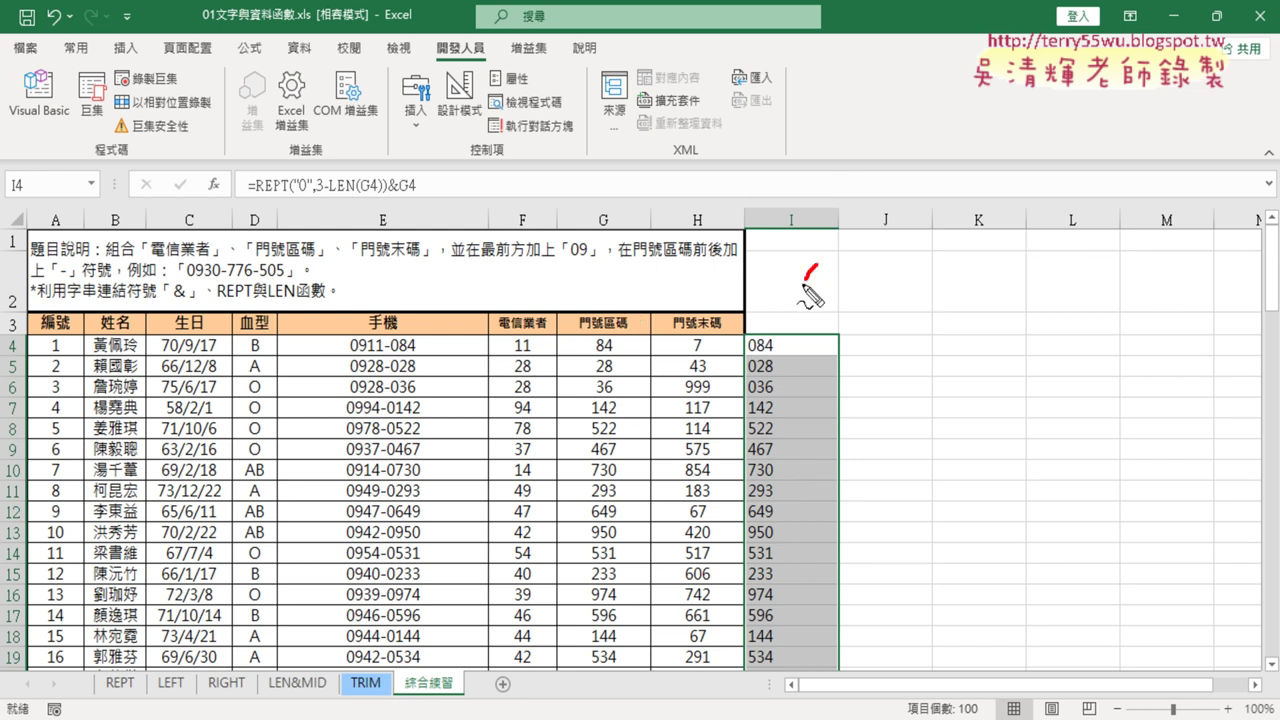
{"action": "mouse_move", "coordinate": [816, 266]}
{"action": "left_mouse_down"}
{"action": "mouse_move", "coordinate": [771, 329]}
{"action": "mouse_move", "coordinate": [812, 318]}
{"action": "mouse_move", "coordinate": [765, 402]}
{"action": "left_mouse_up"}
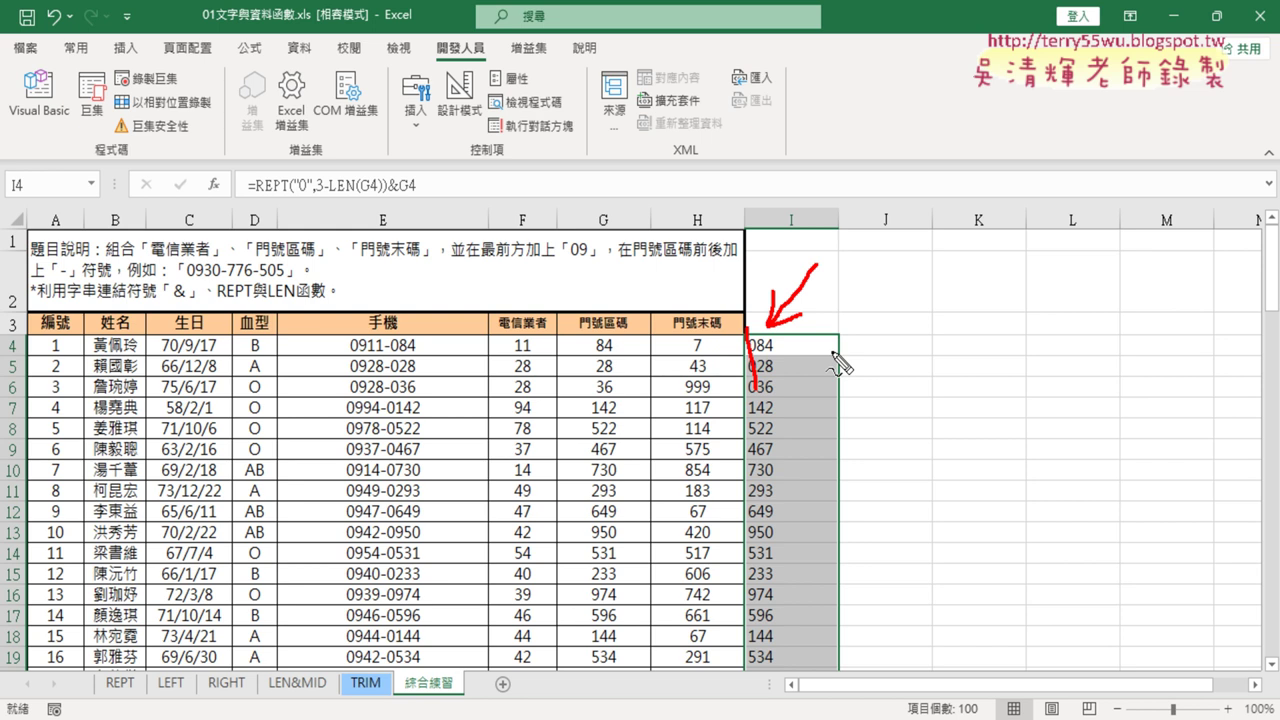
{"action": "double_click", "coordinate": [831, 351]}
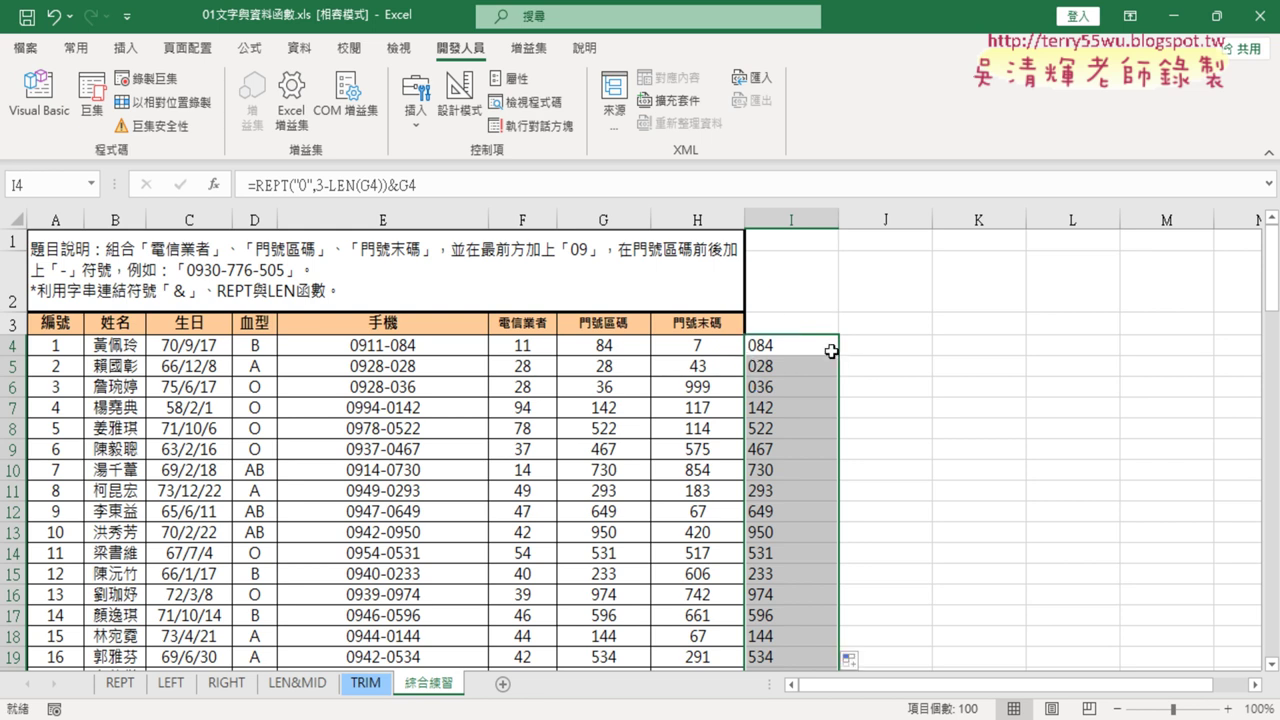
{"action": "left_click", "coordinate": [797, 350]}
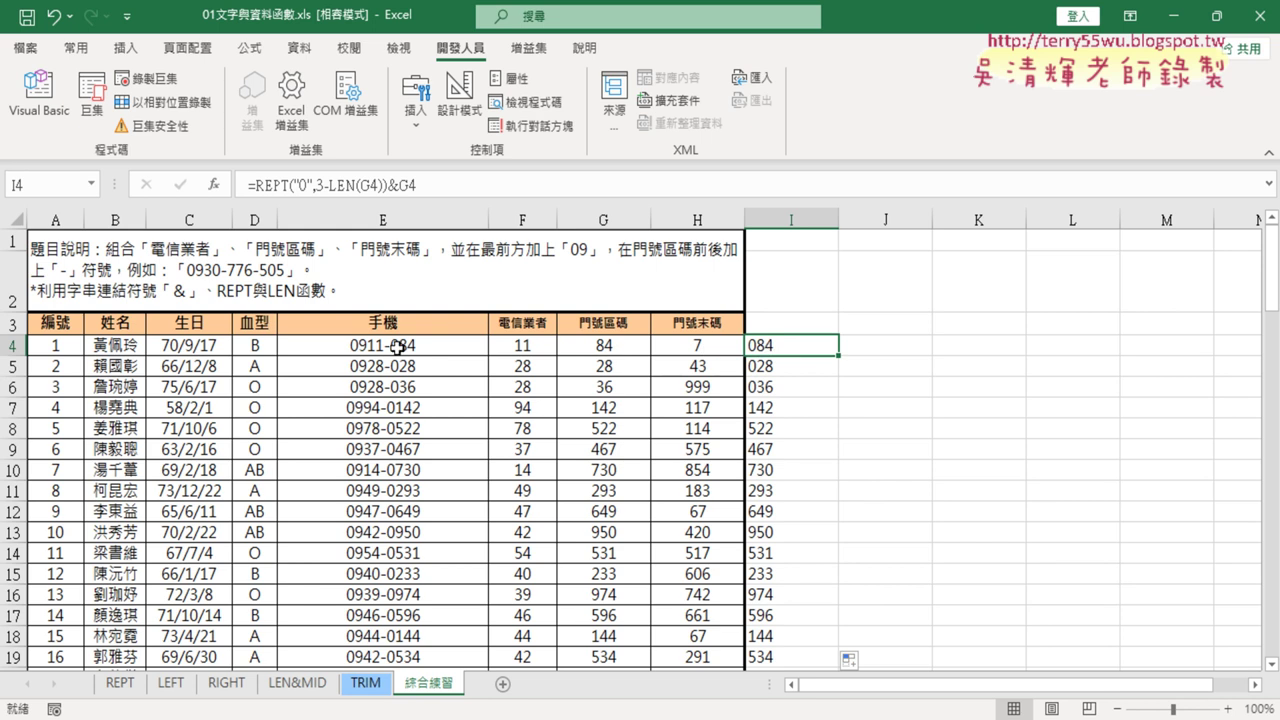
Inspect E4's phone formula and its trailing G4 reference without changing it.
{"action": "left_click", "coordinate": [398, 347]}
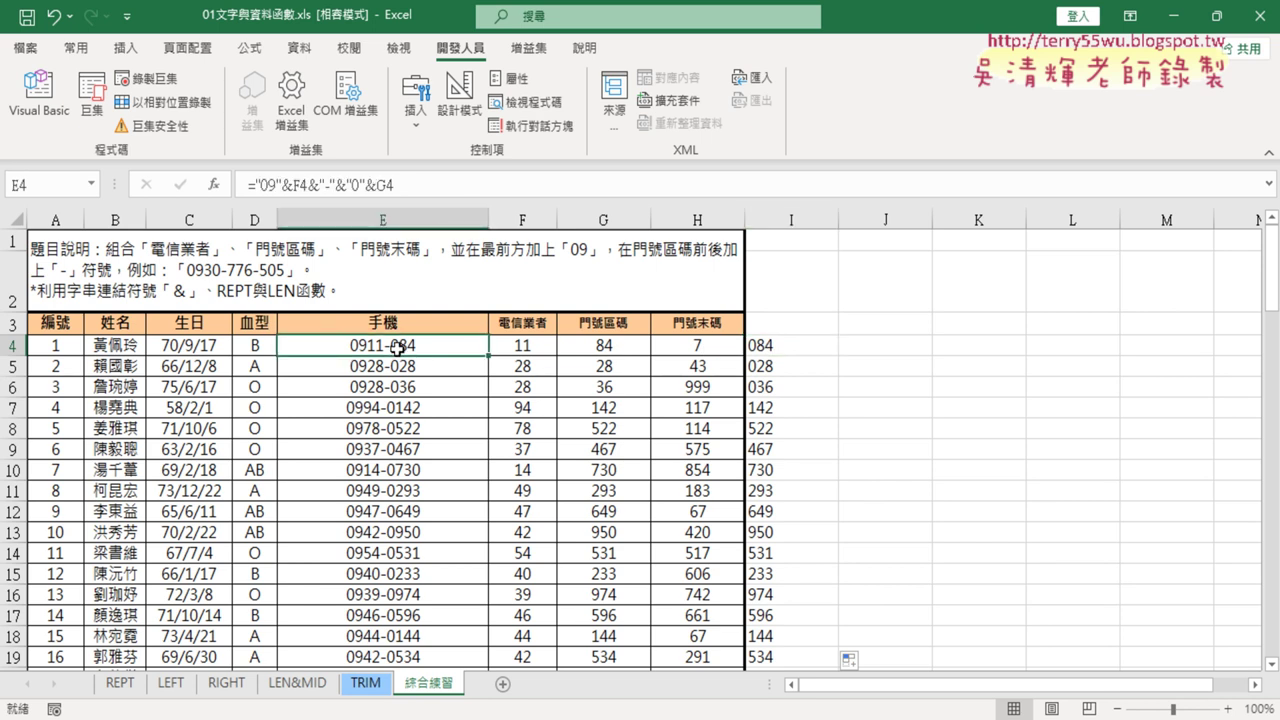
{"action": "left_click", "coordinate": [377, 184]}
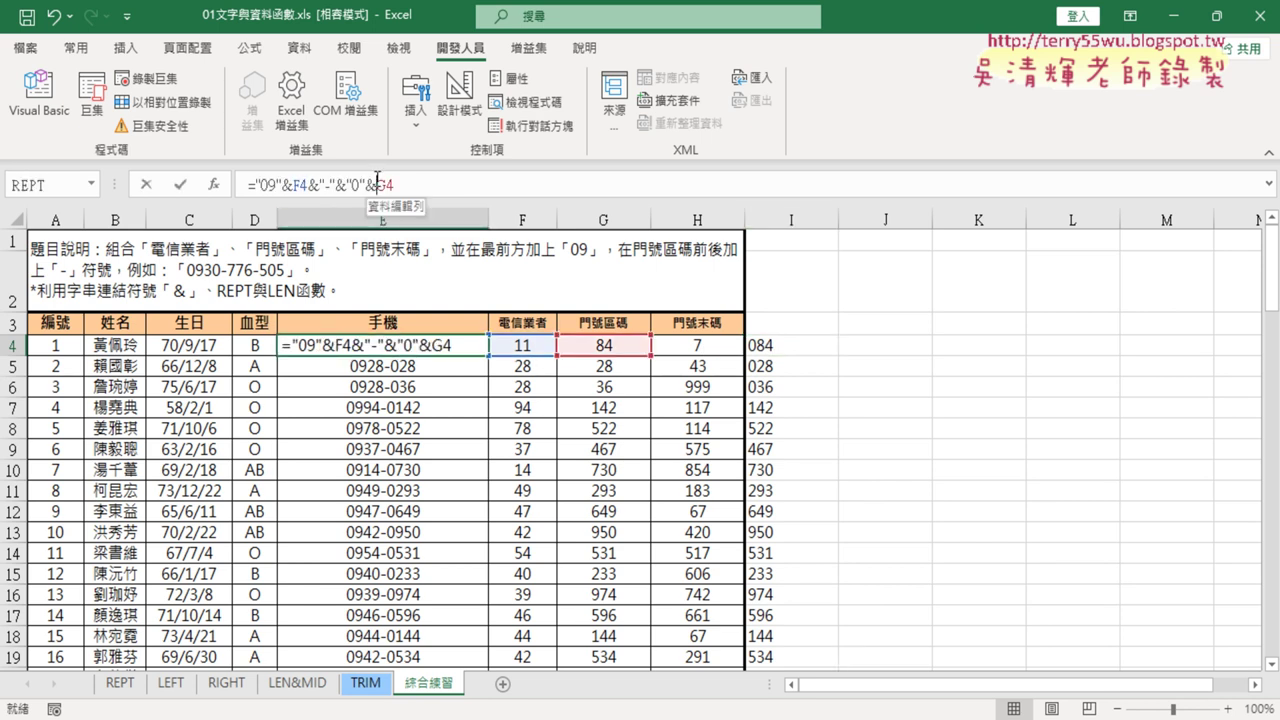
{"action": "left_click_drag", "start_coordinate": [377, 184], "coordinate": [396, 185]}
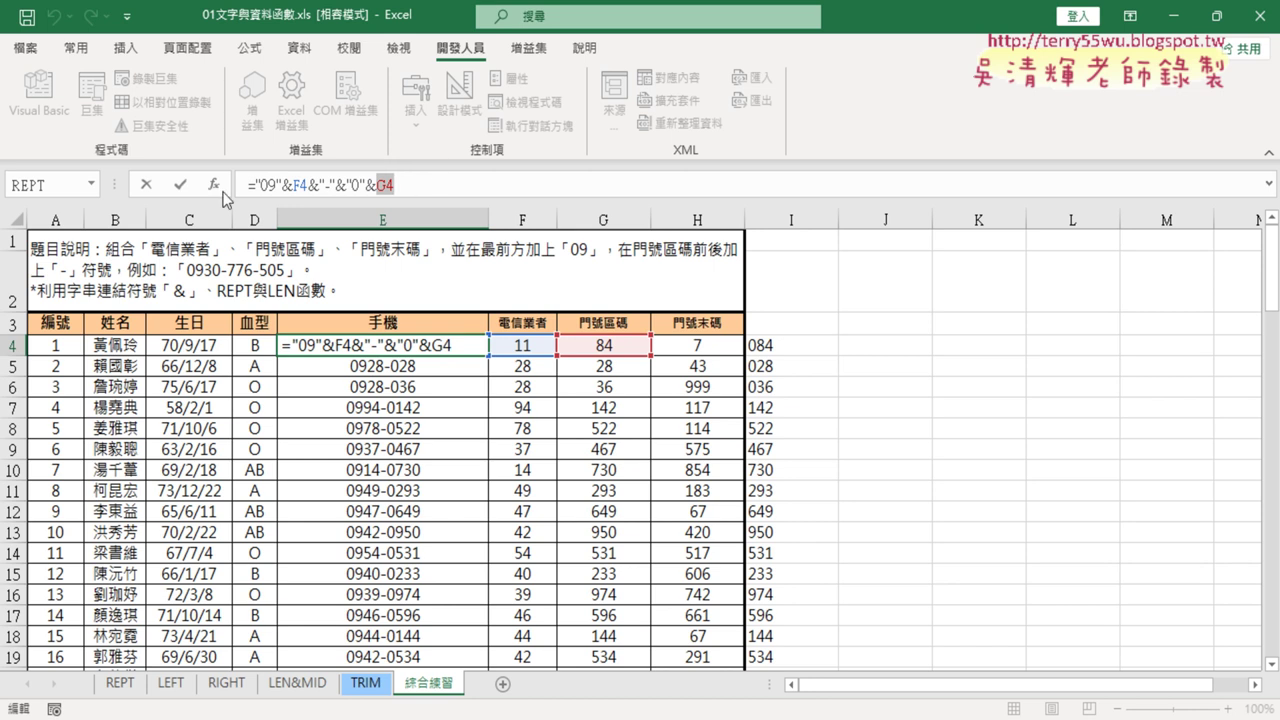
{"action": "left_click", "coordinate": [146, 185]}
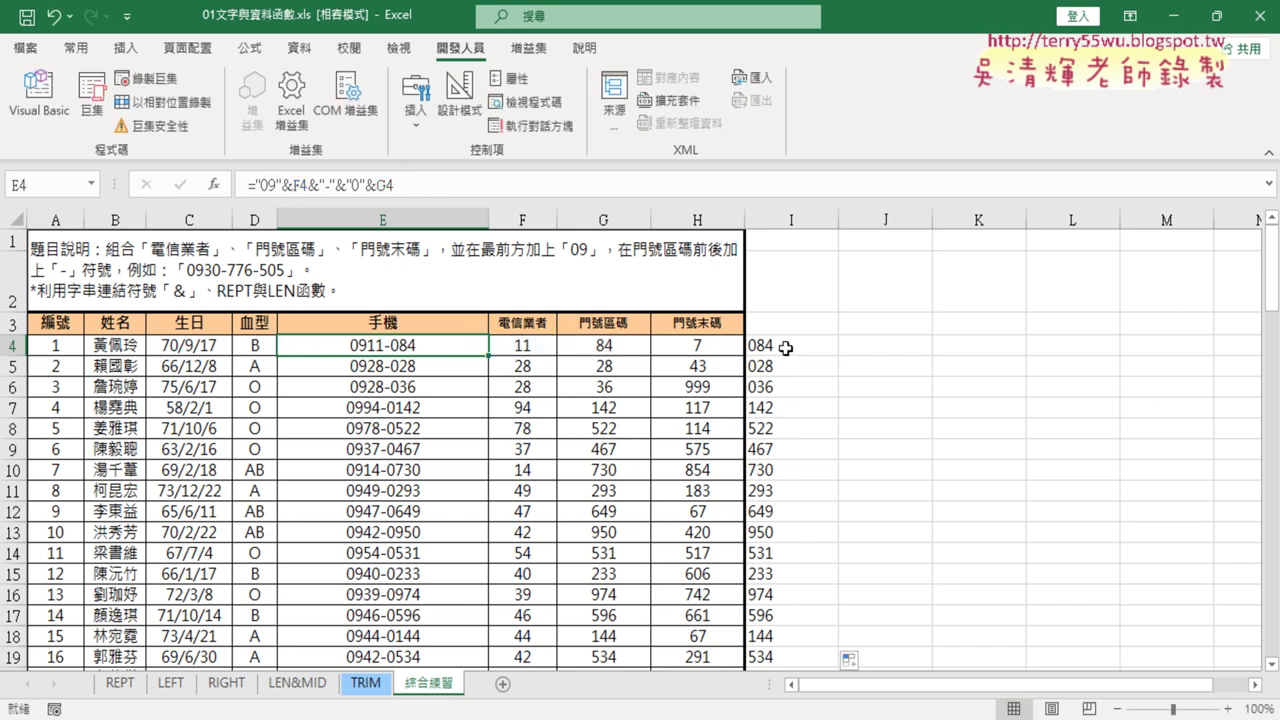
{"action": "left_click_drag", "start_coordinate": [377, 184], "coordinate": [396, 185]}
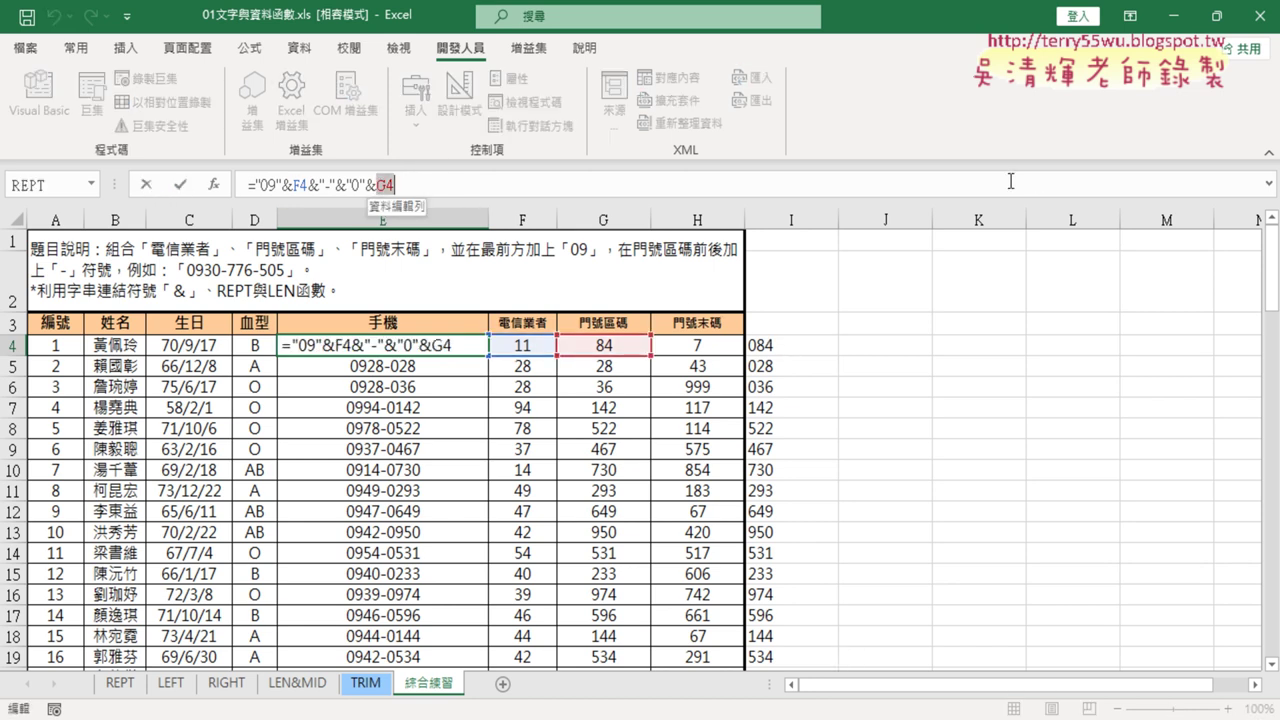
{"action": "left_click", "coordinate": [148, 185]}
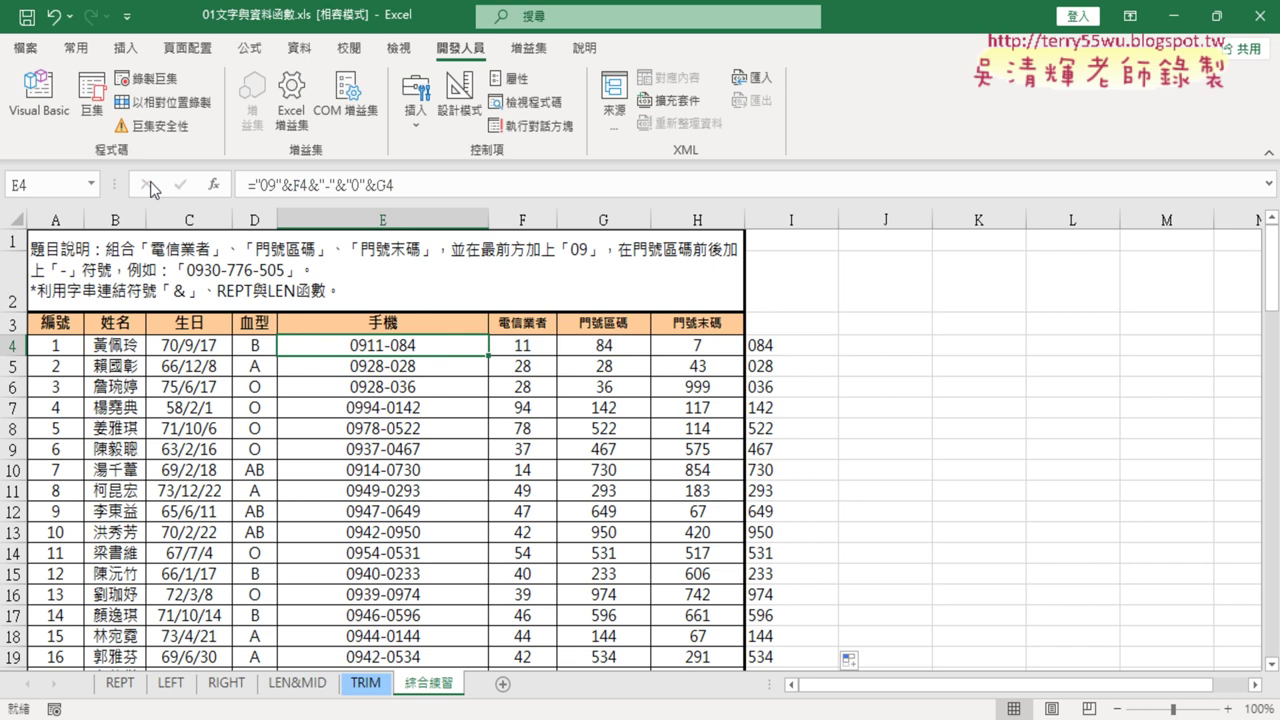
Copy the REPT padding formula text from I4 and return to E4.
{"action": "left_click", "coordinate": [789, 343]}
{"action": "left_click", "coordinate": [257, 185]}
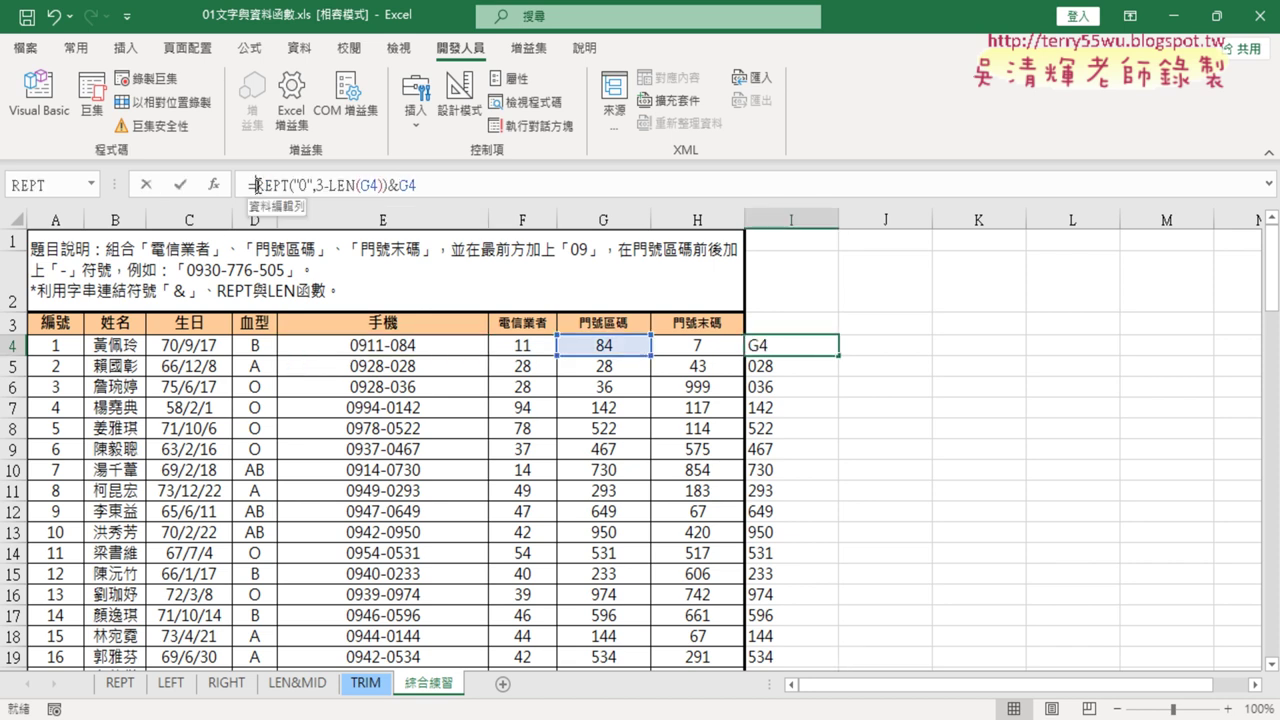
{"action": "left_click_drag", "start_coordinate": [257, 185], "coordinate": [416, 185]}
{"action": "right_click", "coordinate": [402, 185]}
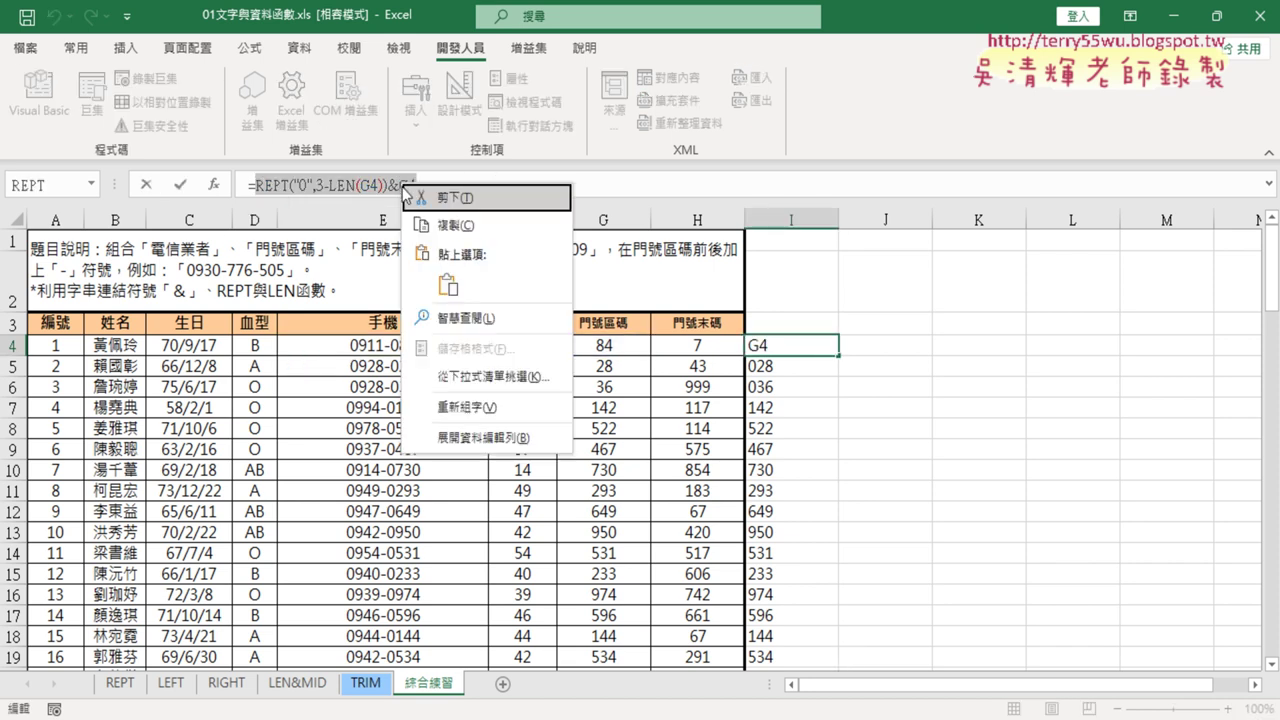
{"action": "left_click", "coordinate": [455, 226]}
{"action": "left_click", "coordinate": [147, 185]}
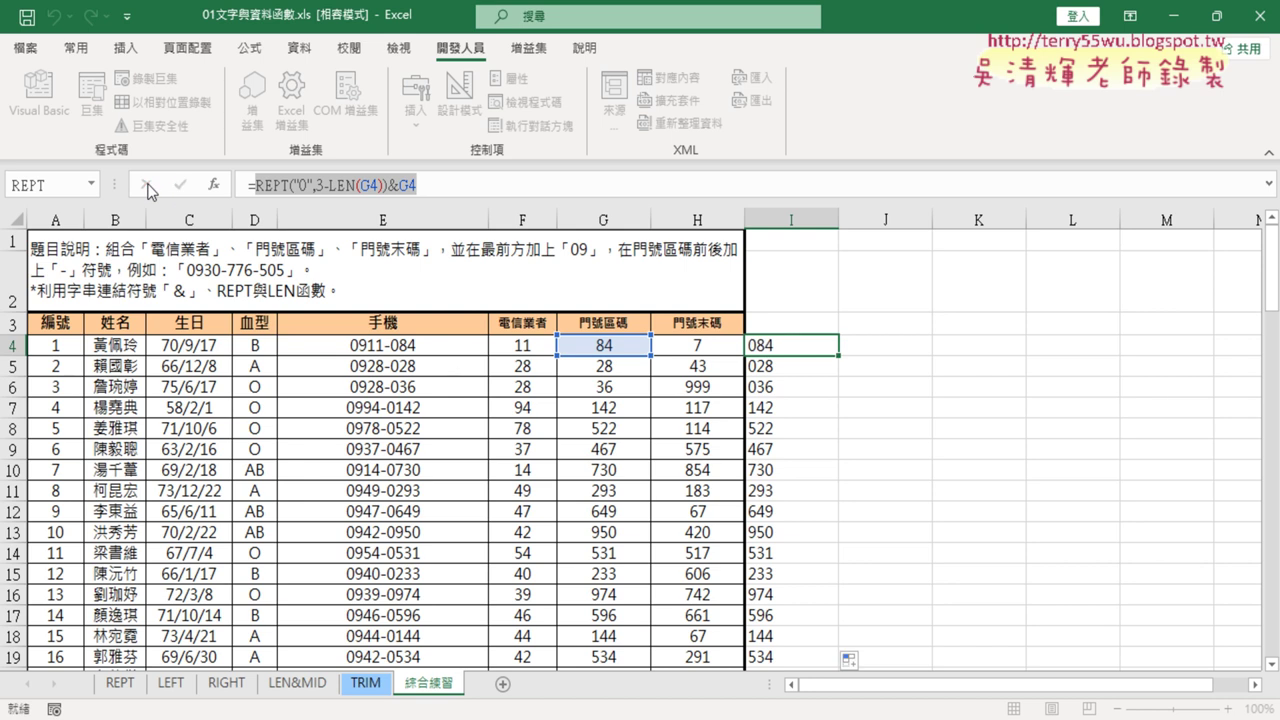
{"action": "left_click", "coordinate": [407, 345]}
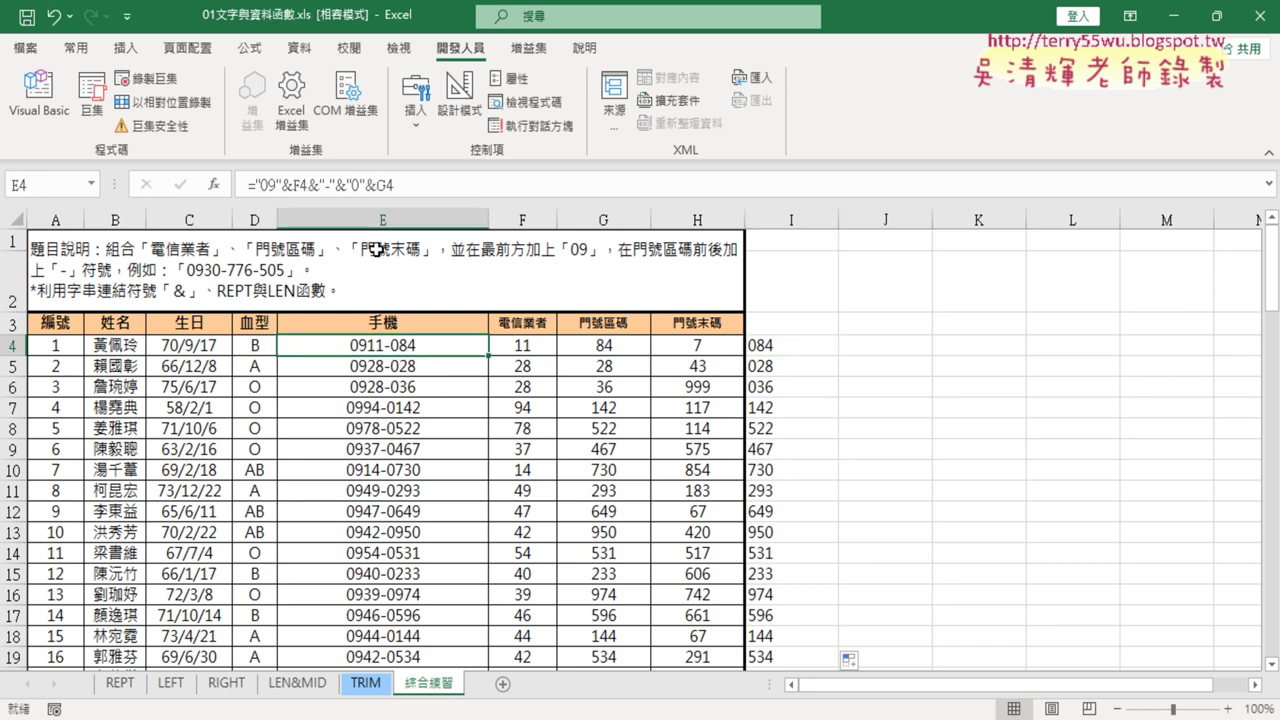
Replace G4 at the end of E4's formula with the copied REPT padding formula.
{"action": "double_click", "coordinate": [385, 185]}
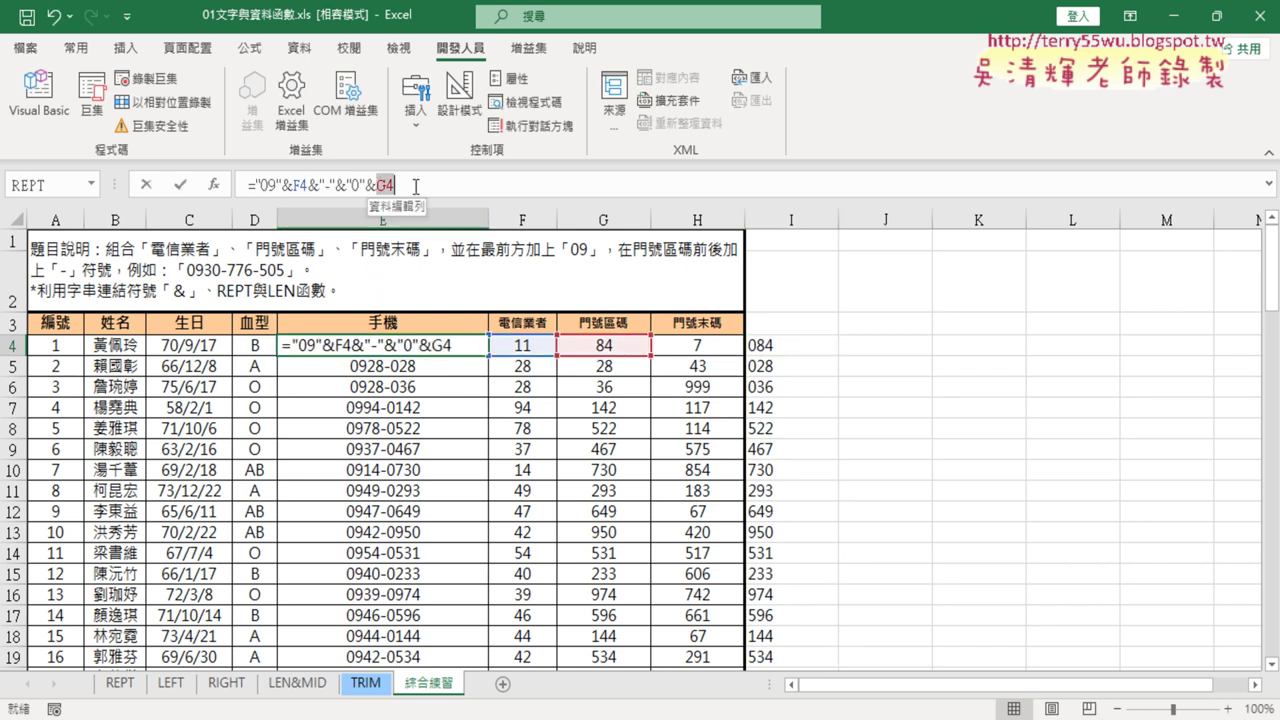
{"action": "key", "text": "ctrl+v"}
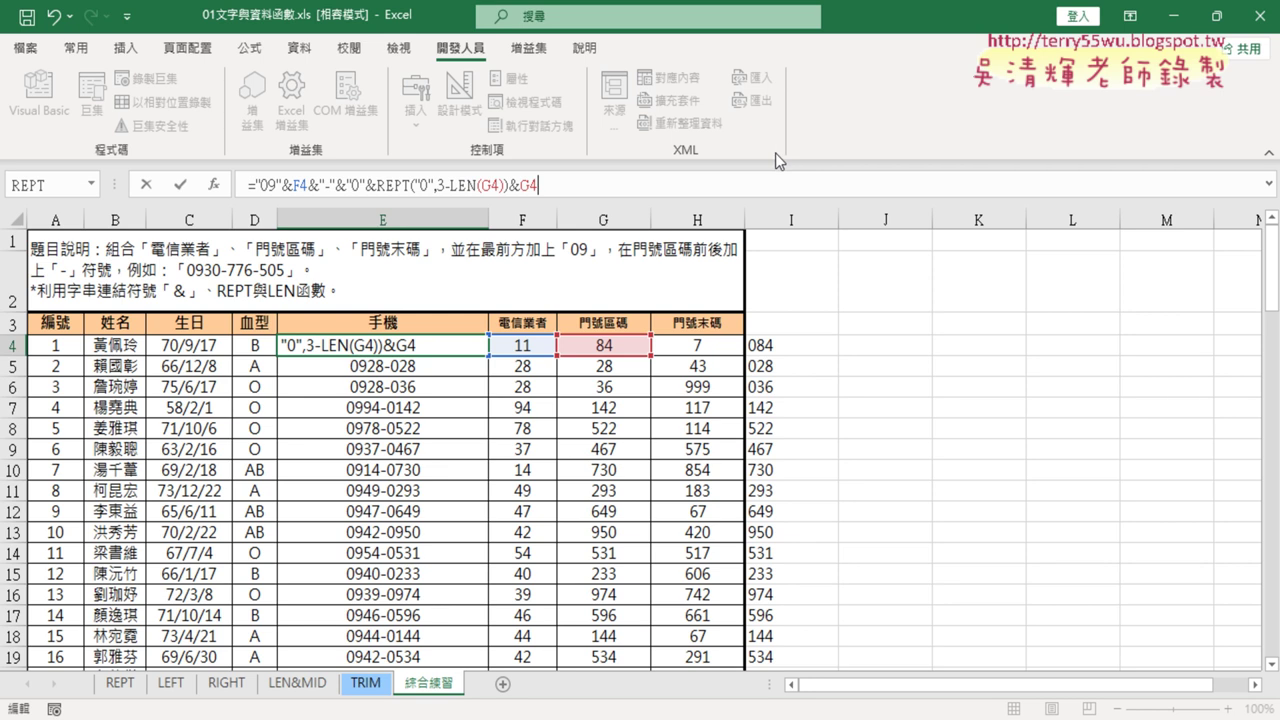
{"action": "left_click", "coordinate": [181, 186]}
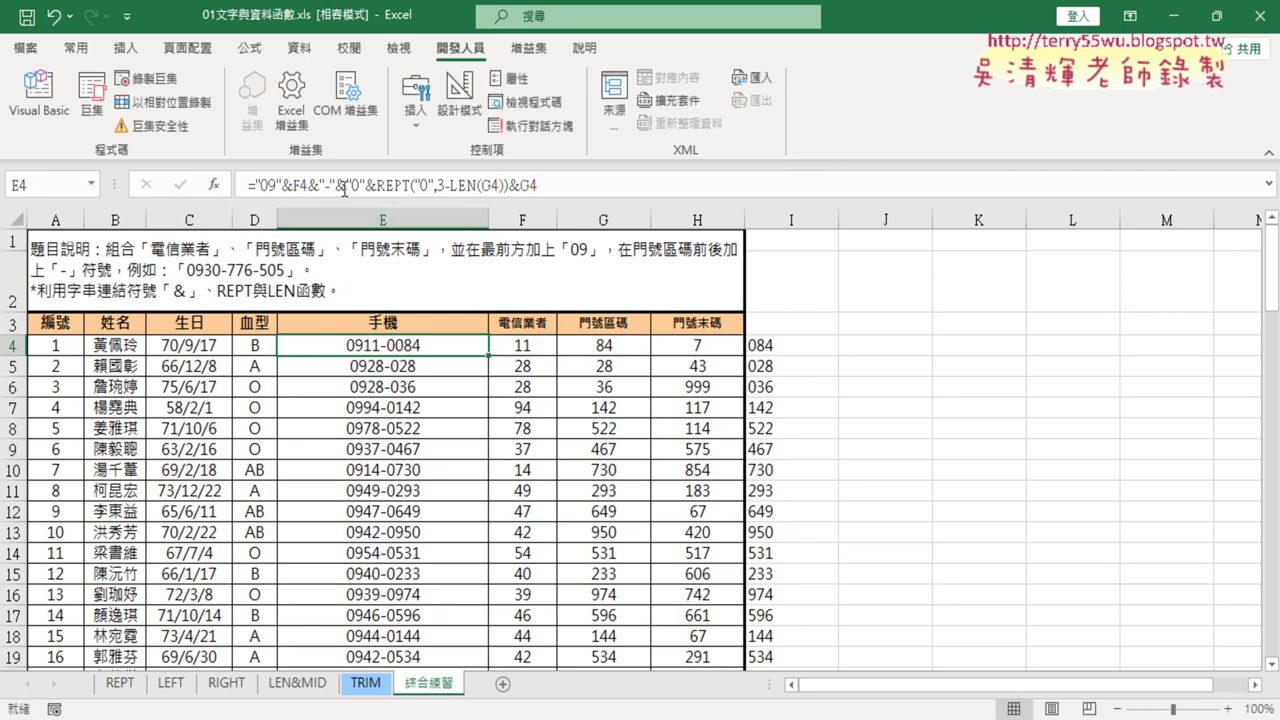
Delete the extra &"0" from E4's formula and fill it down through E19.
{"action": "left_click_drag", "start_coordinate": [337, 186], "coordinate": [365, 186]}
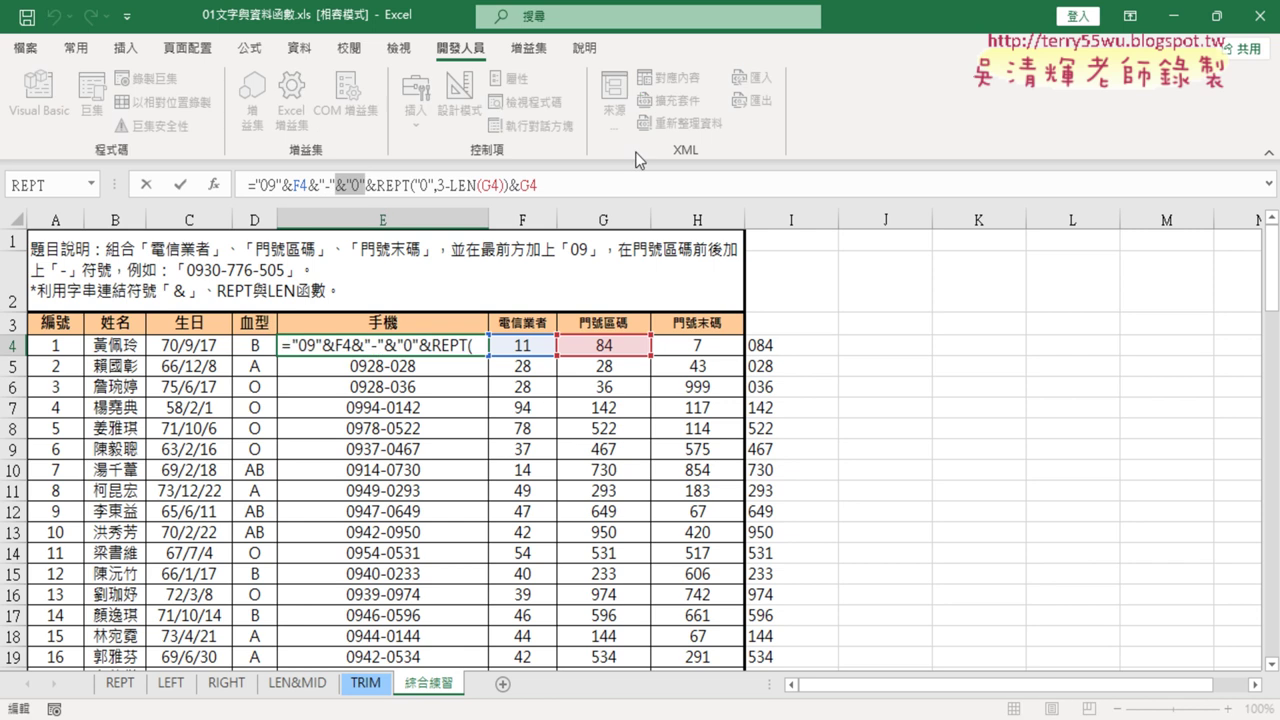
{"action": "key", "text": "Delete"}
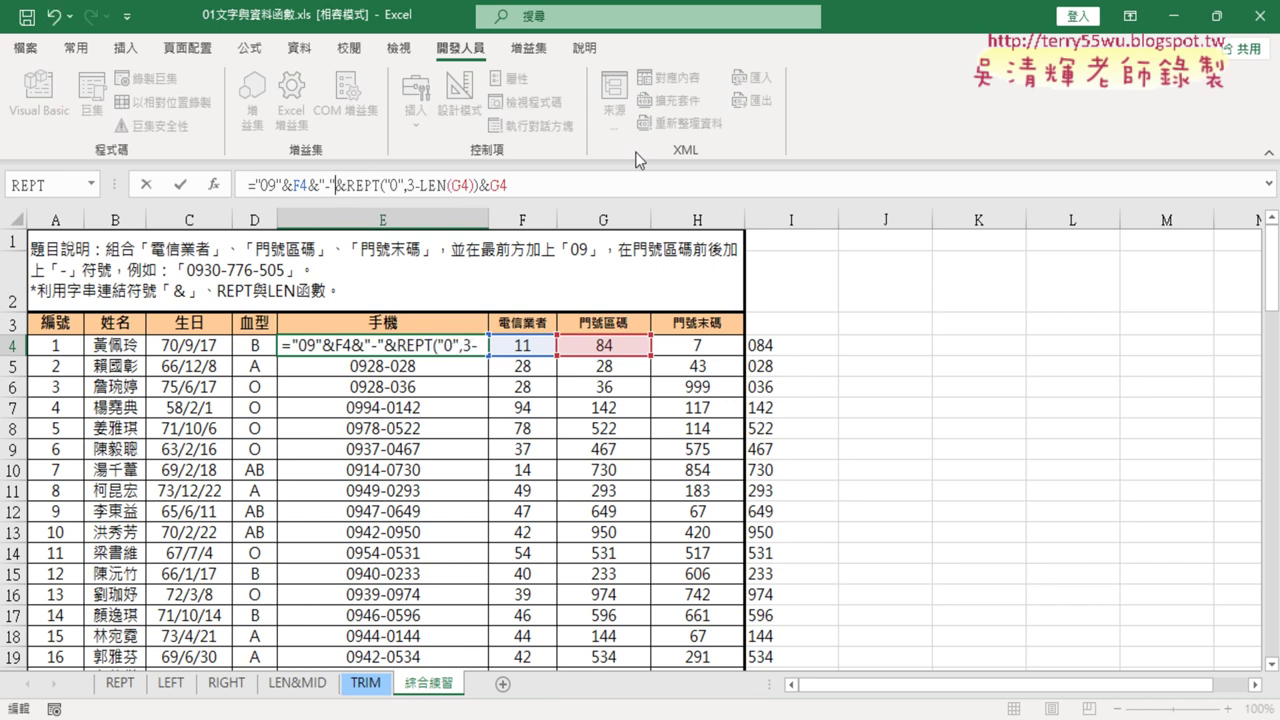
{"action": "left_click", "coordinate": [180, 186]}
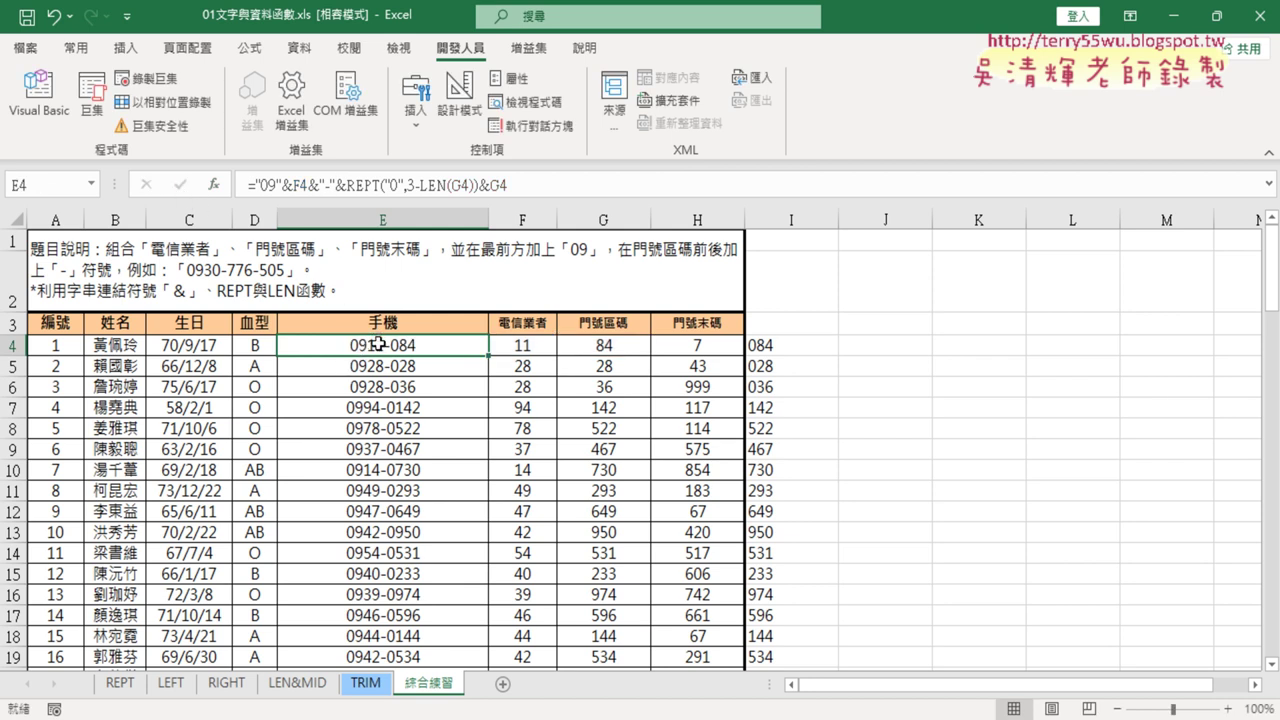
{"action": "double_click", "coordinate": [489, 355]}
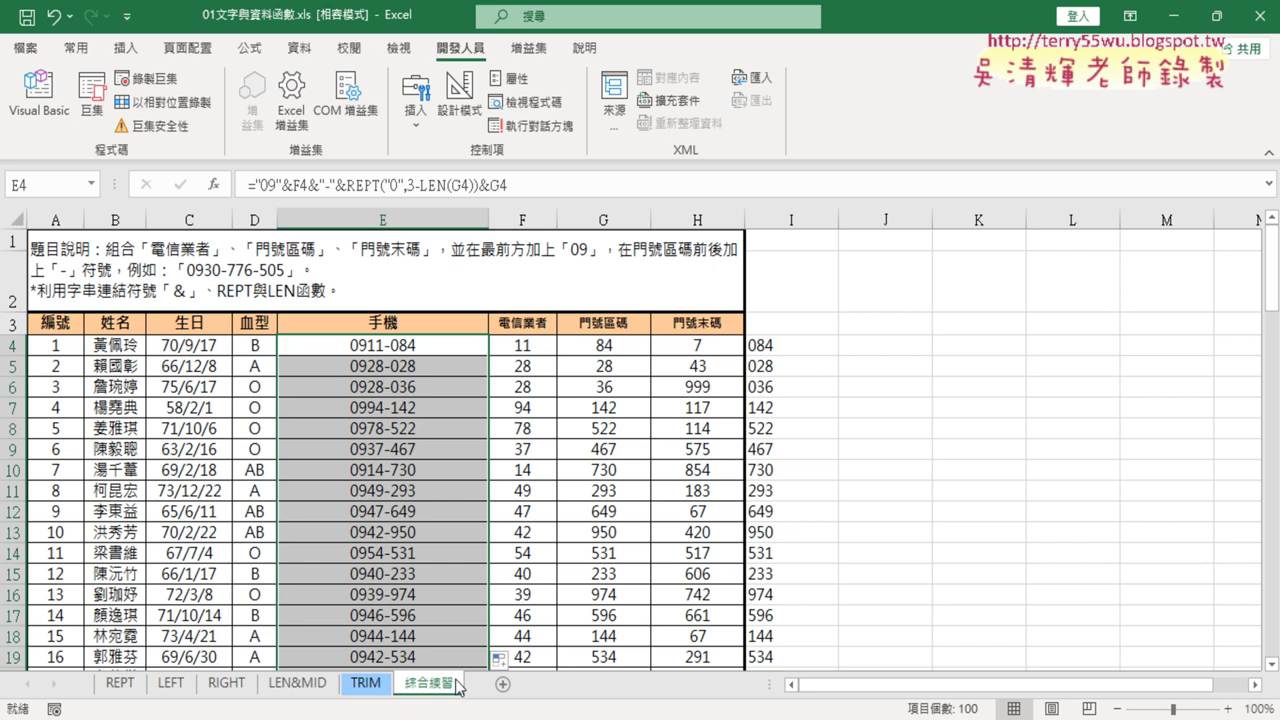
{"action": "left_click", "coordinate": [420, 348]}
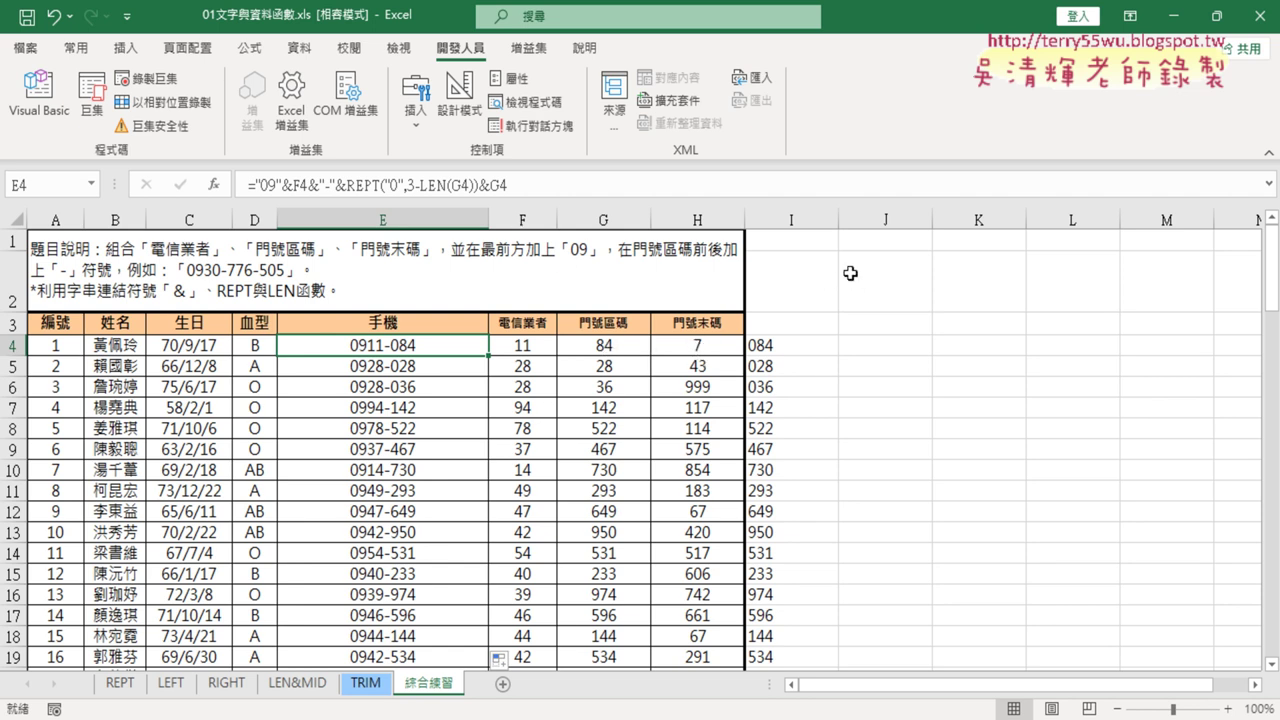
{"action": "left_click", "coordinate": [337, 186]}
{"action": "left_click_drag", "start_coordinate": [337, 186], "coordinate": [522, 185]}
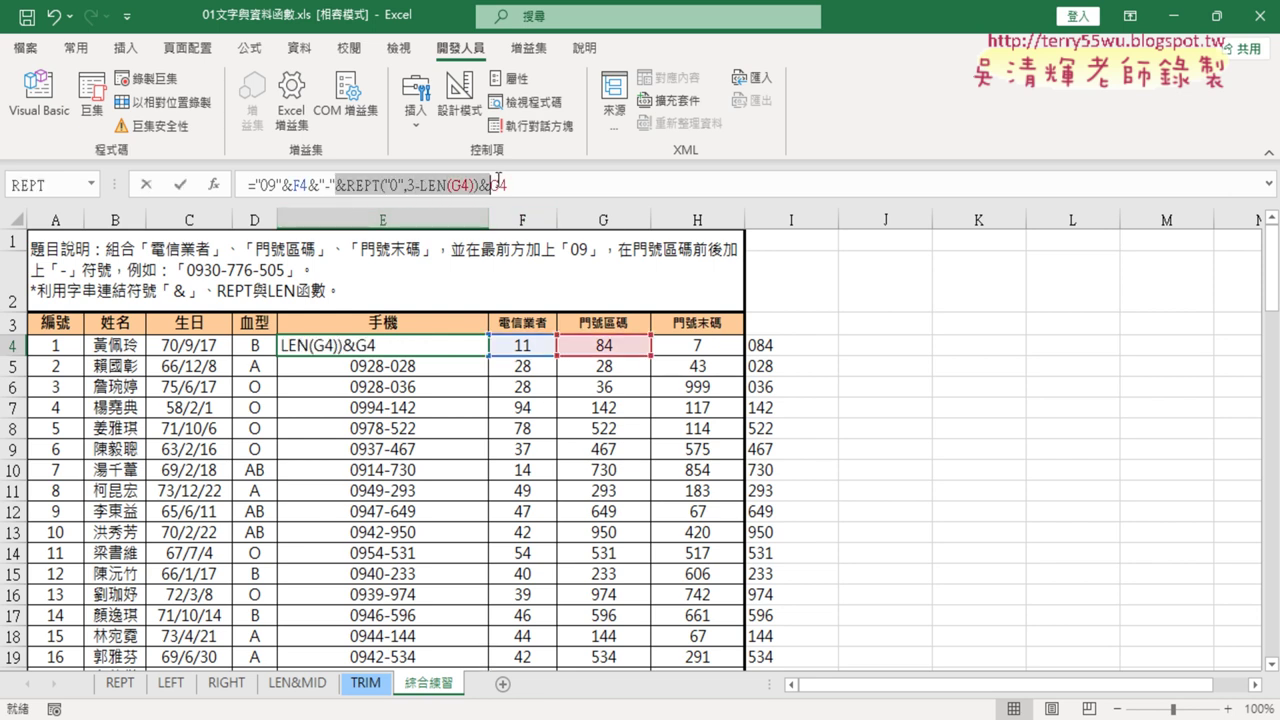
{"action": "right_click", "coordinate": [420, 182]}
{"action": "left_click", "coordinate": [485, 233]}
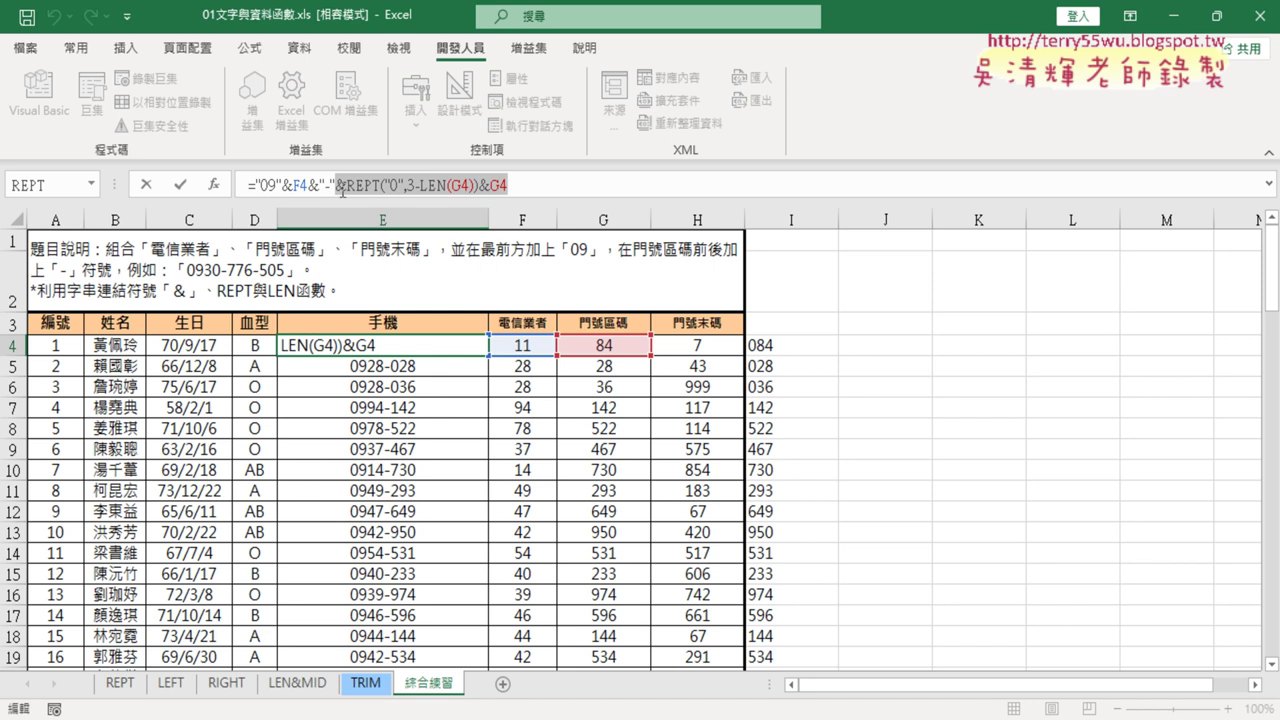
{"action": "left_click", "coordinate": [508, 186]}
{"action": "right_click", "coordinate": [510, 187]}
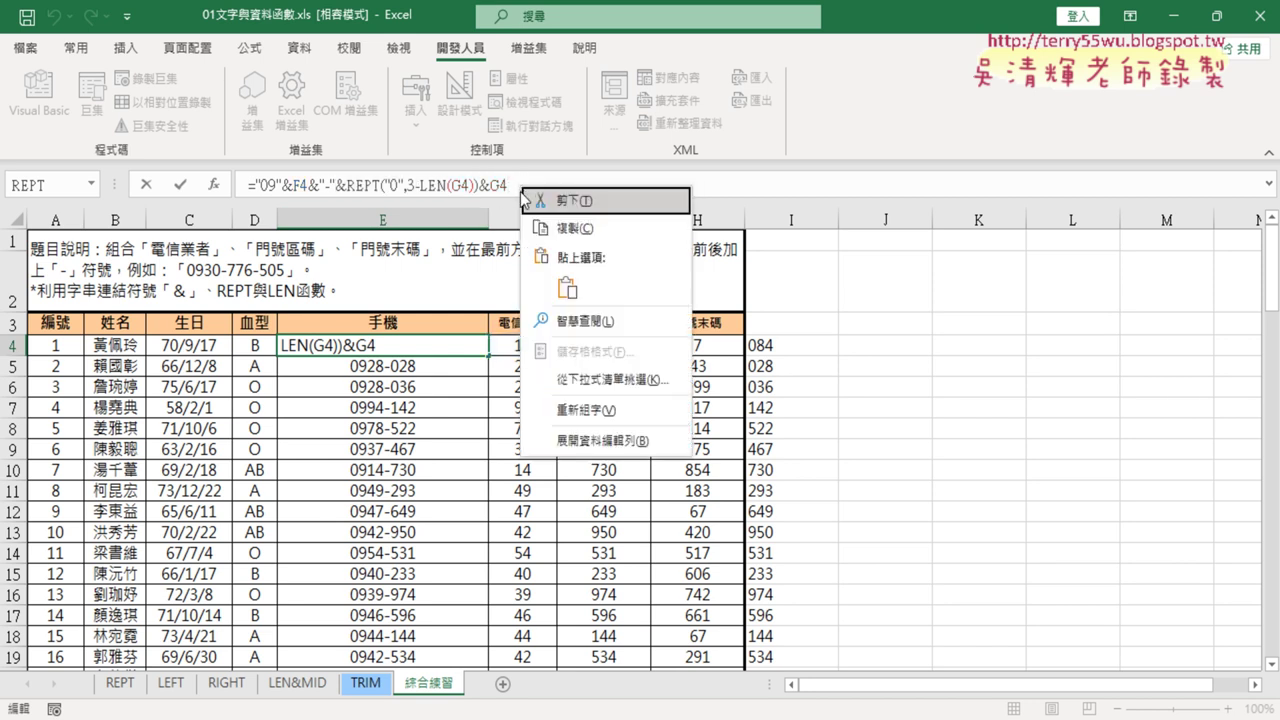
{"action": "left_click", "coordinate": [566, 288]}
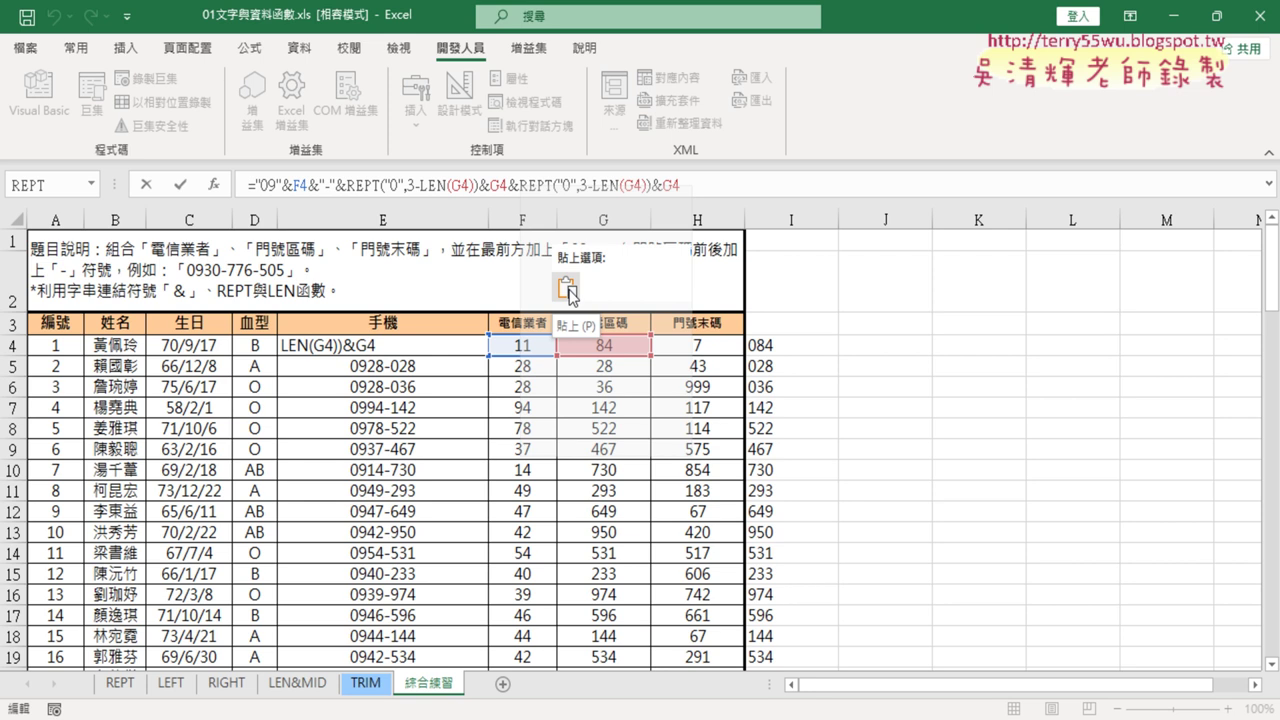
{"action": "right_click", "coordinate": [490, 183]}
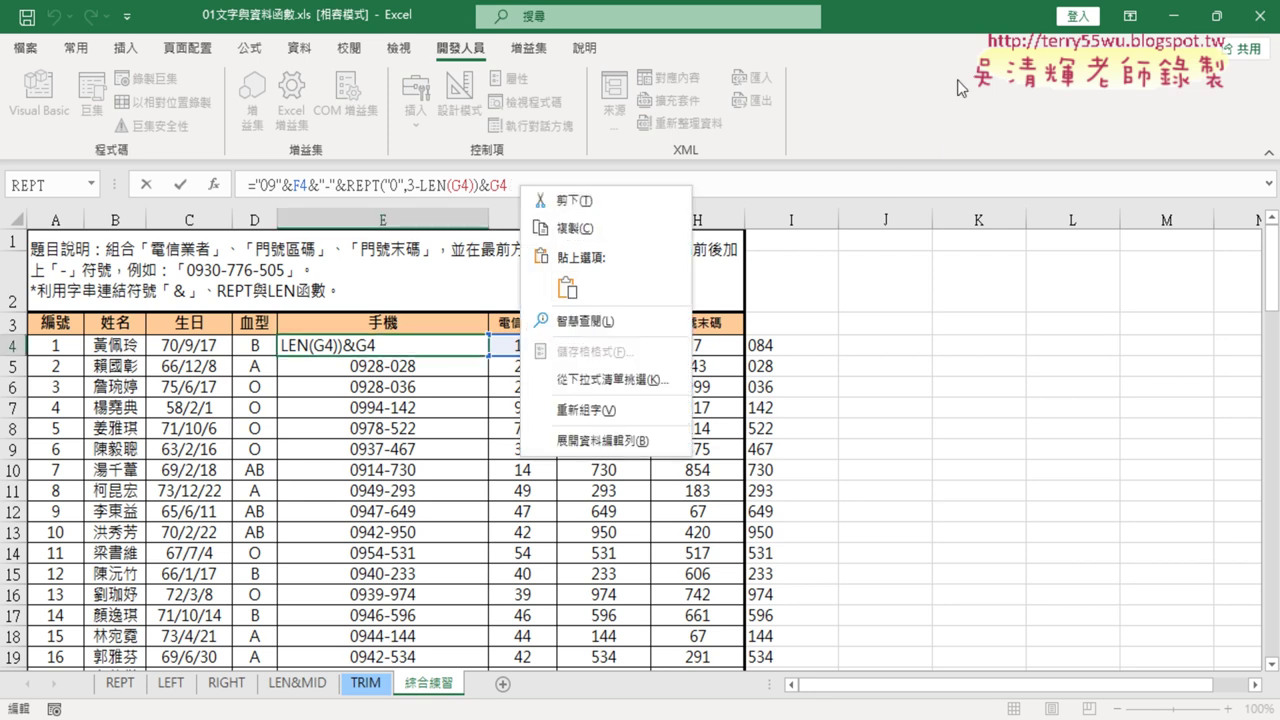
{"action": "key", "text": "ctrl+z"}
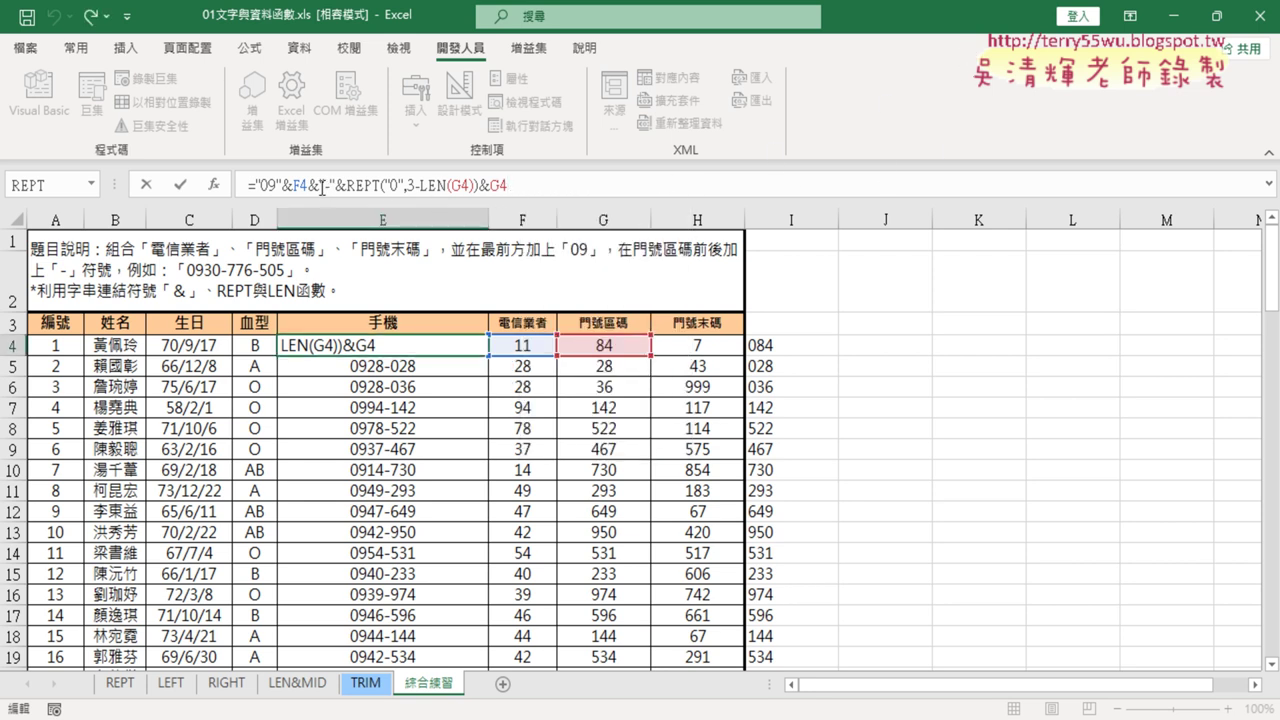
{"action": "left_click_drag", "start_coordinate": [316, 186], "coordinate": [558, 185]}
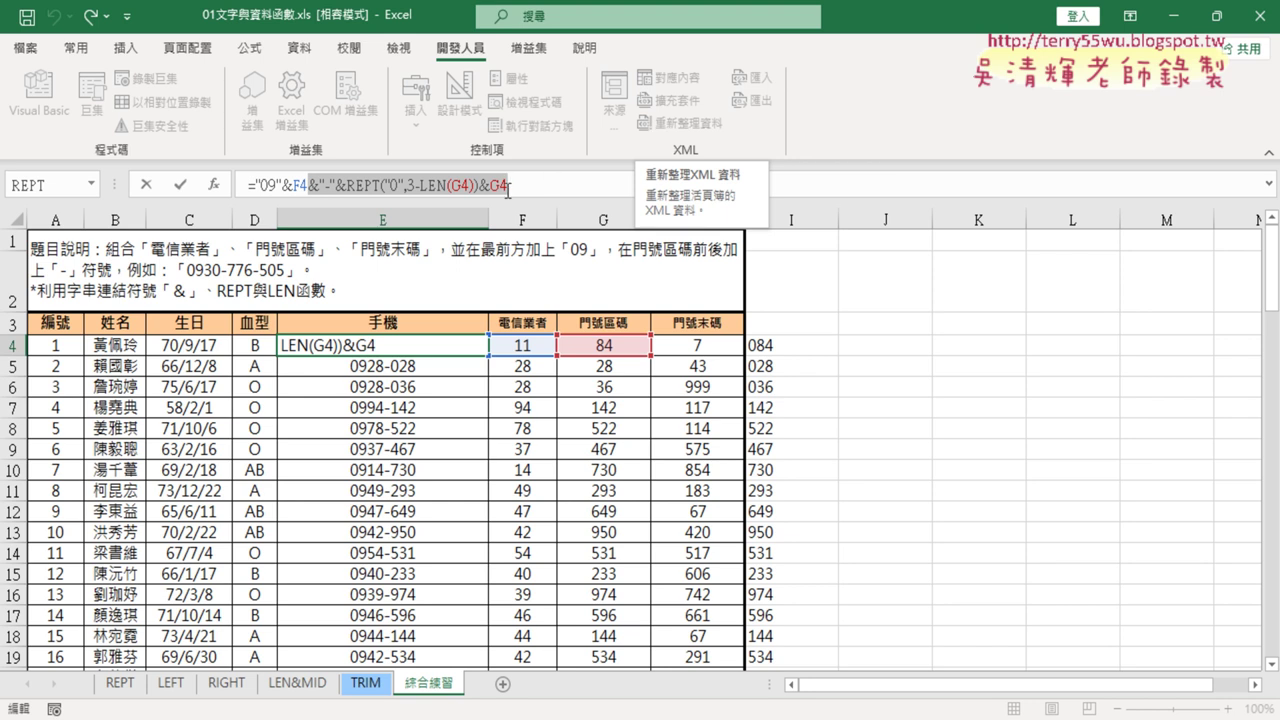
Copy &"-"&REPT("0",3-LEN(G4))&G4 and paste it at the end of E4's formula.
{"action": "right_click", "coordinate": [462, 188]}
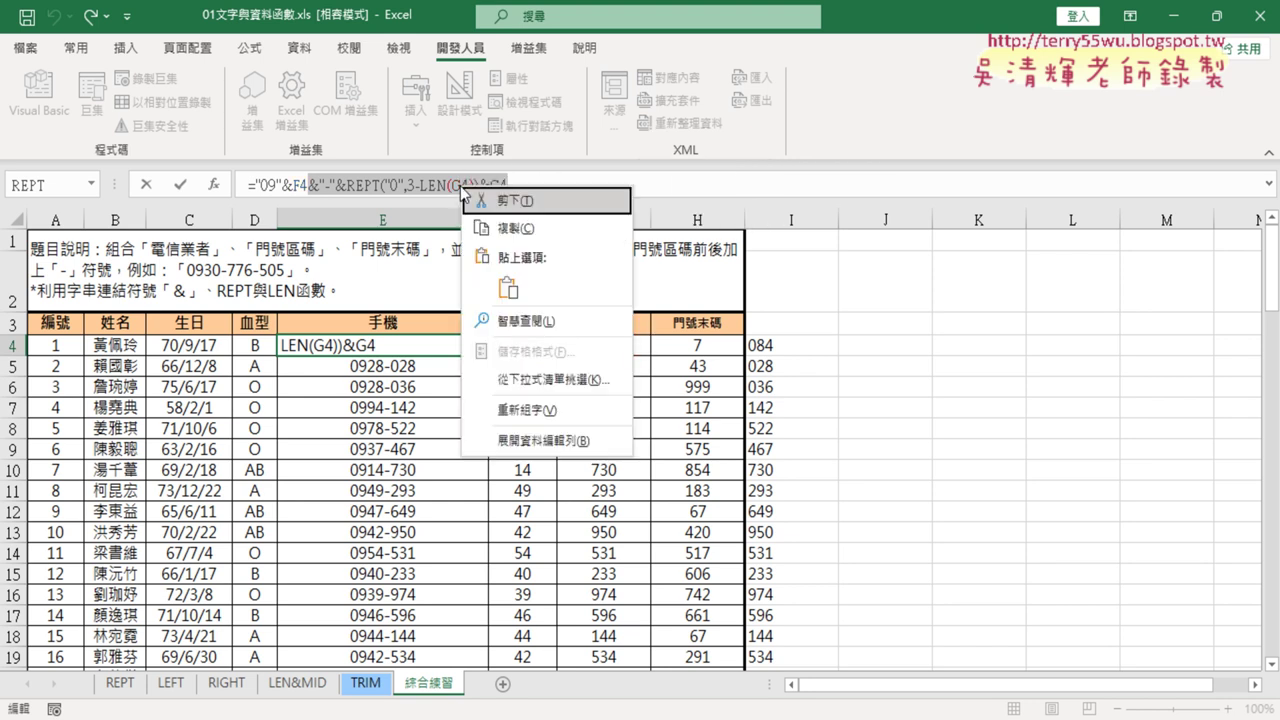
{"action": "left_click", "coordinate": [520, 228]}
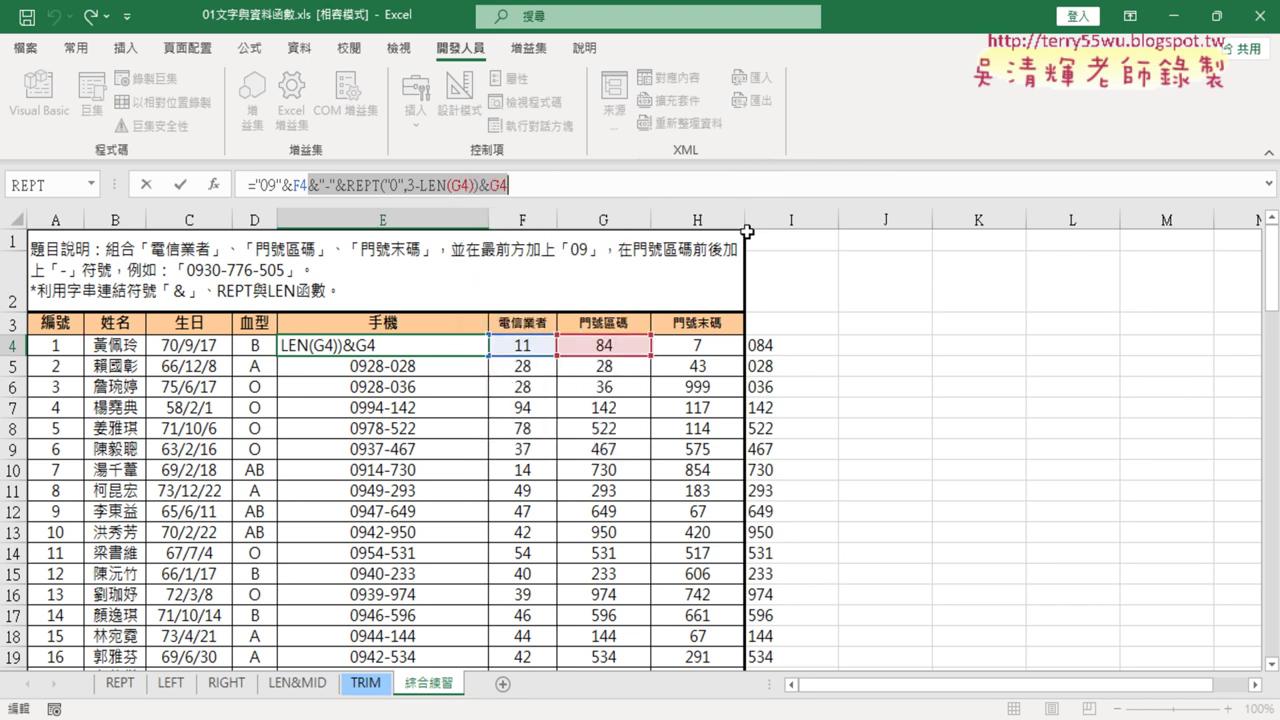
{"action": "left_click", "coordinate": [536, 189]}
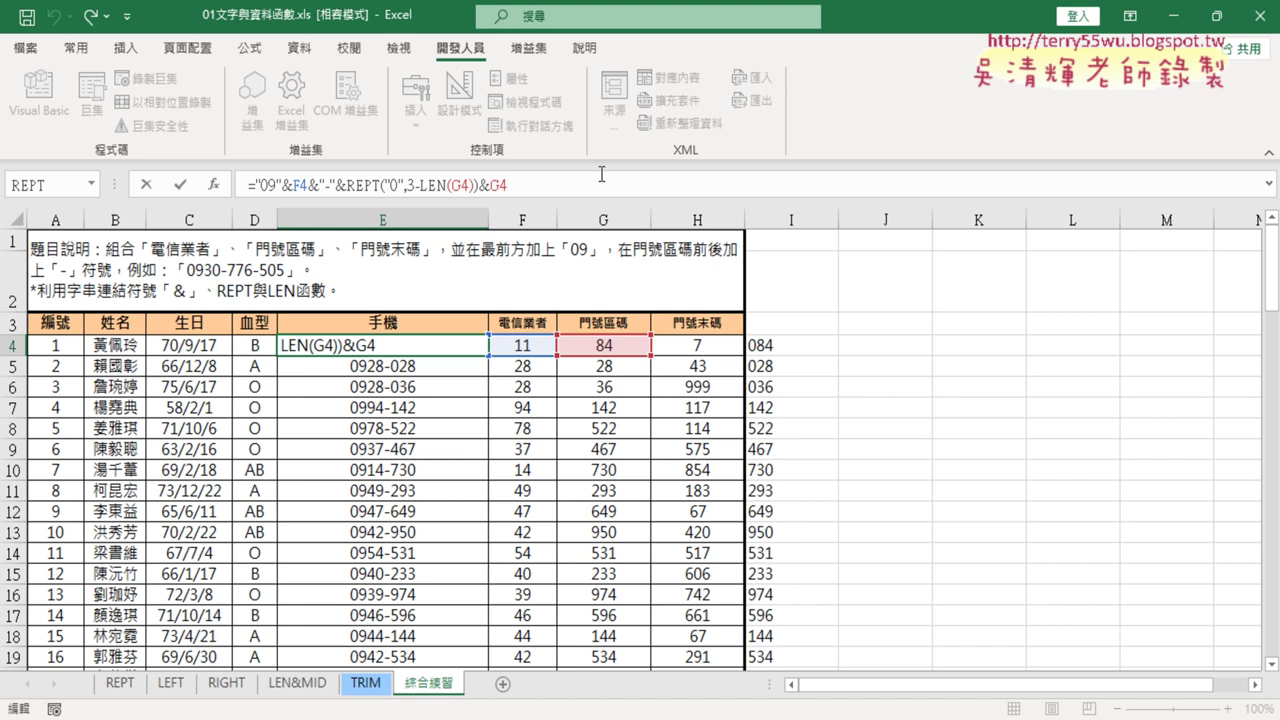
{"action": "key", "text": "ctrl+v"}
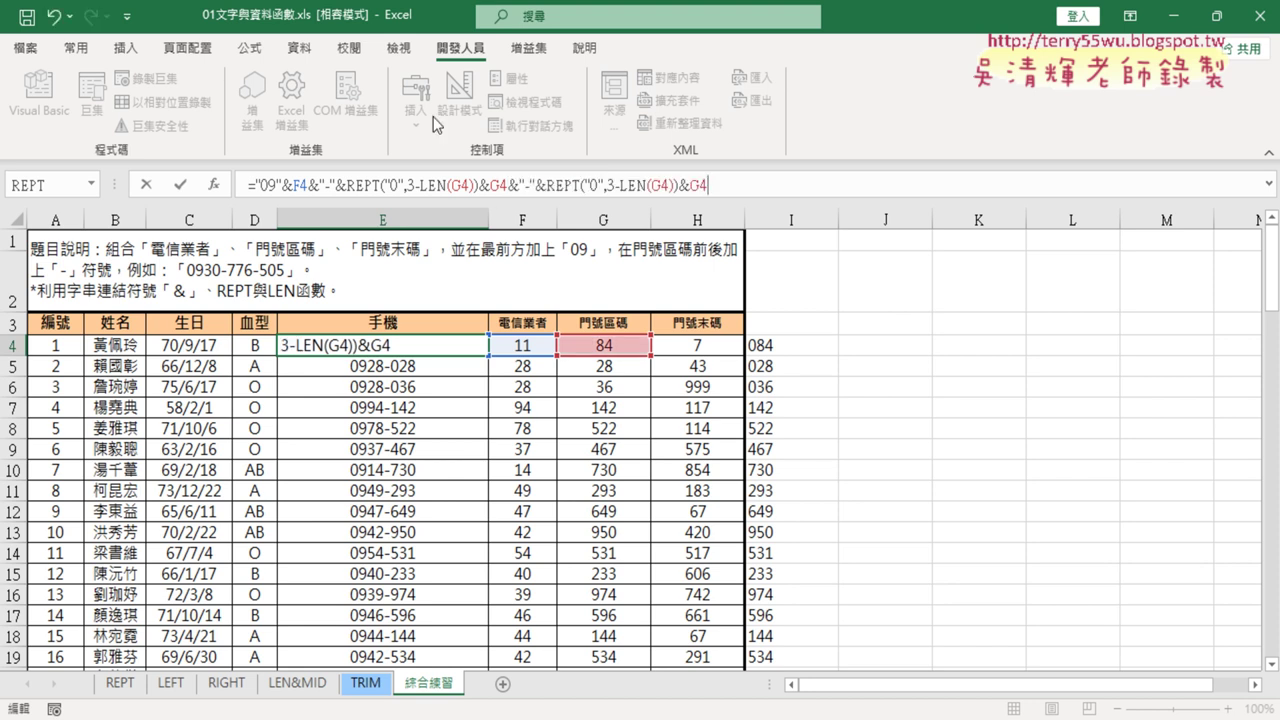
{"action": "left_click", "coordinate": [181, 185]}
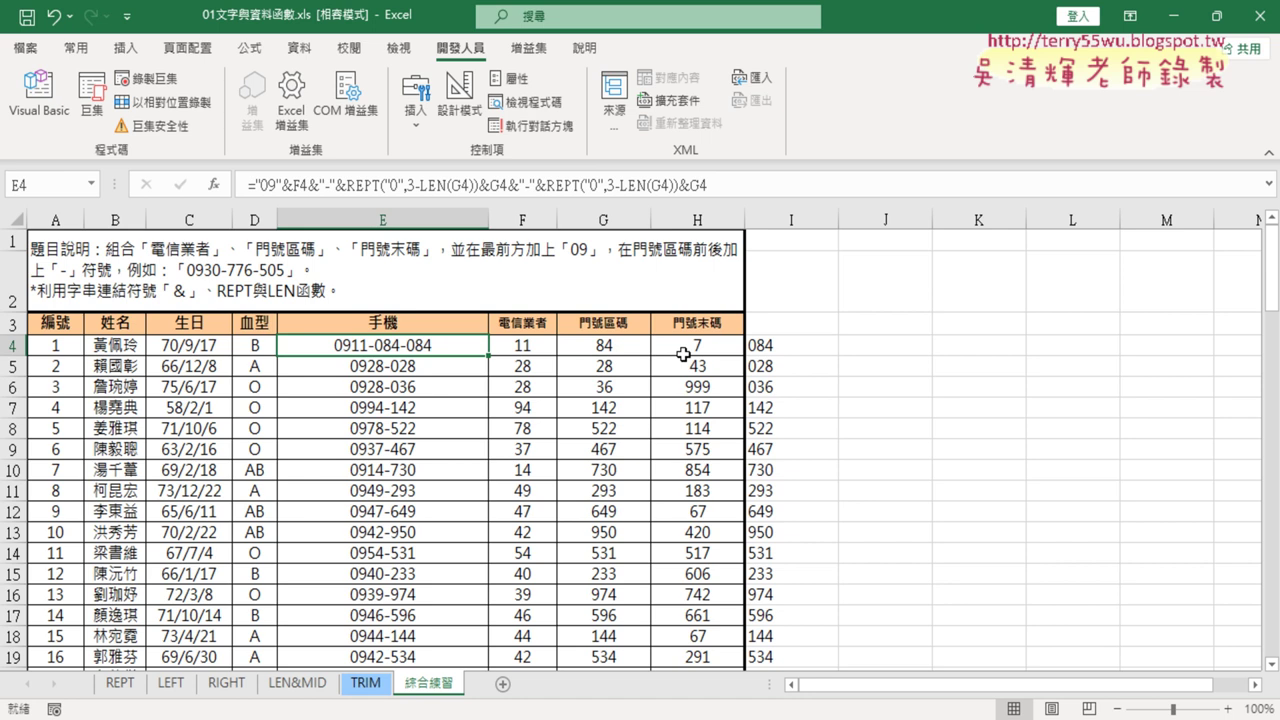
Change both G4 references in the appended part to H4 and commit the formula.
{"action": "double_click", "coordinate": [655, 185]}
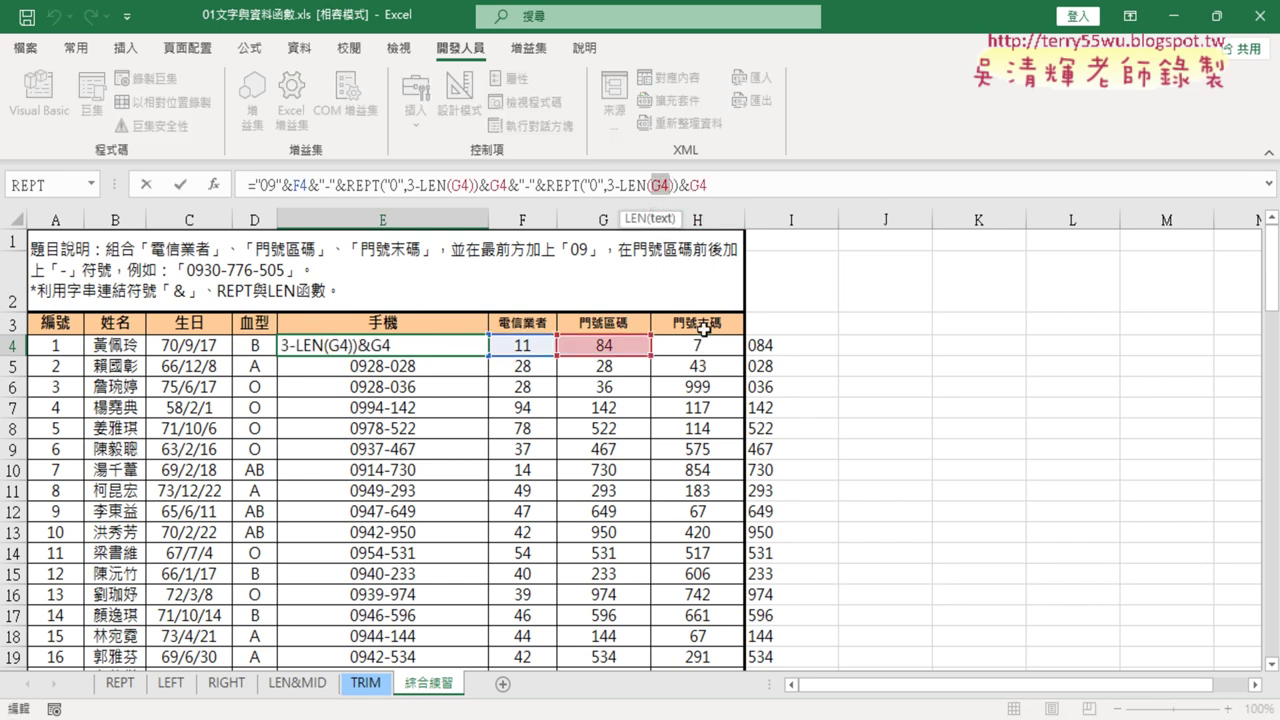
{"action": "left_click", "coordinate": [708, 346]}
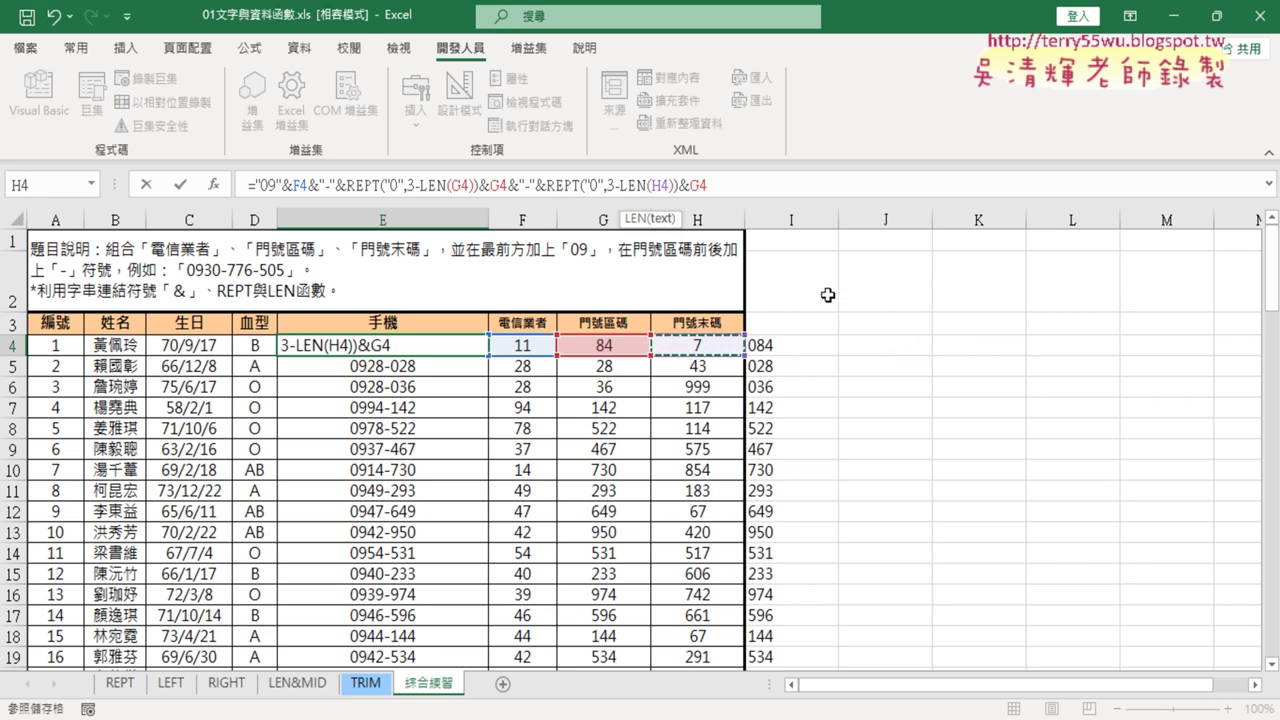
{"action": "left_click_drag", "start_coordinate": [689, 186], "coordinate": [701, 186]}
{"action": "left_click", "coordinate": [700, 186]}
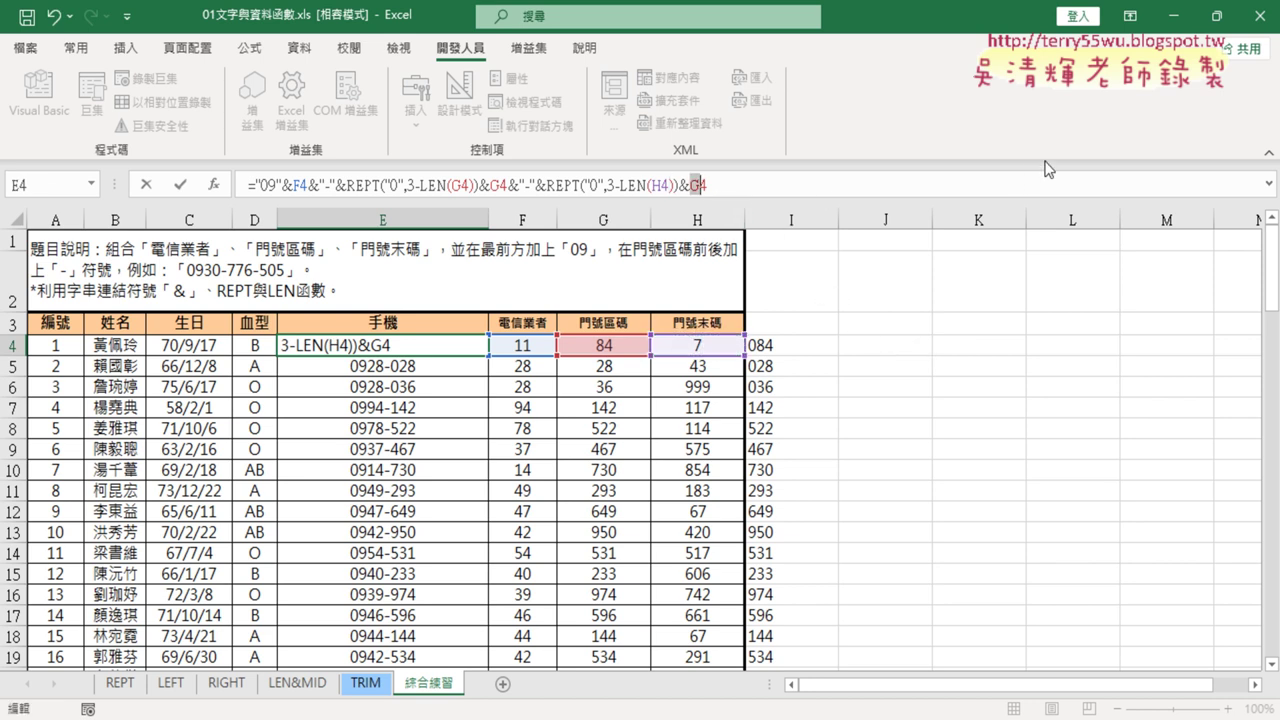
{"action": "type", "text": "H"}
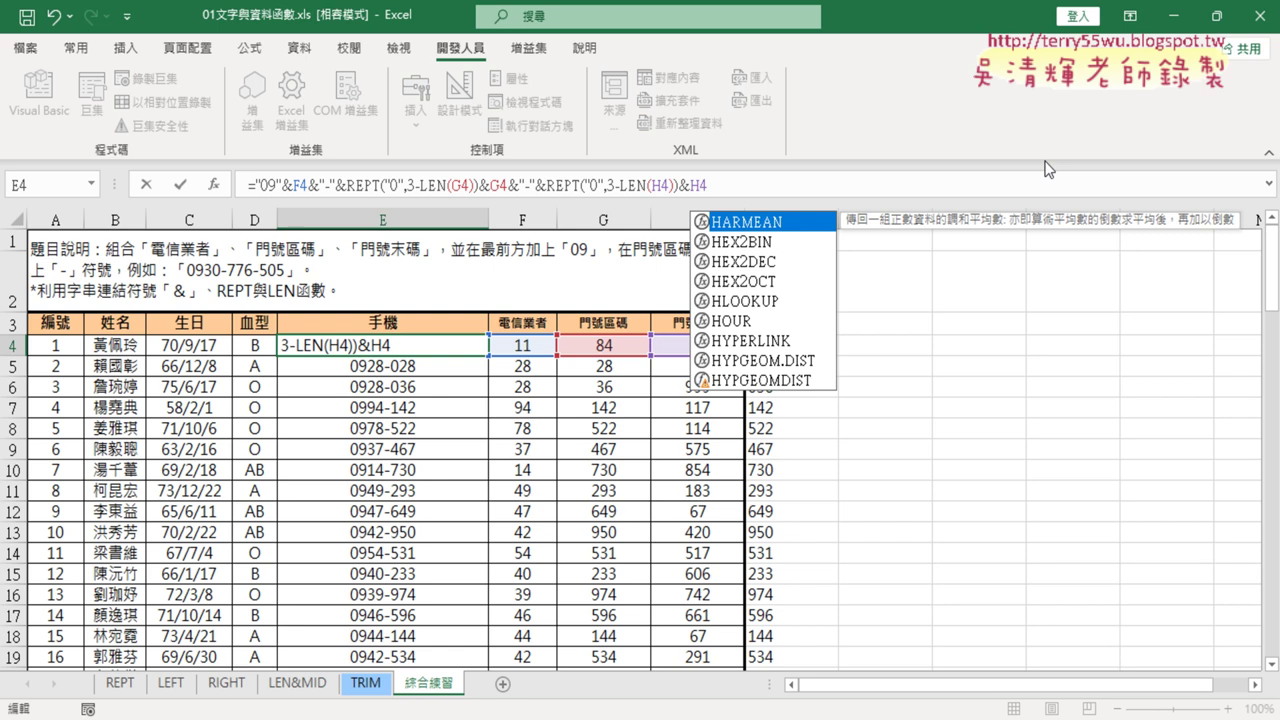
{"action": "left_click", "coordinate": [186, 188]}
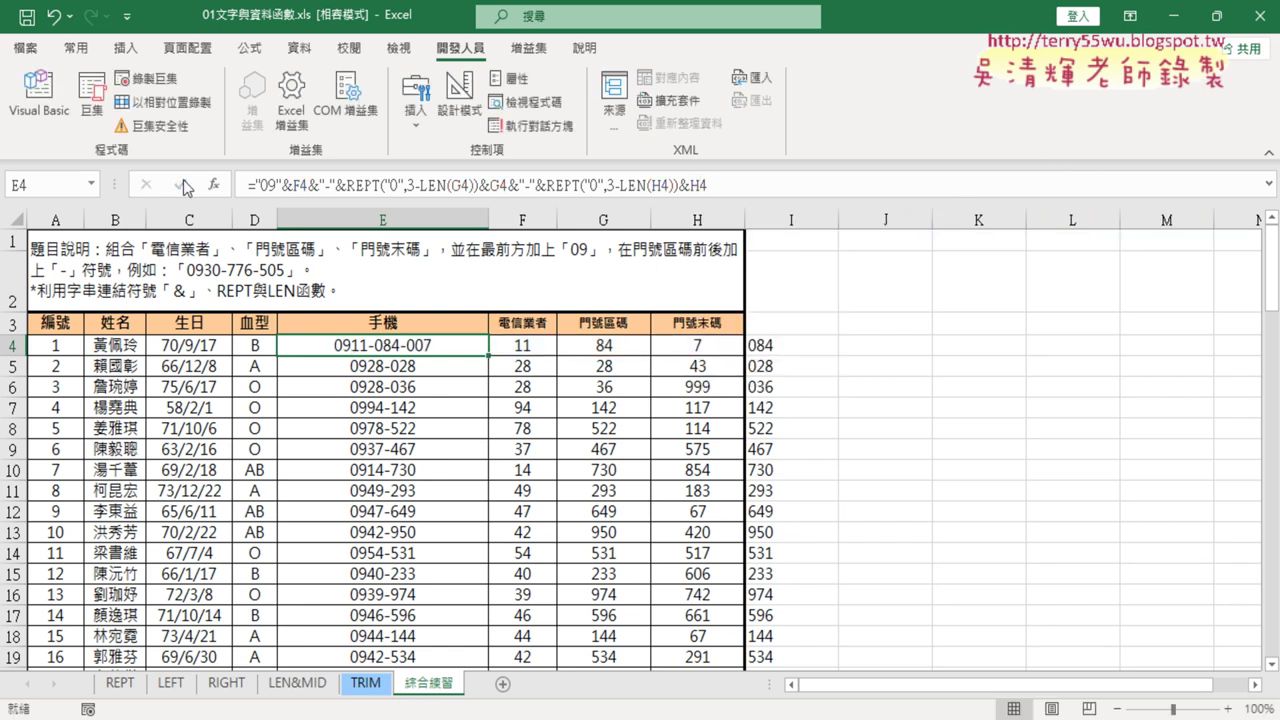
Fill E4's three-part phone formula down the 手機 column and review formulas in E4–E6.
{"action": "double_click", "coordinate": [487, 354]}
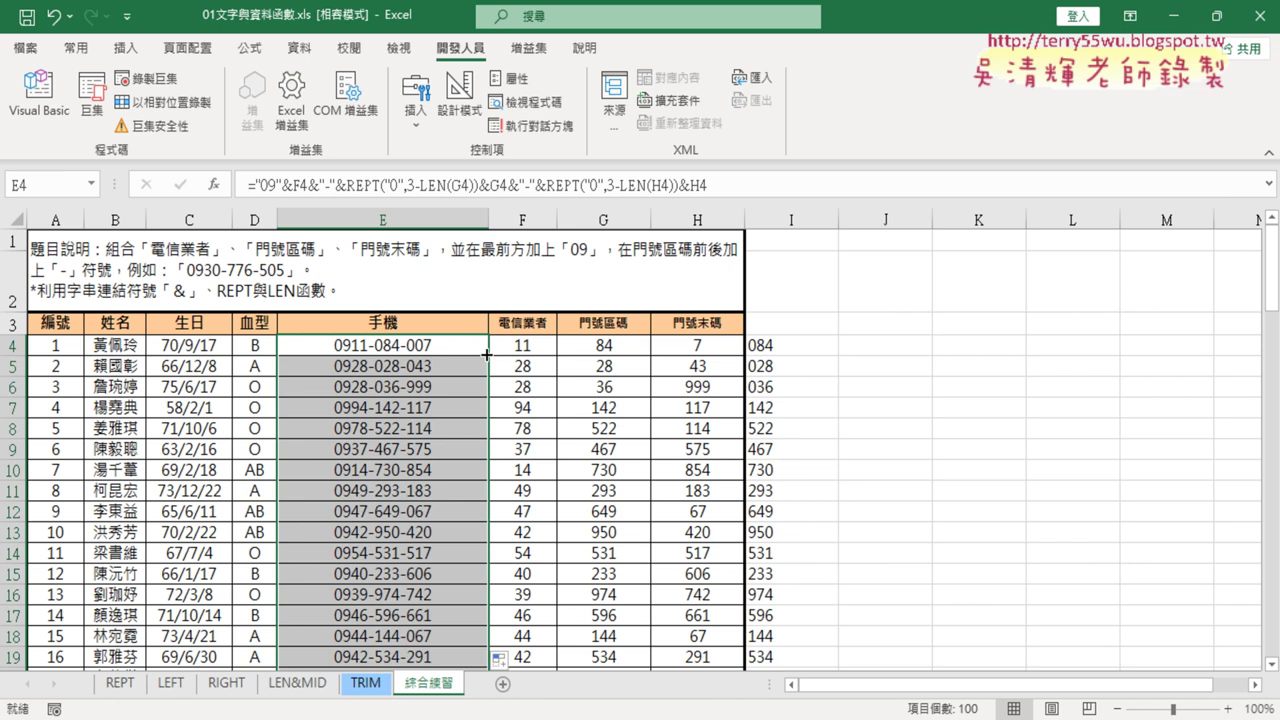
{"action": "left_click", "coordinate": [435, 371]}
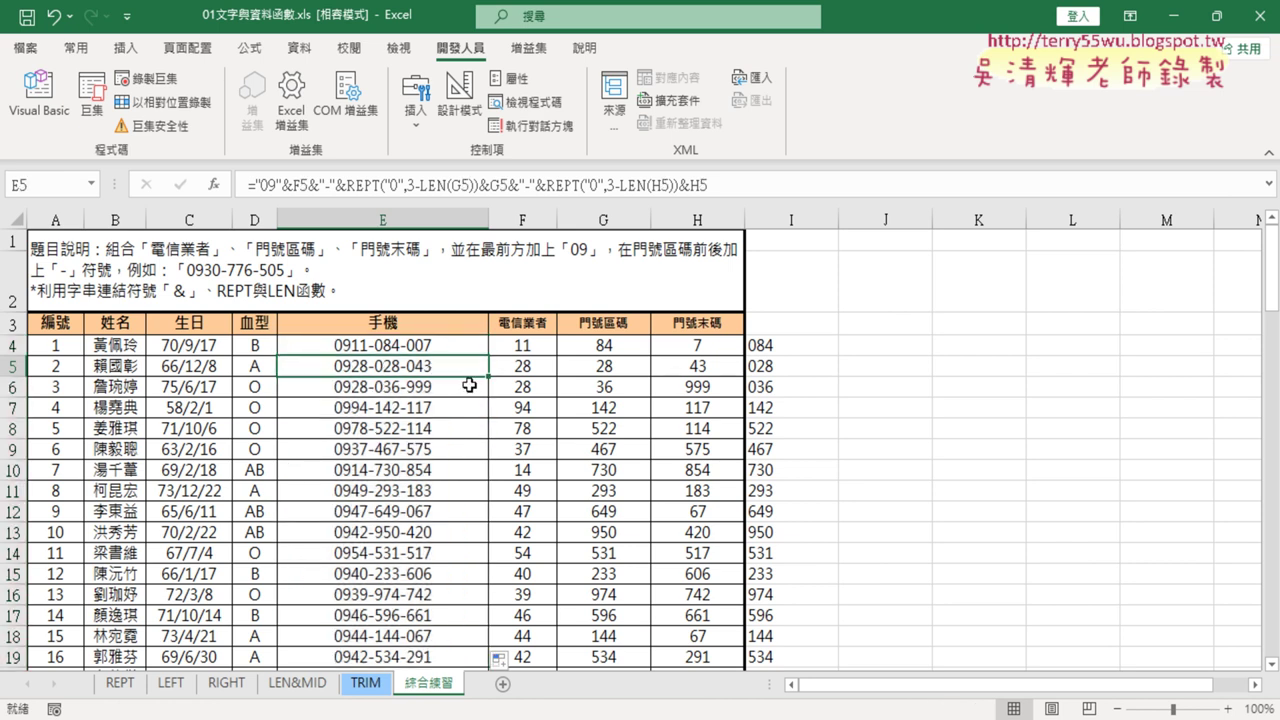
{"action": "left_click", "coordinate": [469, 391]}
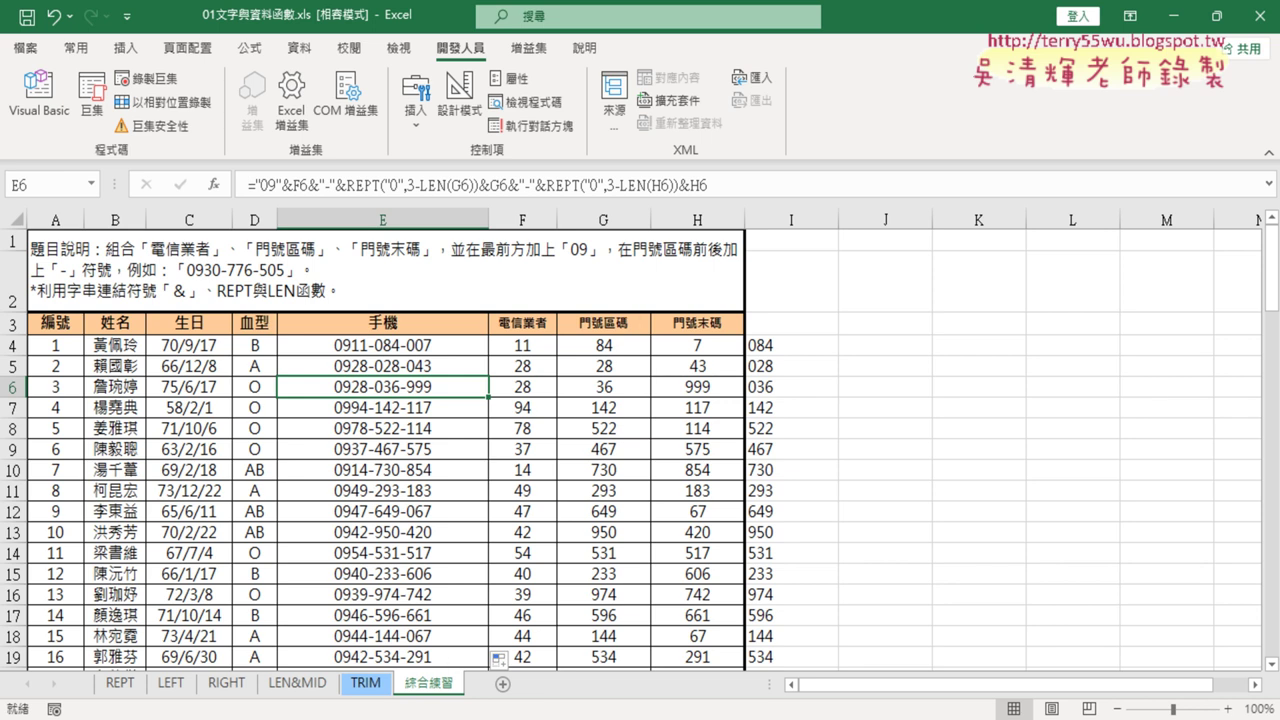
{"action": "left_click", "coordinate": [445, 348]}
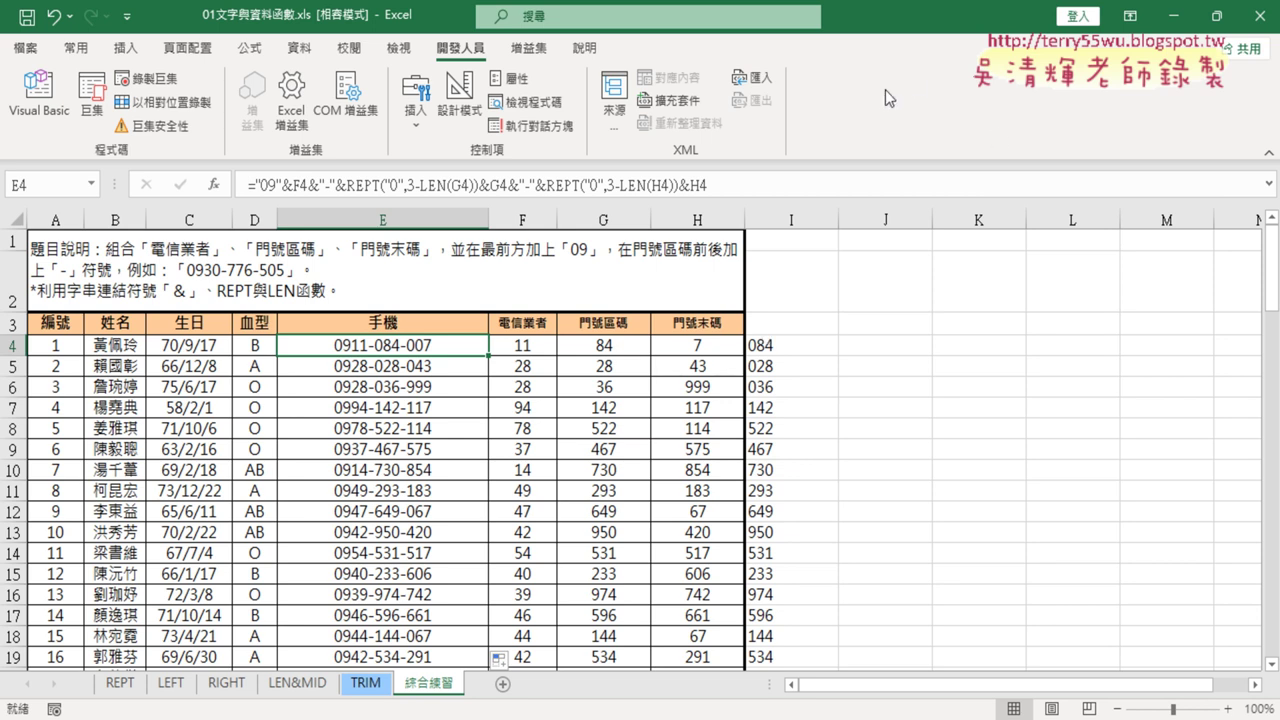
{"action": "left_click_drag", "start_coordinate": [968, 188], "coordinate": [240, 188]}
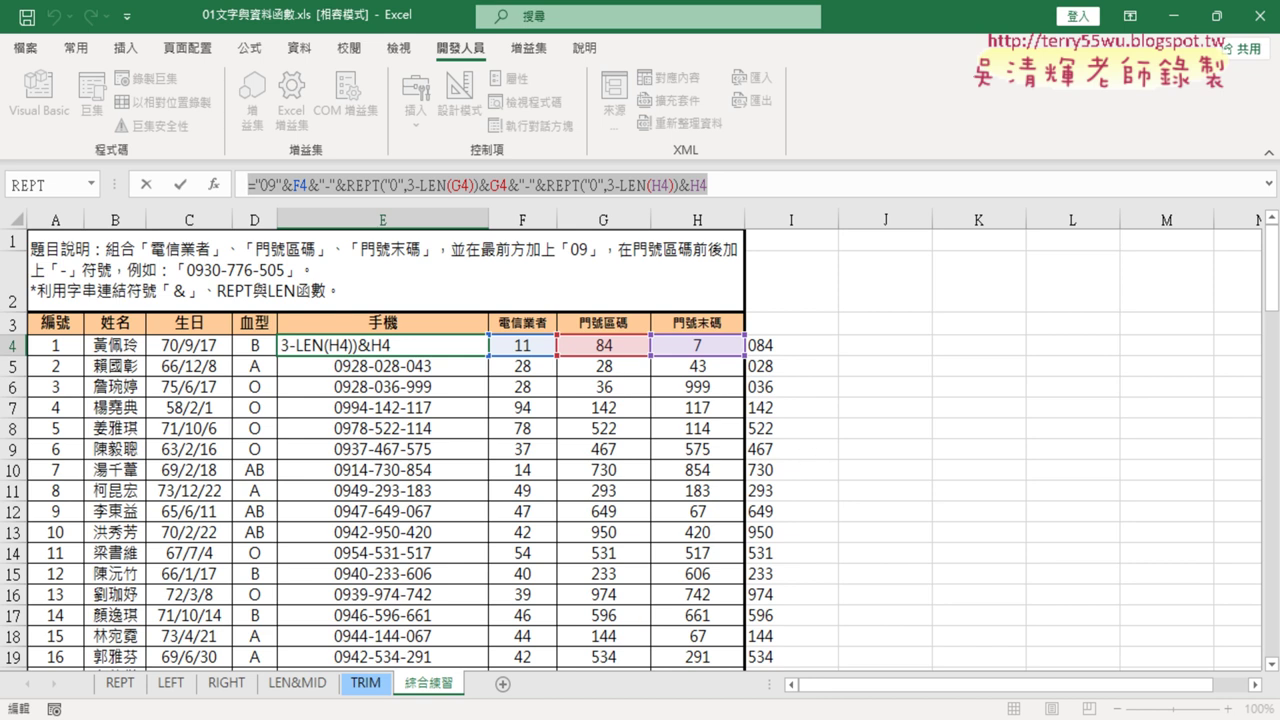
Switch to Drive and open the 01_文字與資料函數程式碼 Google Doc via _雲端白板畫面 > 01_文字與資料函數.
{"action": "key", "text": "alt+Tab"}
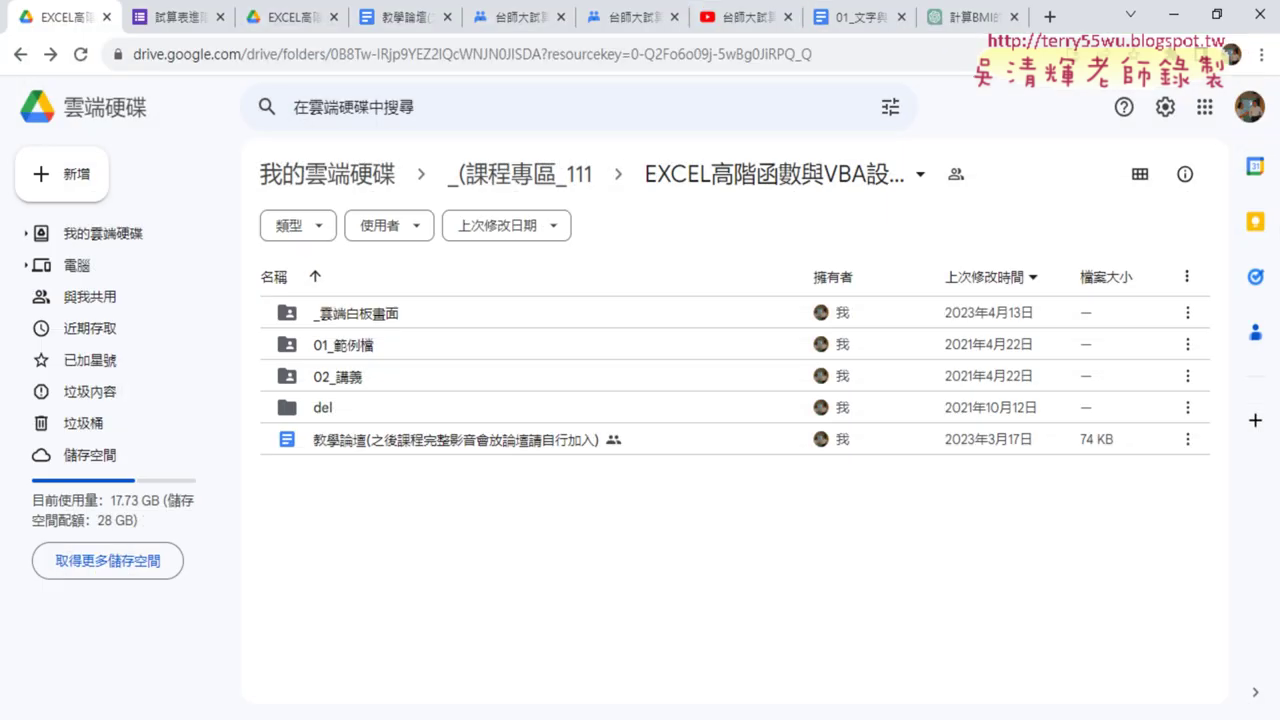
{"action": "double_click", "coordinate": [581, 312]}
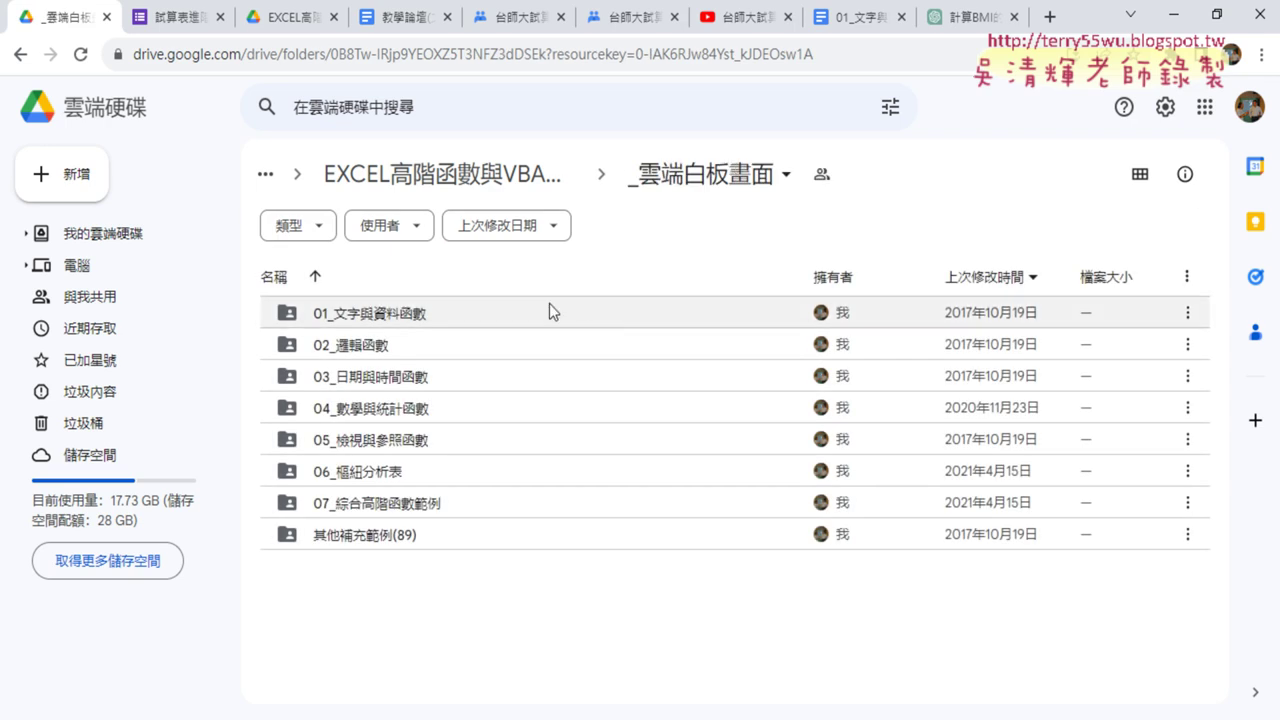
{"action": "double_click", "coordinate": [493, 313]}
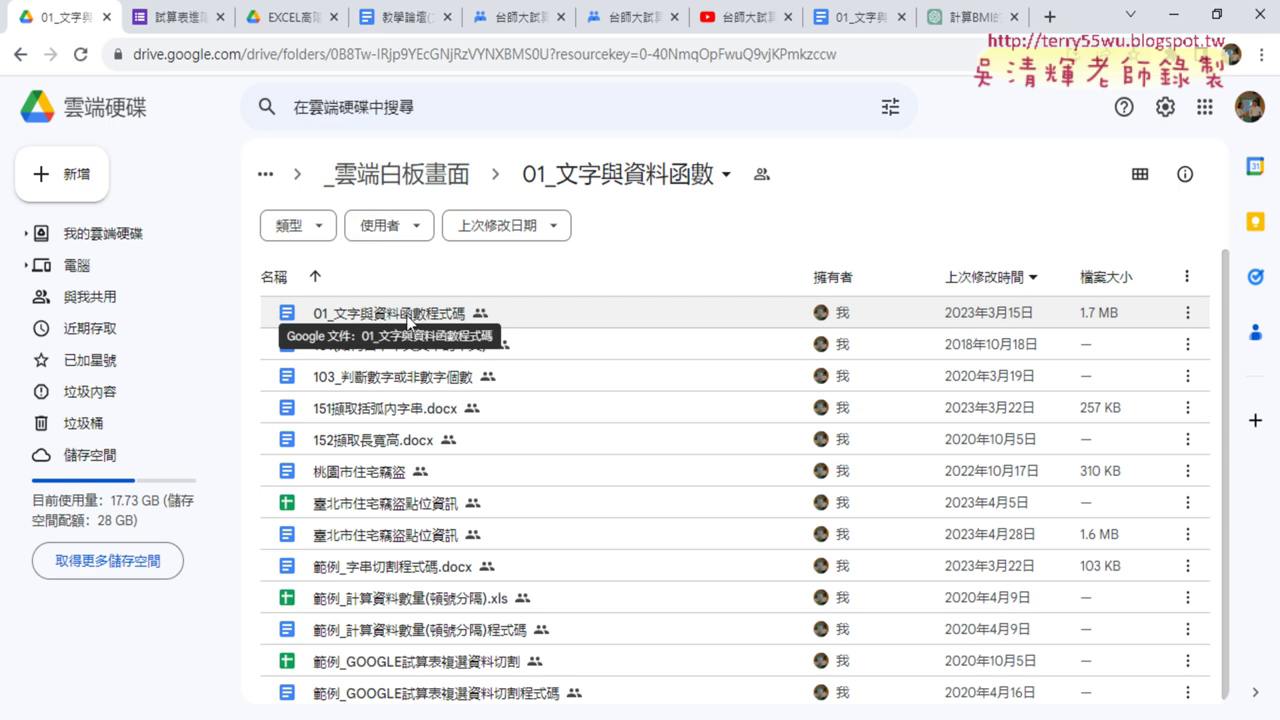
{"action": "double_click", "coordinate": [408, 313]}
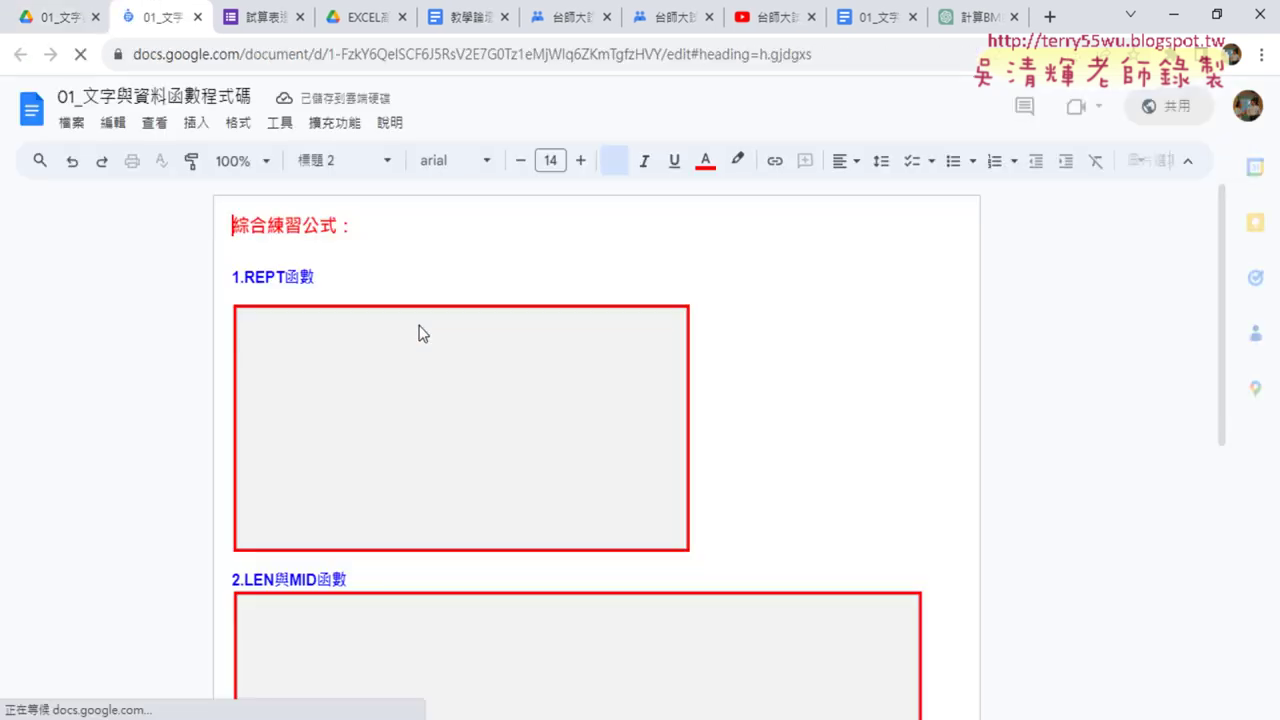
Copy the ="09"&F4&"-"&REPT("0",3-LEN(G4))… phone formula line from the 4.綜合練習1 section.
{"action": "scroll", "coordinate": [883, 340], "scroll_direction": "down", "scroll_amount": 1}
{"action": "scroll", "coordinate": [900, 345], "scroll_direction": "down", "scroll_amount": 4}
{"action": "scroll", "coordinate": [937, 348], "scroll_direction": "down", "scroll_amount": 2}
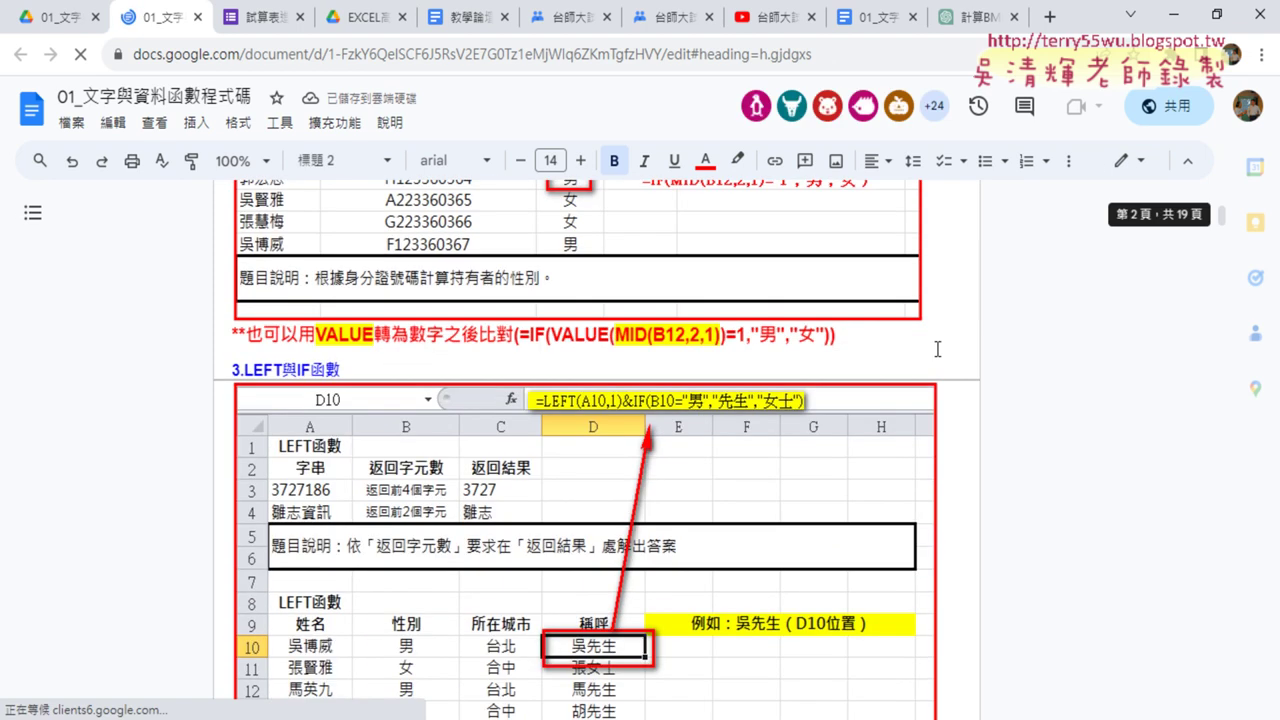
{"action": "scroll", "coordinate": [937, 348], "scroll_direction": "down", "scroll_amount": 1}
{"action": "scroll", "coordinate": [937, 348], "scroll_direction": "down", "scroll_amount": 1}
{"action": "scroll", "coordinate": [937, 348], "scroll_direction": "down", "scroll_amount": 3}
{"action": "scroll", "coordinate": [937, 348], "scroll_direction": "down", "scroll_amount": 2}
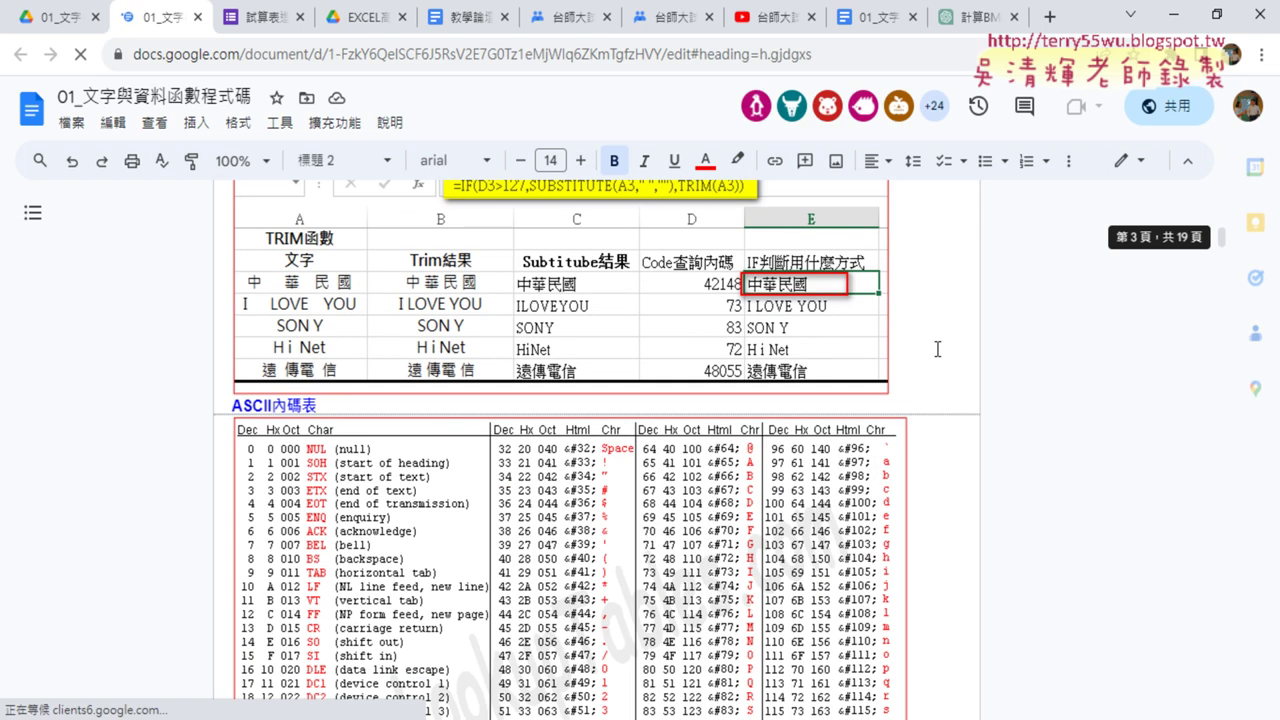
{"action": "scroll", "coordinate": [937, 349], "scroll_direction": "down", "scroll_amount": 2}
{"action": "scroll", "coordinate": [930, 345], "scroll_direction": "down", "scroll_amount": 3}
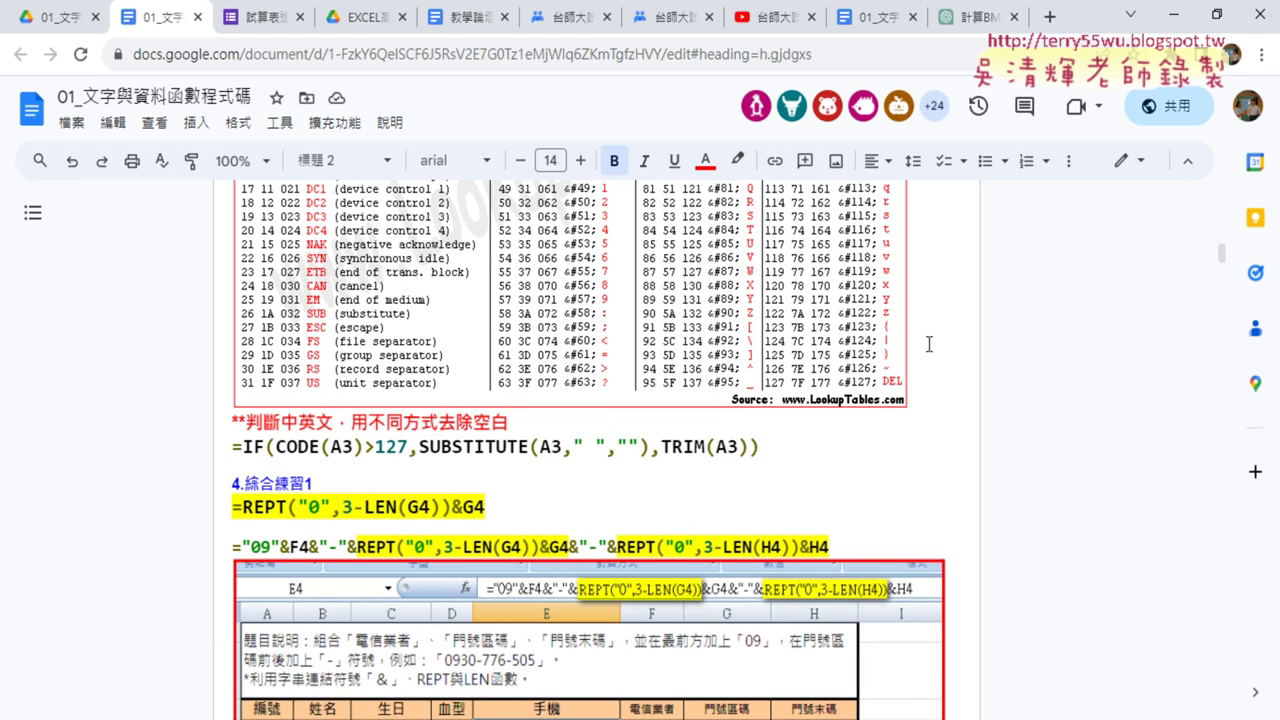
{"action": "scroll", "coordinate": [929, 345], "scroll_direction": "down", "scroll_amount": 3}
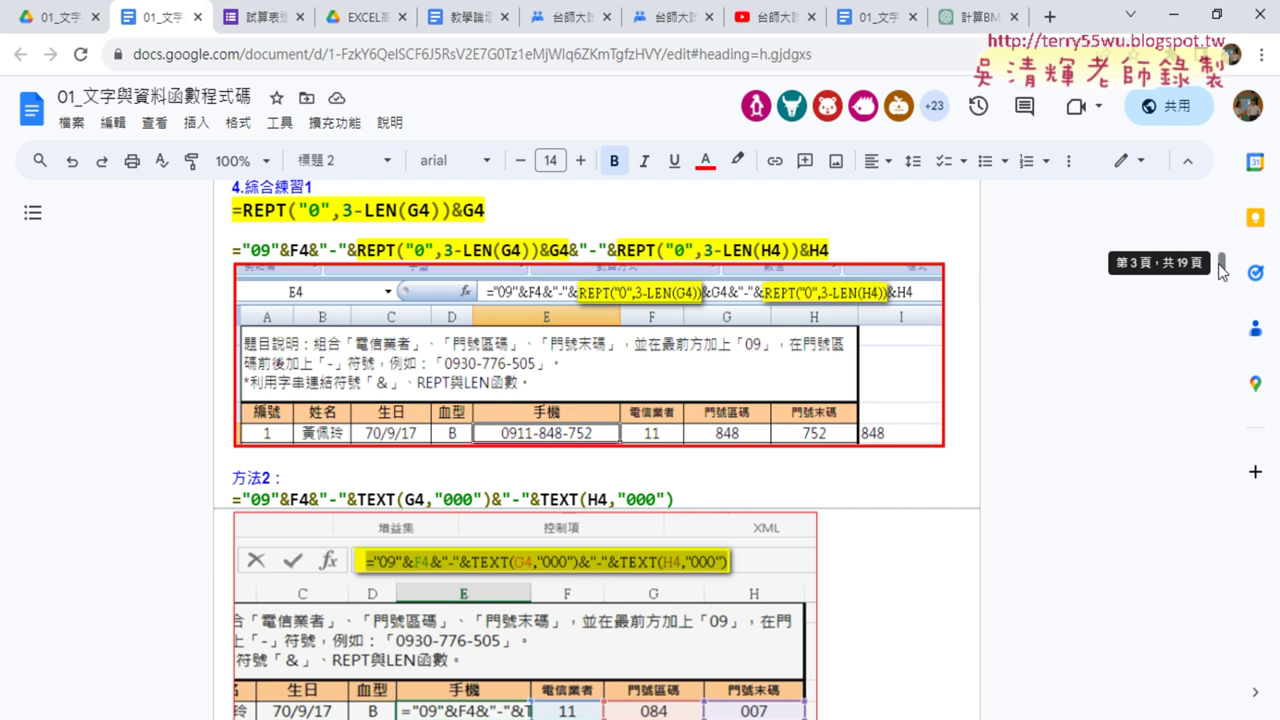
{"action": "left_click_drag", "start_coordinate": [235, 252], "coordinate": [462, 252]}
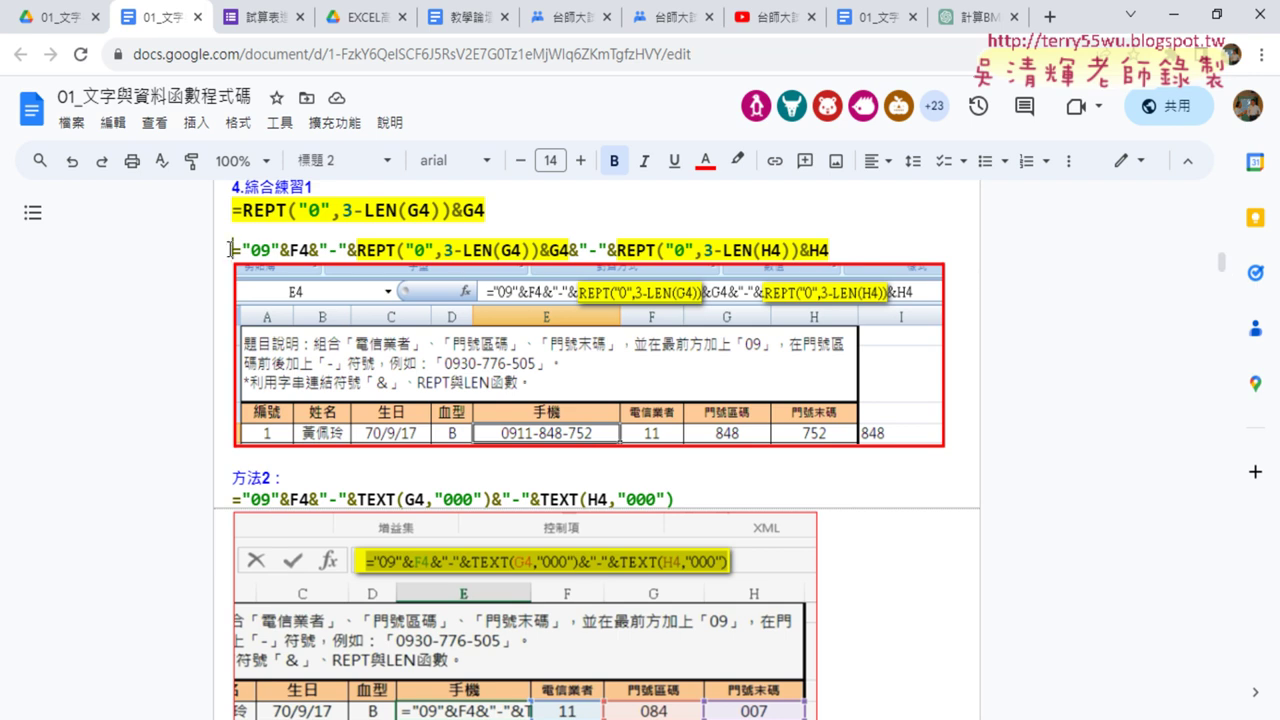
{"action": "left_click", "coordinate": [552, 237]}
{"action": "left_click_drag", "start_coordinate": [233, 250], "coordinate": [830, 250]}
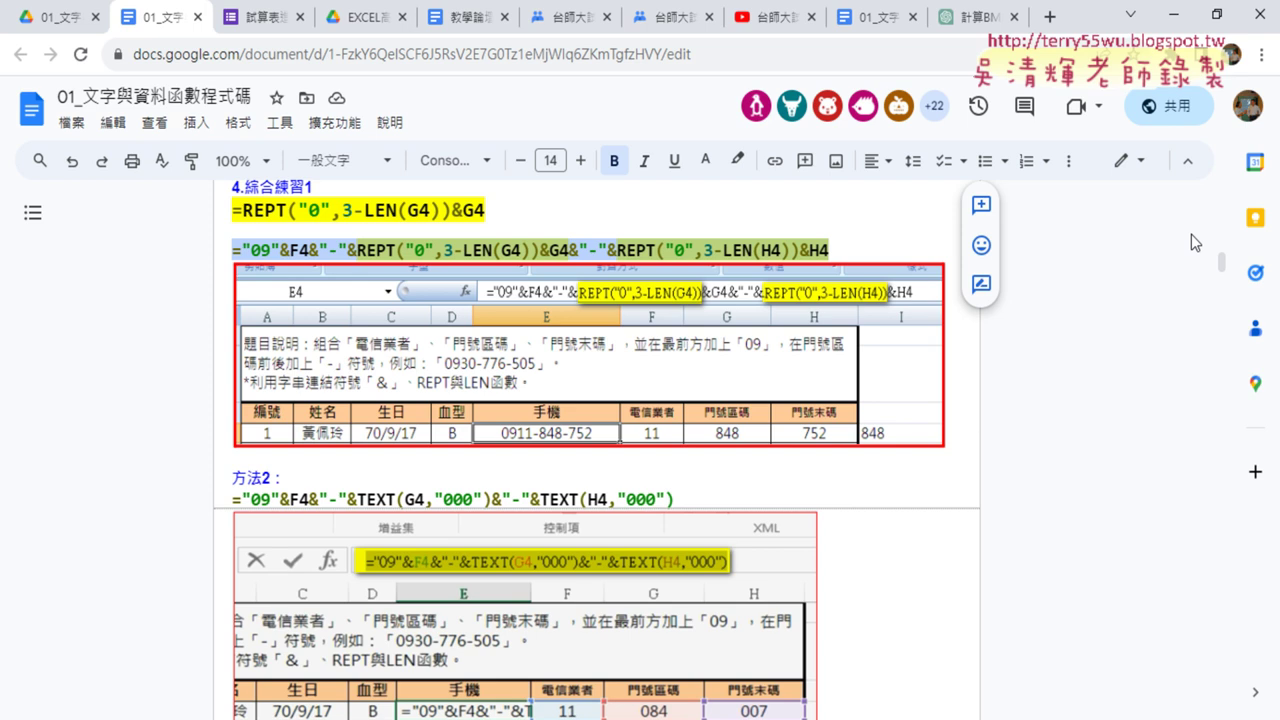
{"action": "right_click", "coordinate": [726, 250]}
{"action": "left_click", "coordinate": [771, 252]}
{"action": "left_click", "coordinate": [1172, 15]}
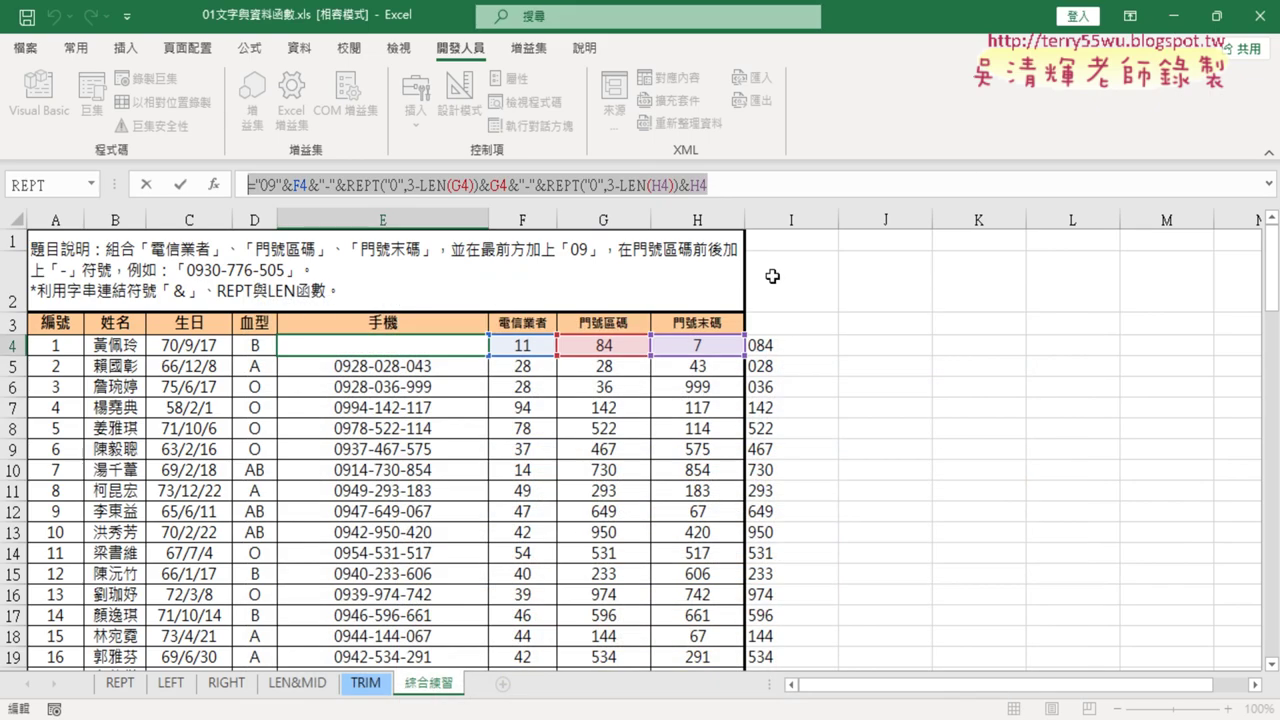
{"action": "left_click", "coordinate": [180, 184]}
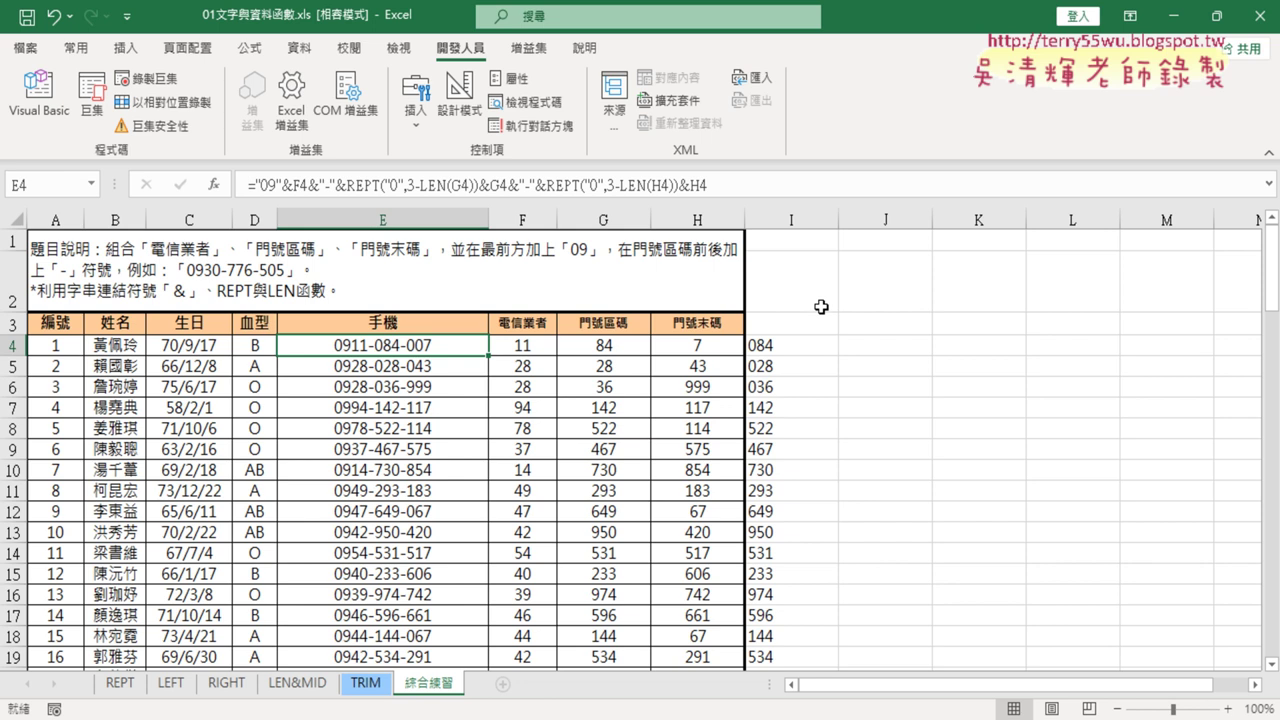
{"action": "left_click_drag", "start_coordinate": [414, 346], "coordinate": [430, 640]}
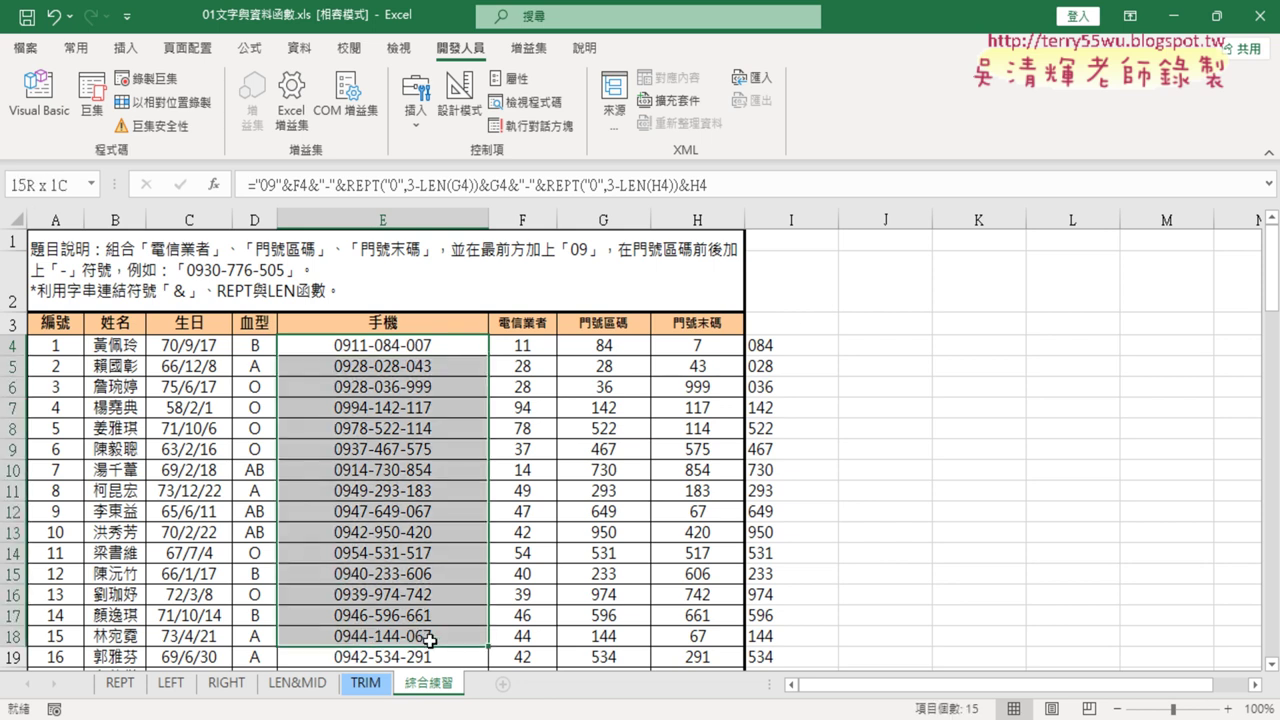
{"action": "left_click", "coordinate": [383, 356]}
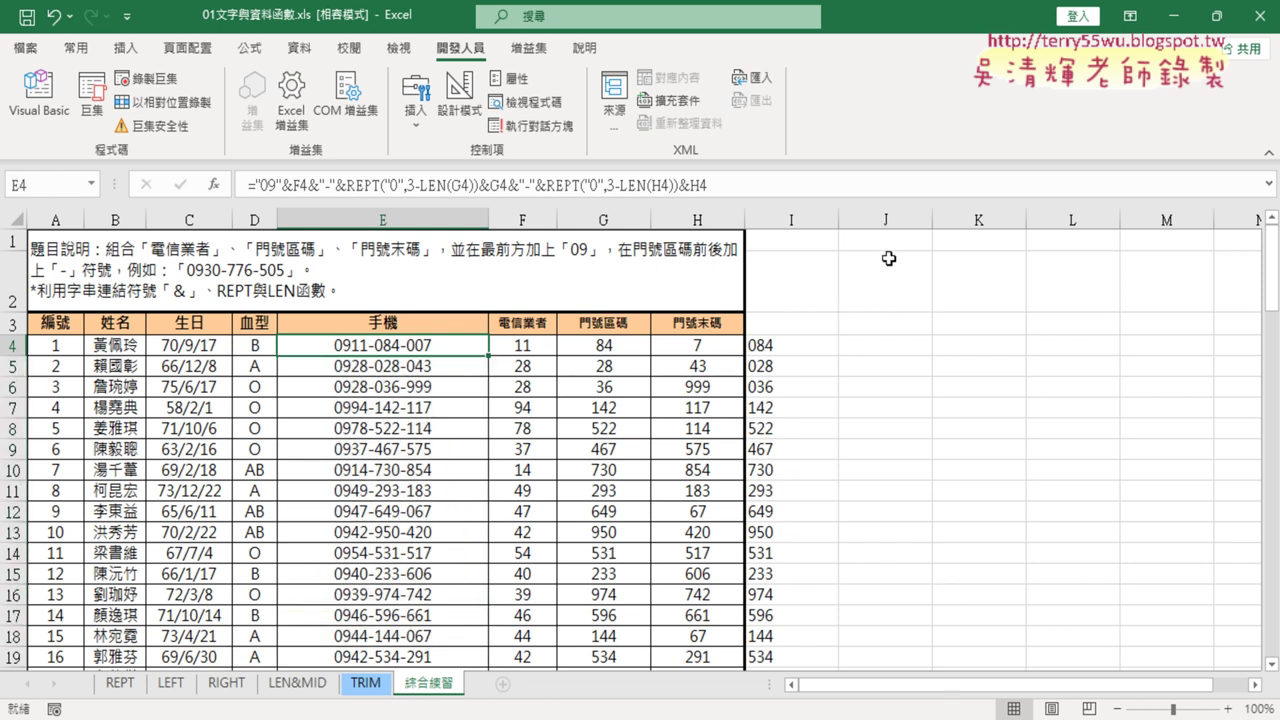
{"action": "left_click", "coordinate": [806, 215]}
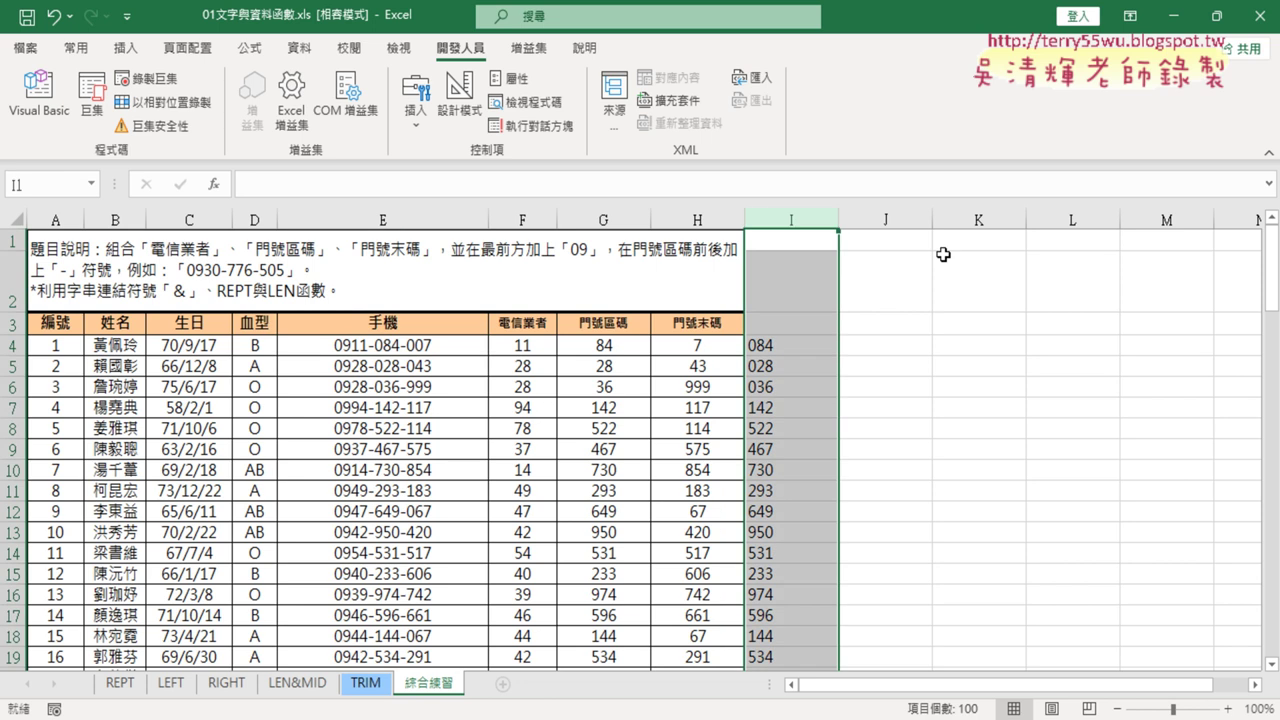
Delete the helper numbers in column I and switch back to the browser notes.
{"action": "key", "text": "Delete"}
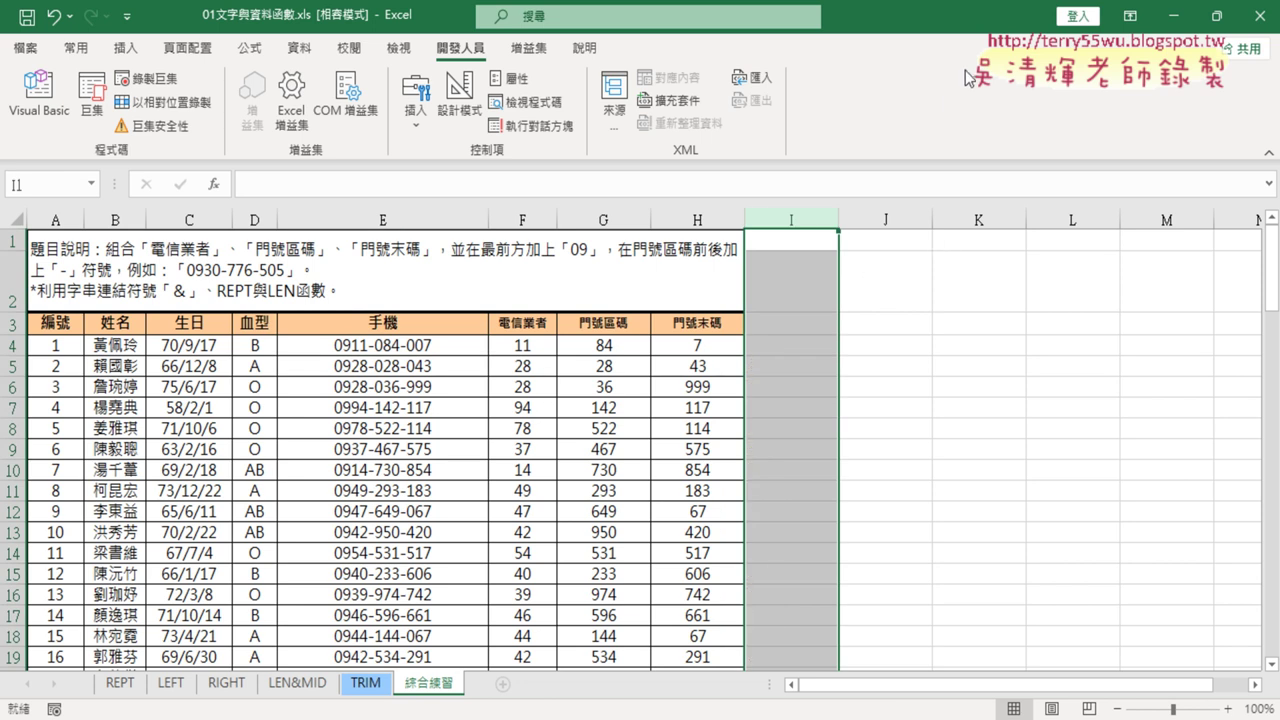
{"action": "key", "text": "alt+Tab"}
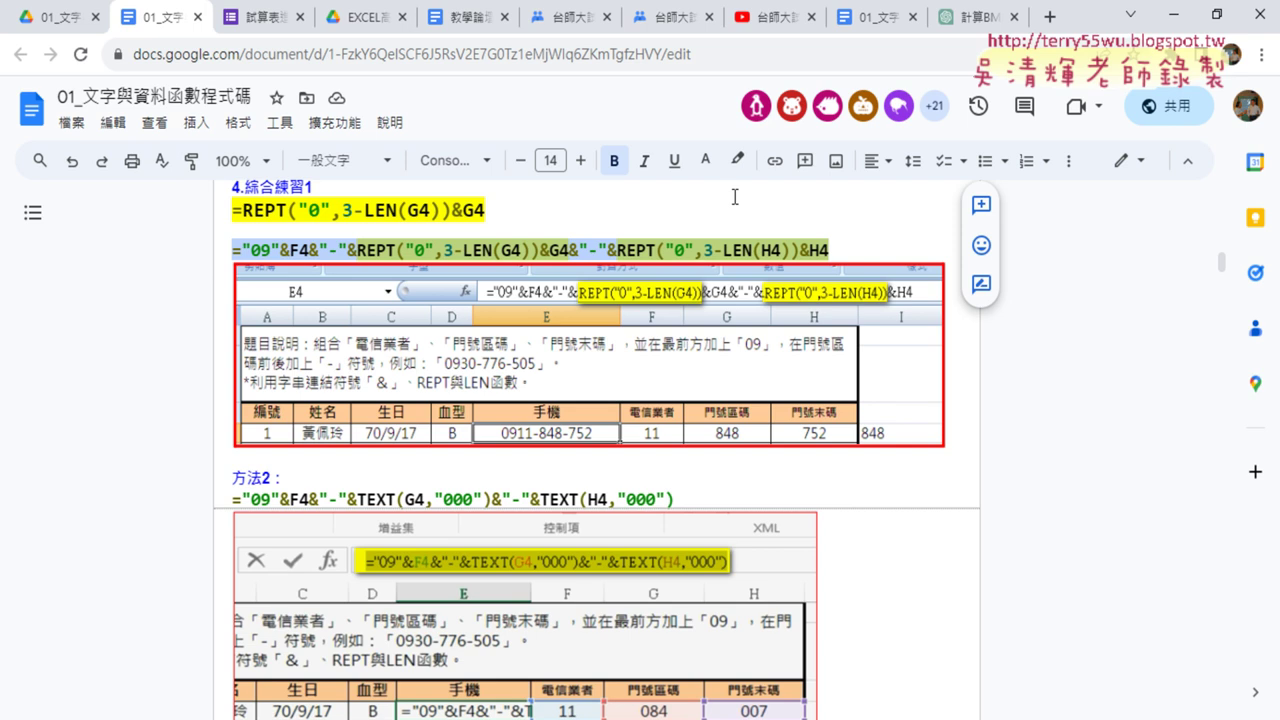
Close the YouTube tab and move through the open tabs to the excel2vba2020_2 forum group page.
{"action": "left_click", "coordinate": [813, 17]}
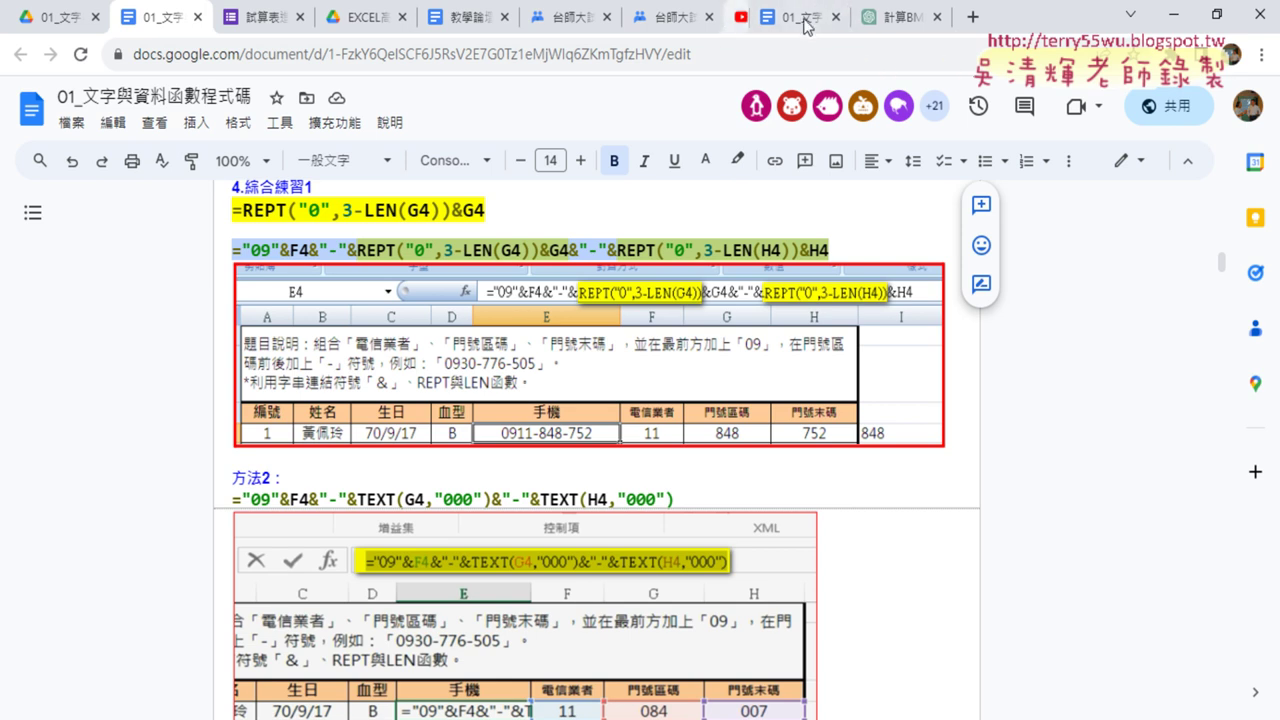
{"action": "left_click", "coordinate": [454, 27]}
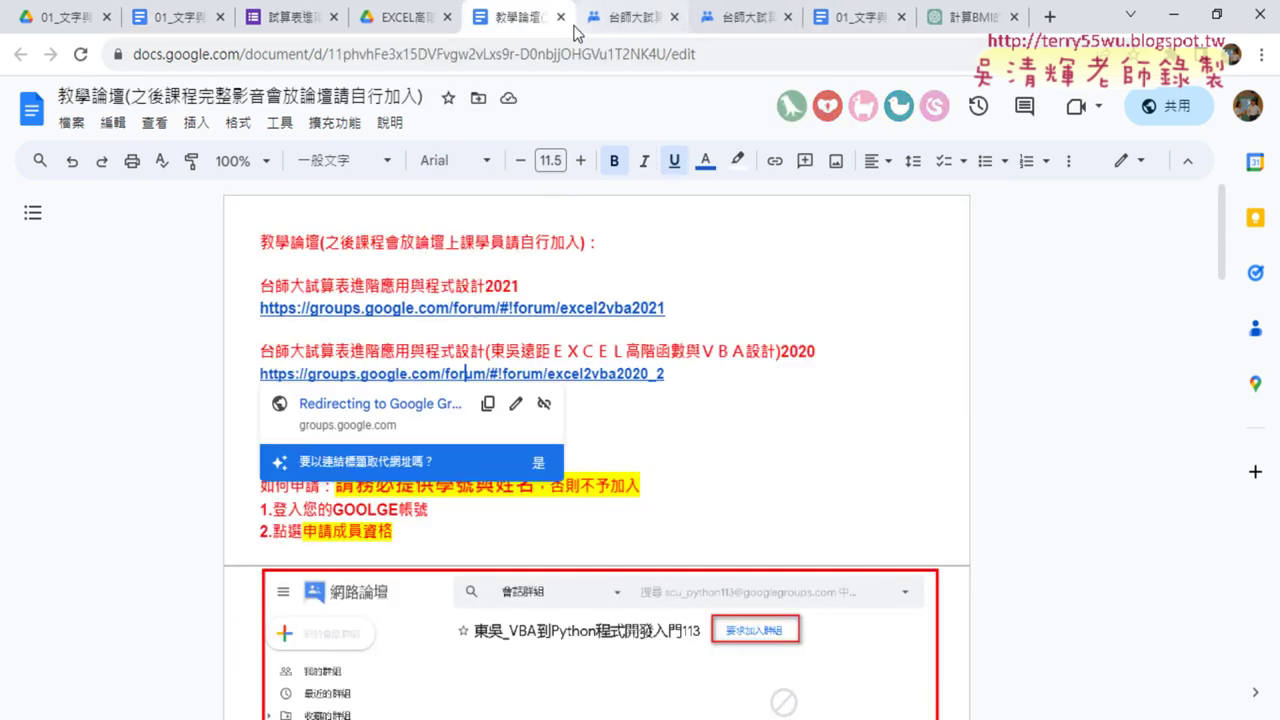
{"action": "left_click", "coordinate": [620, 24]}
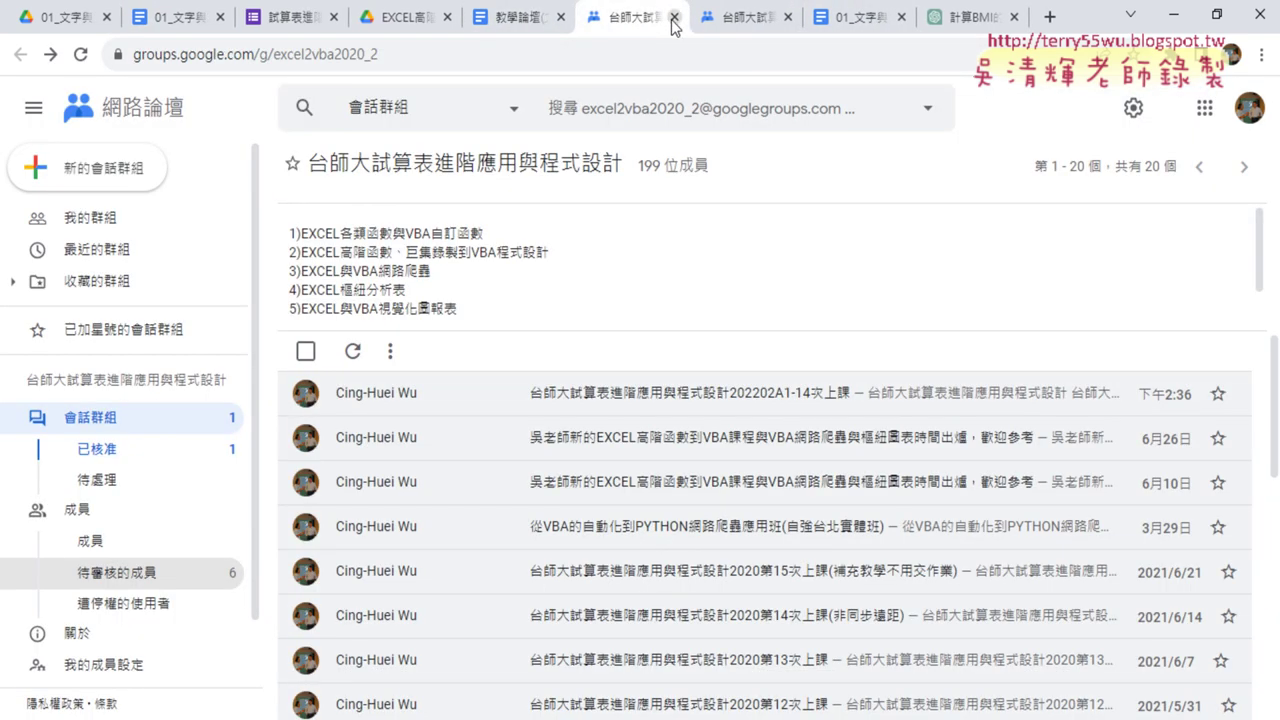
{"action": "left_click", "coordinate": [402, 20]}
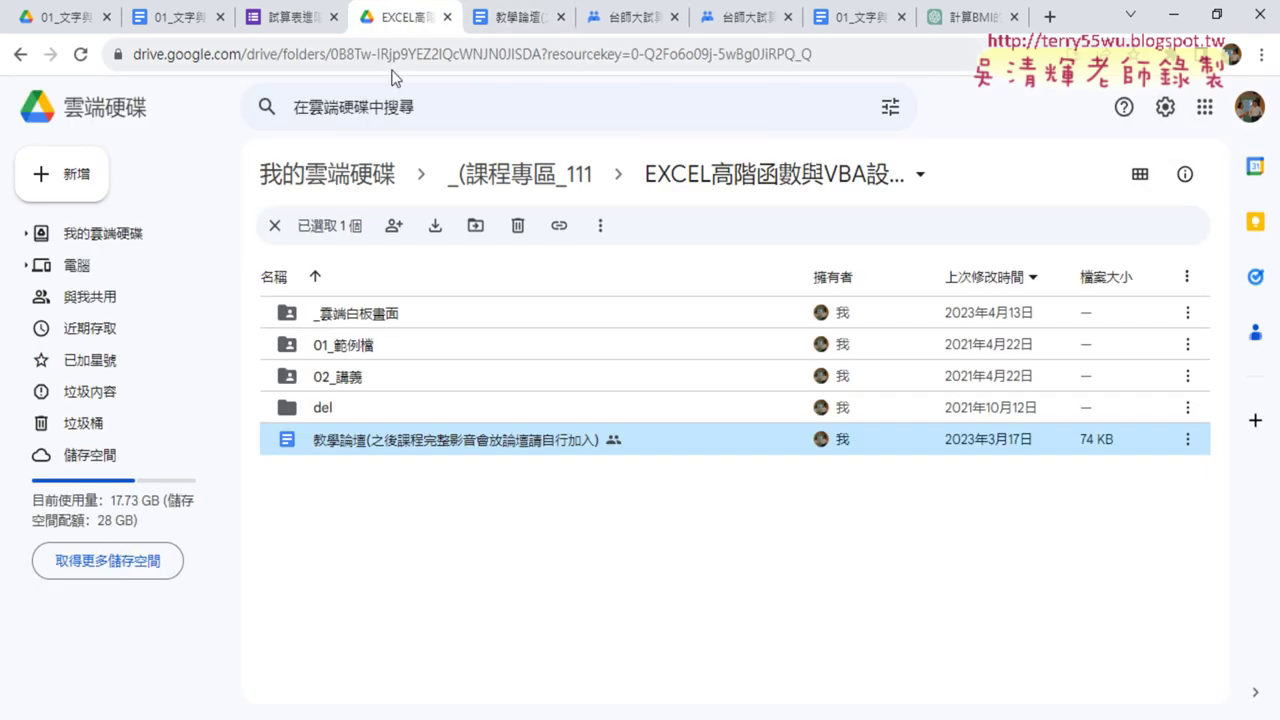
{"action": "left_click", "coordinate": [525, 20]}
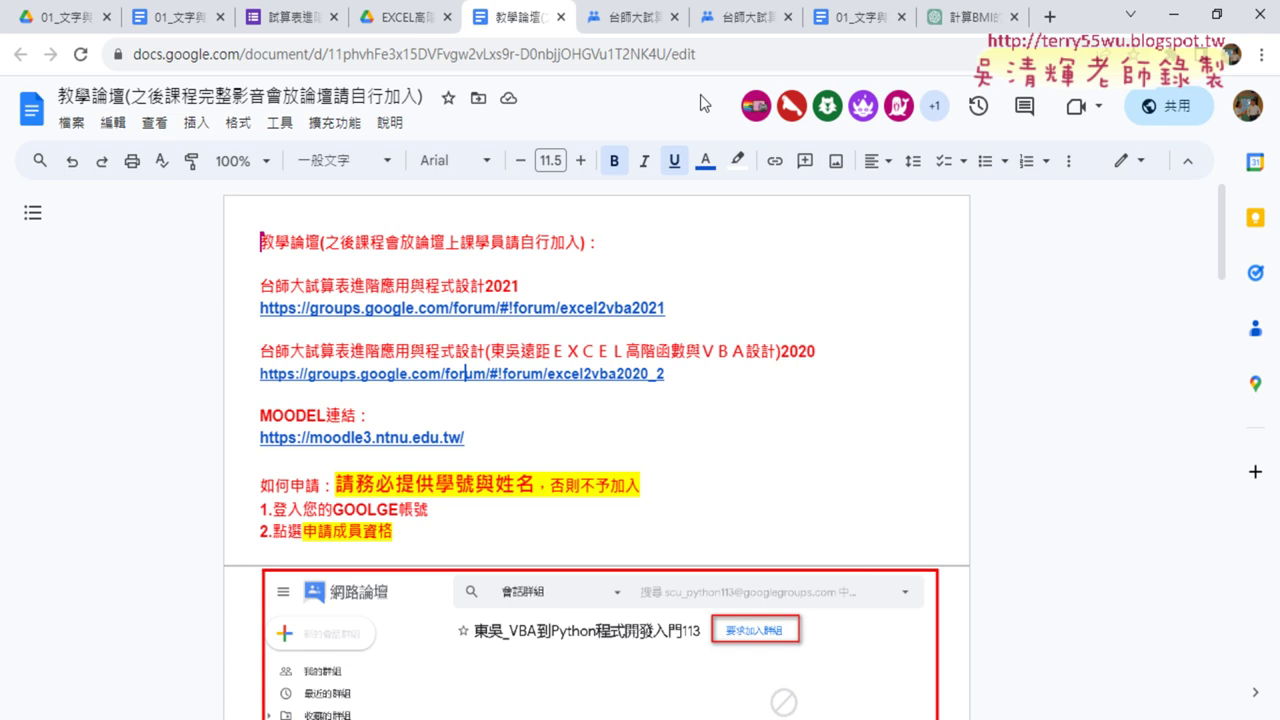
{"action": "left_click", "coordinate": [660, 17]}
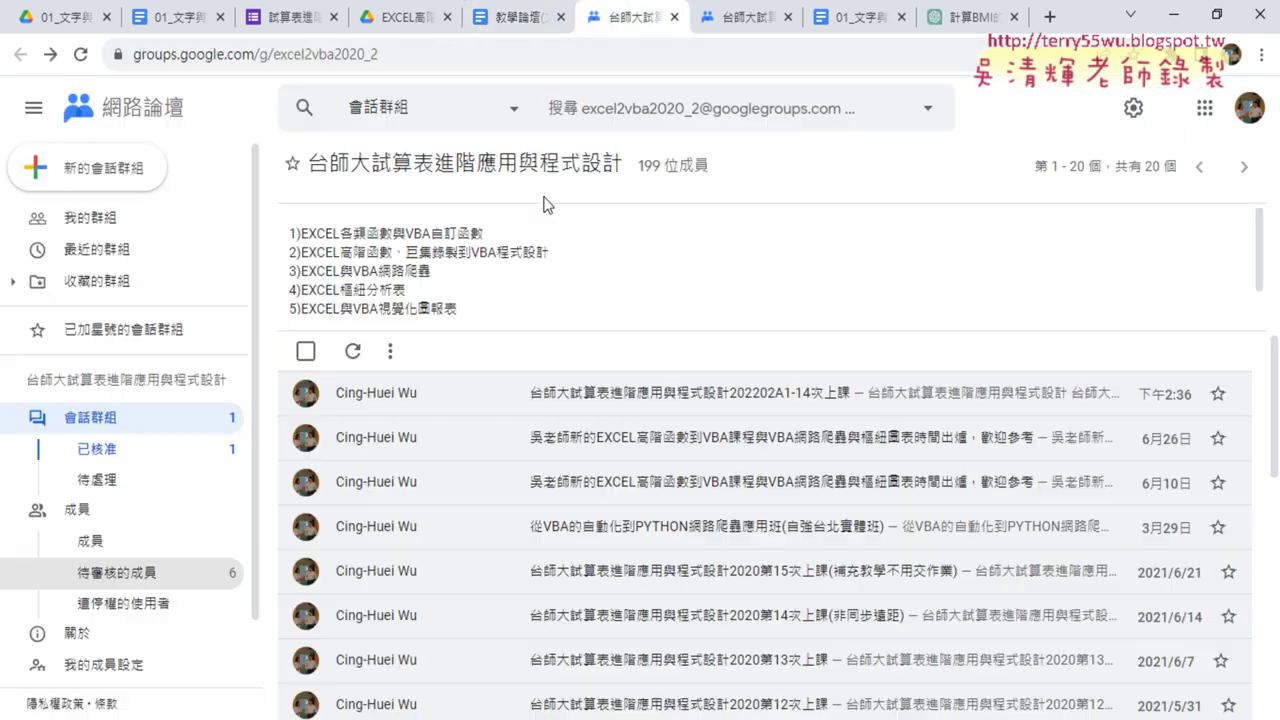
Show the forum's 待審核的成員 page with its 6 pending join requests and reload it.
{"action": "left_click", "coordinate": [190, 588]}
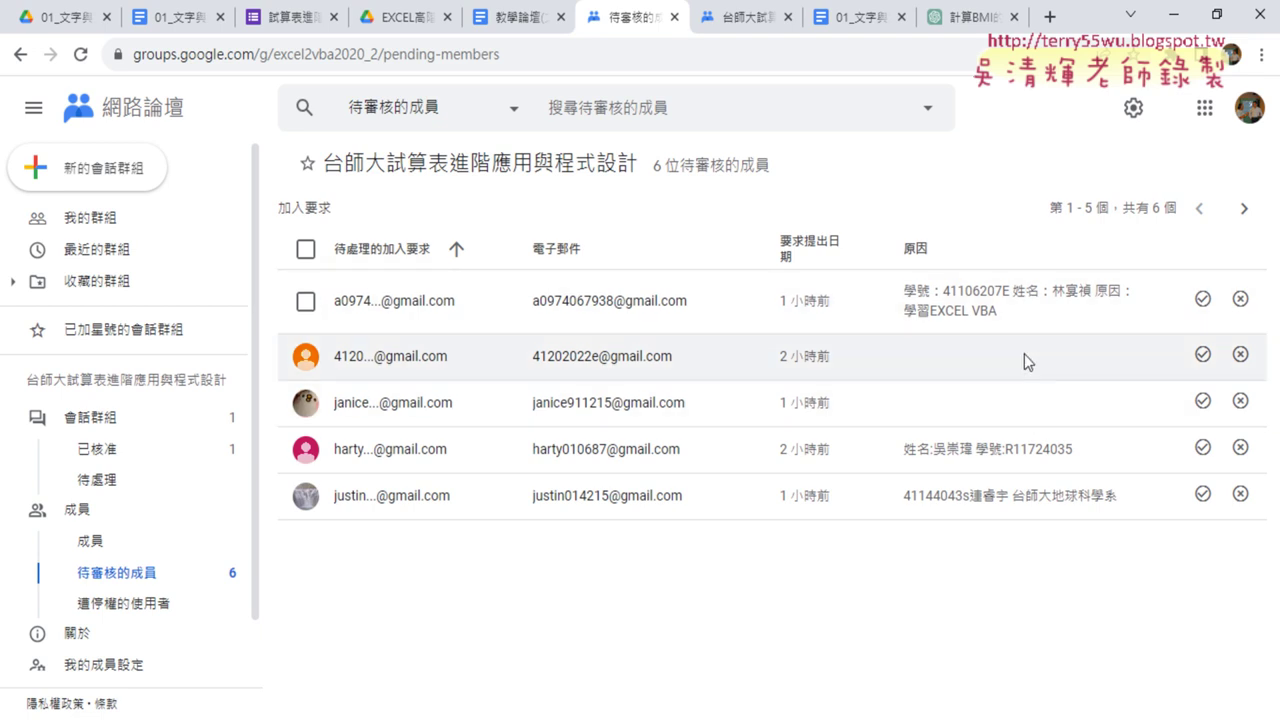
{"action": "left_click", "coordinate": [80, 54]}
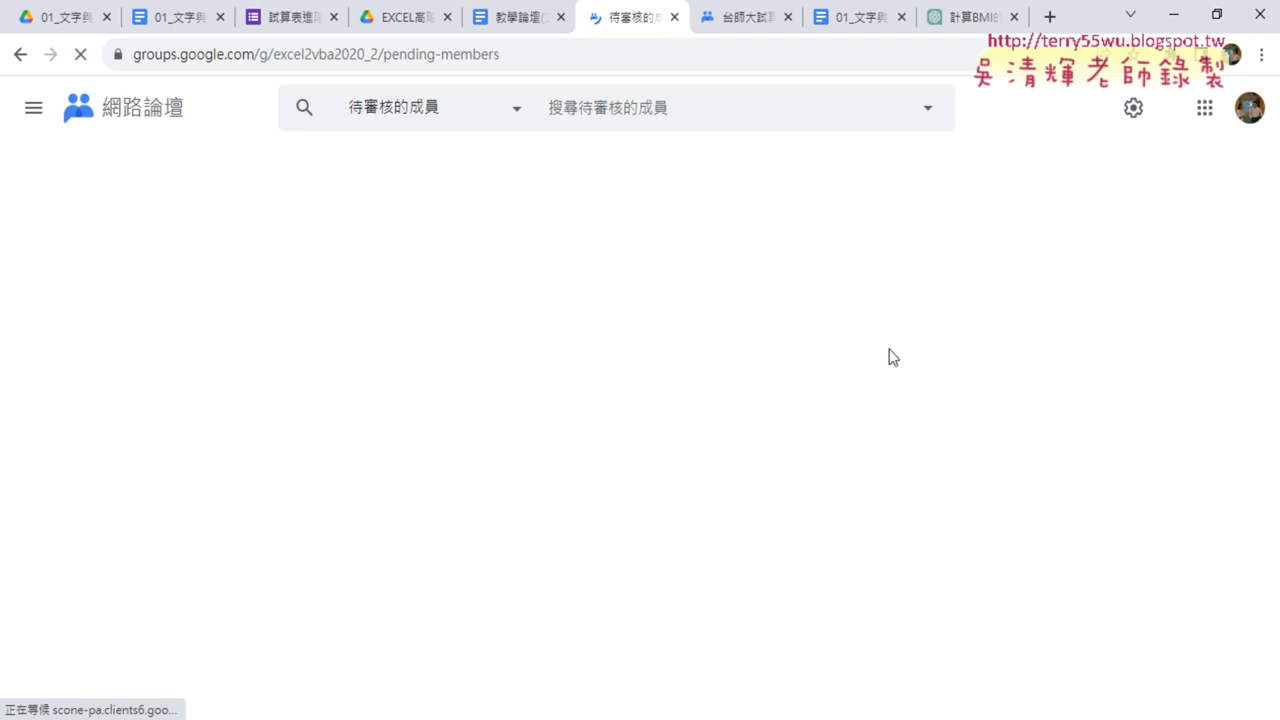